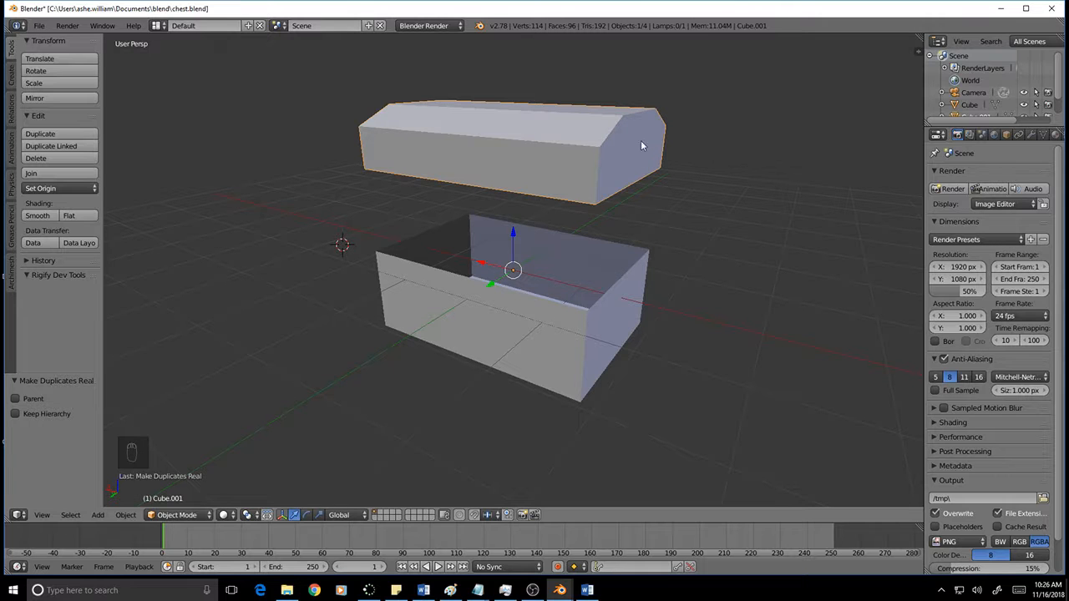
Step: Open the chest lid's mesh in Edit Mode, viewed from its long side
middle_drag(423, 127, 467, 142)
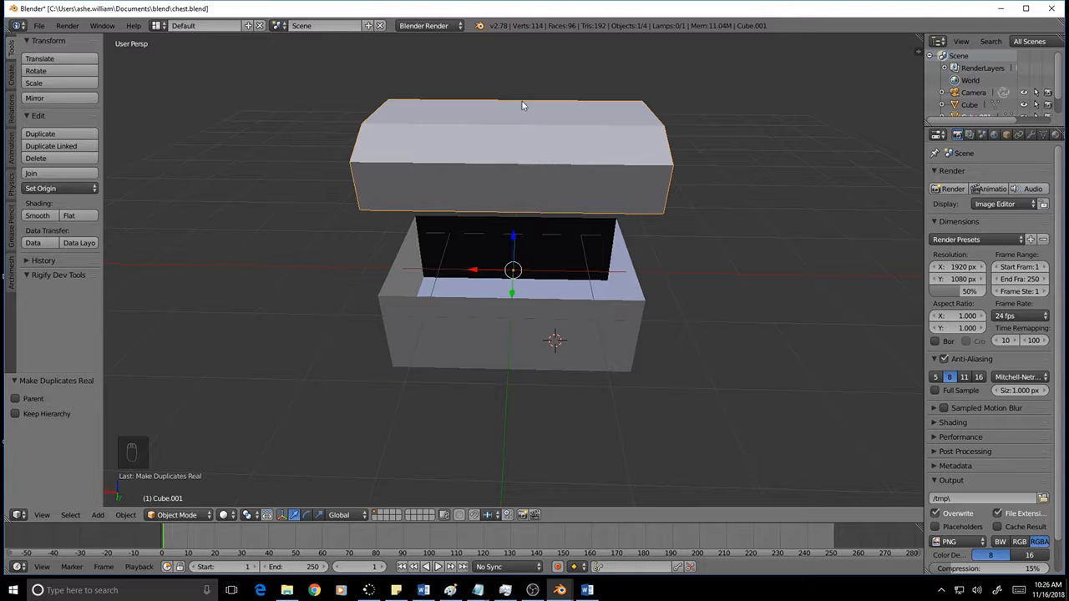
middle_drag(572, 315, 577, 218)
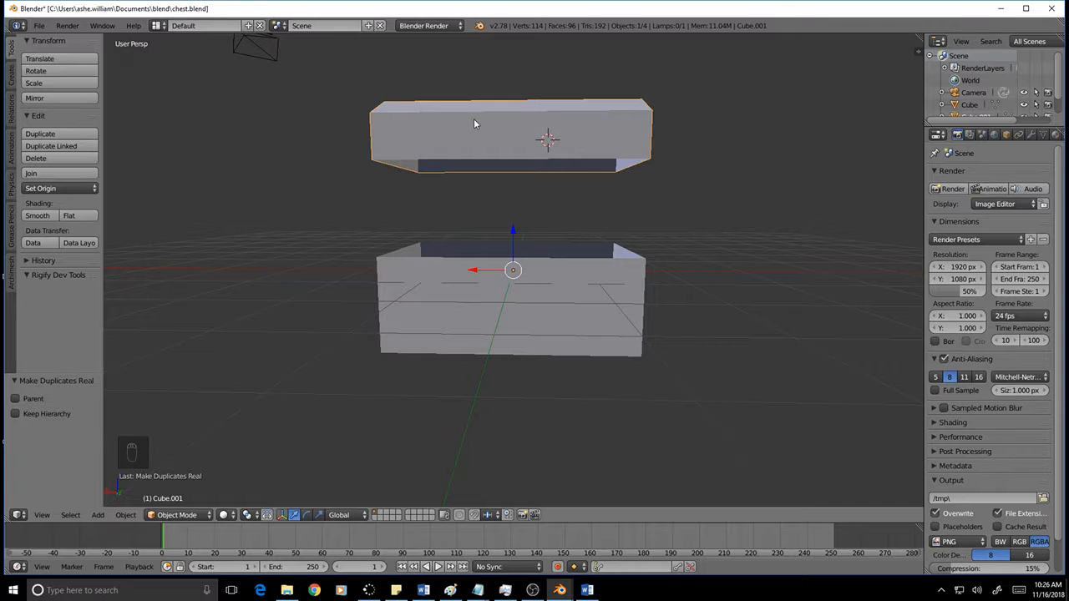
key(Tab)
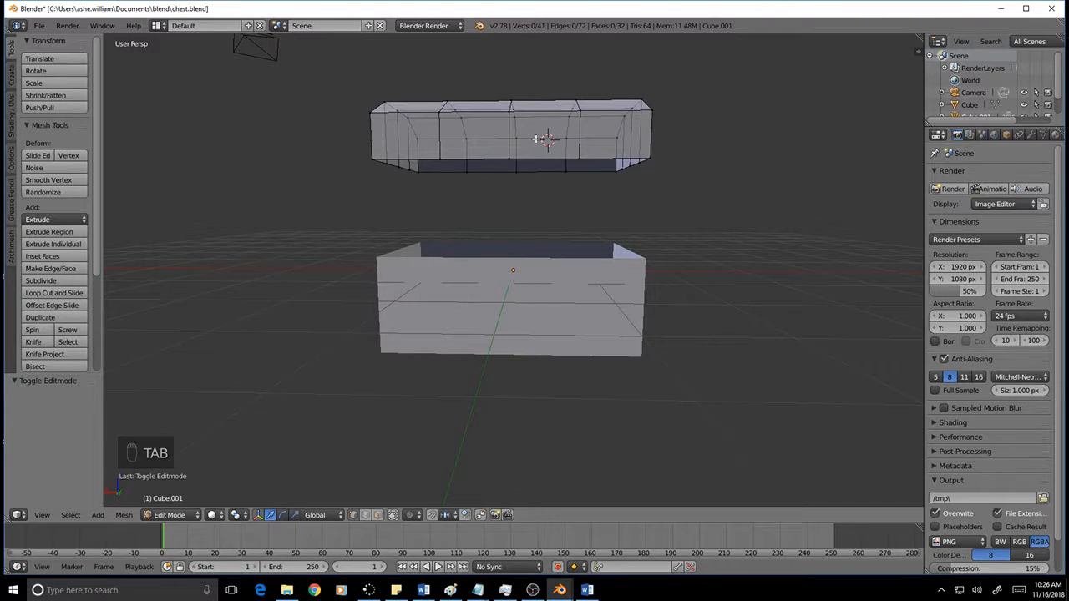
scroll(536, 139, up, 2)
scroll(538, 110, down, 3)
middle_drag(501, 219, 504, 223)
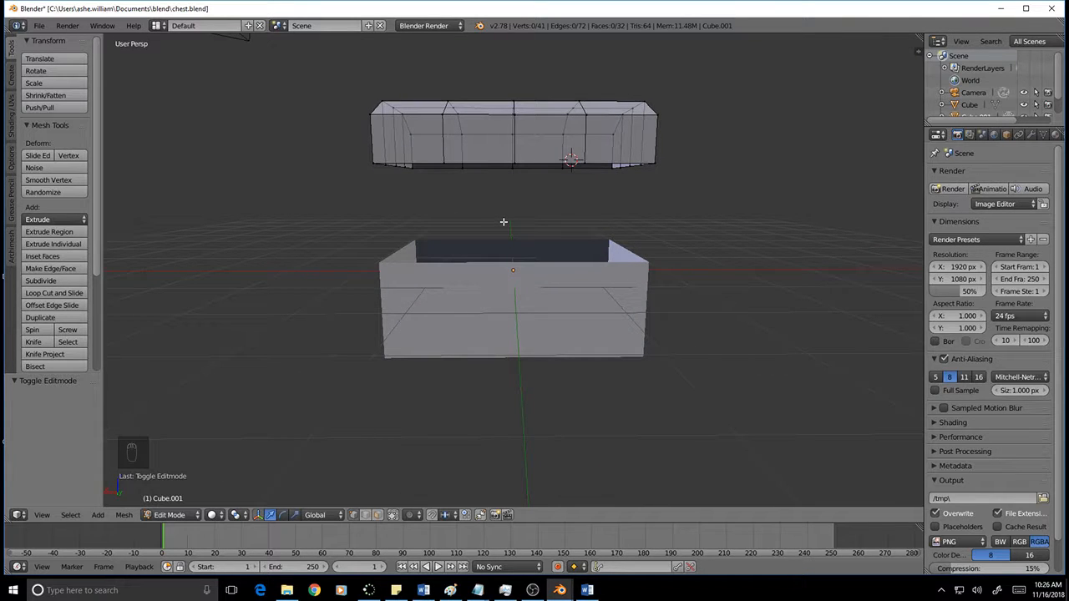
Step: Delete the vertices of the lid's half on the positive X side, up to the centre line
key(a)
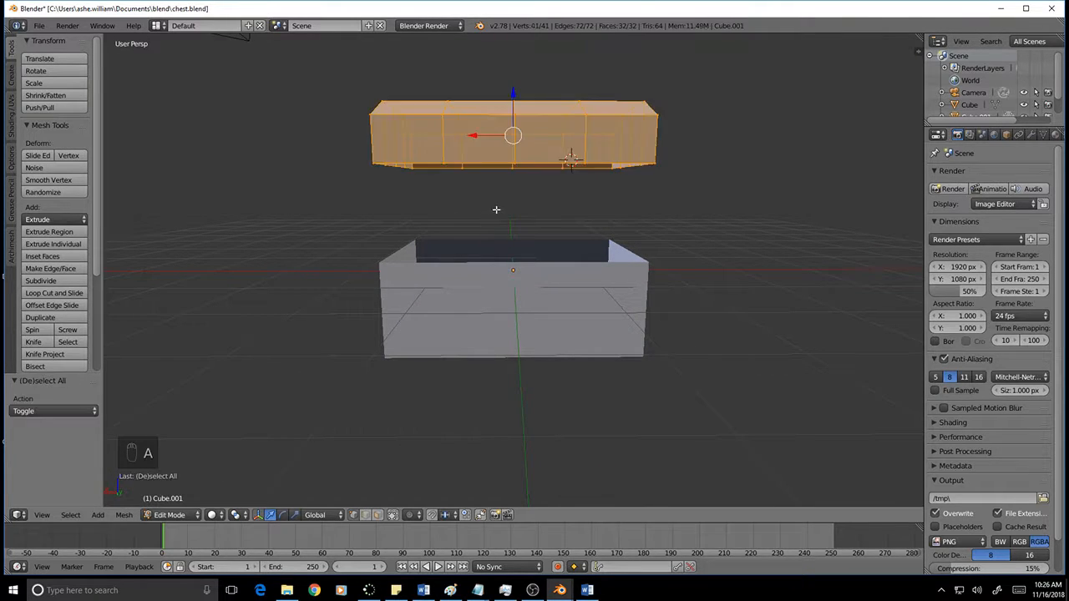
key(c)
right_click(505, 239)
key(c)
right_click(429, 146)
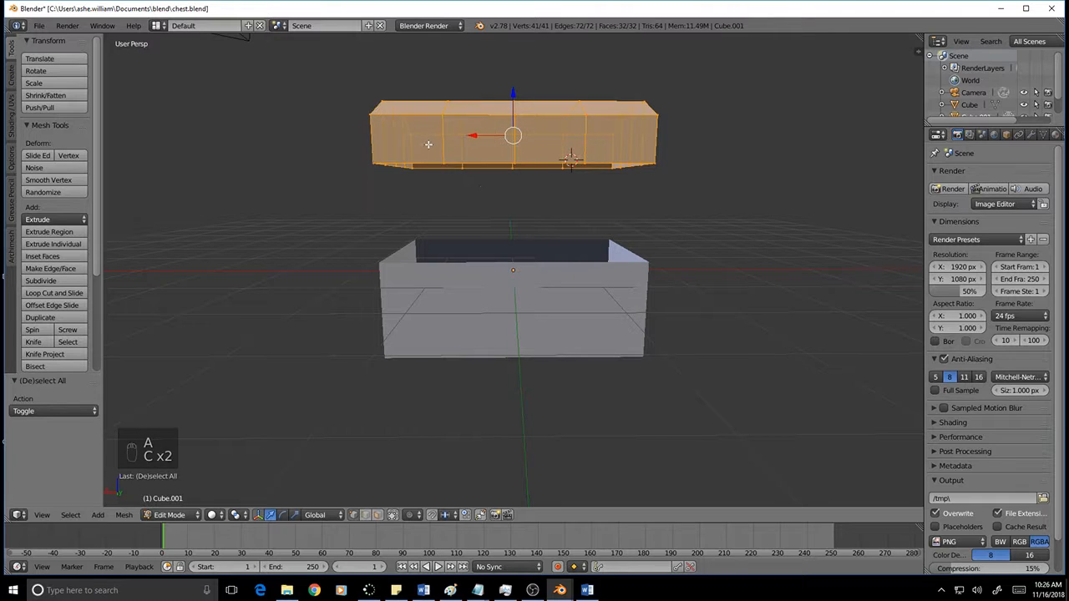
key(a)
key(c)
drag(416, 137, 279, 134)
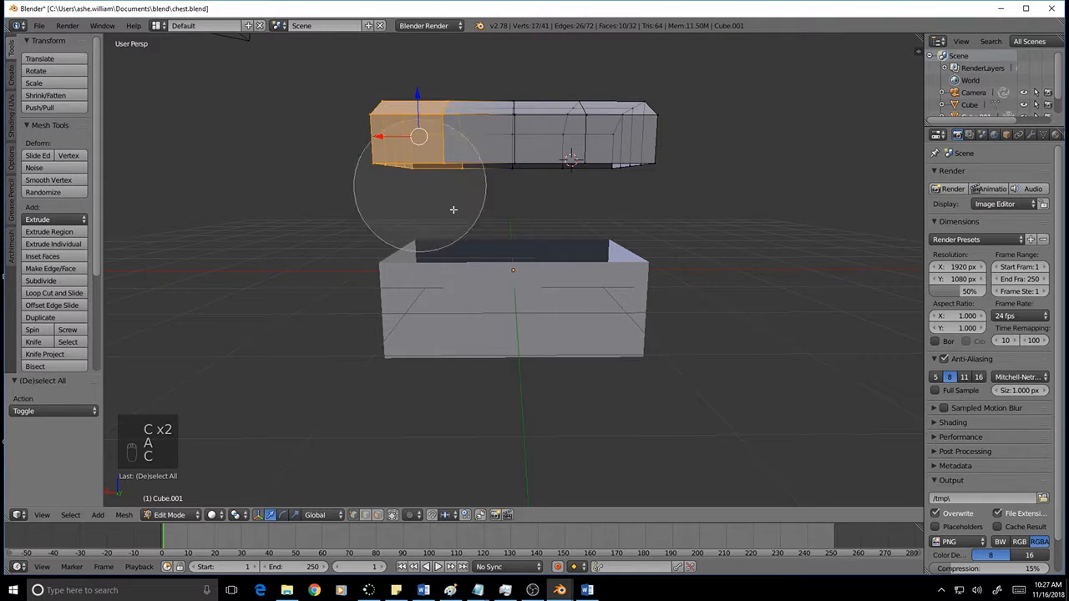
right_click(755, 170)
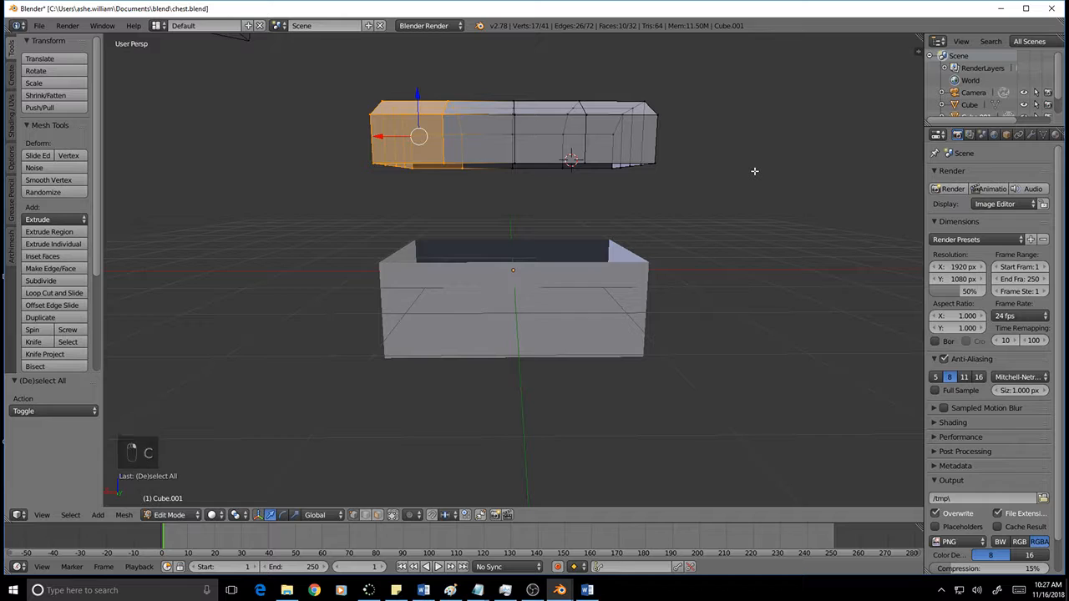
key(Delete)
click(751, 172)
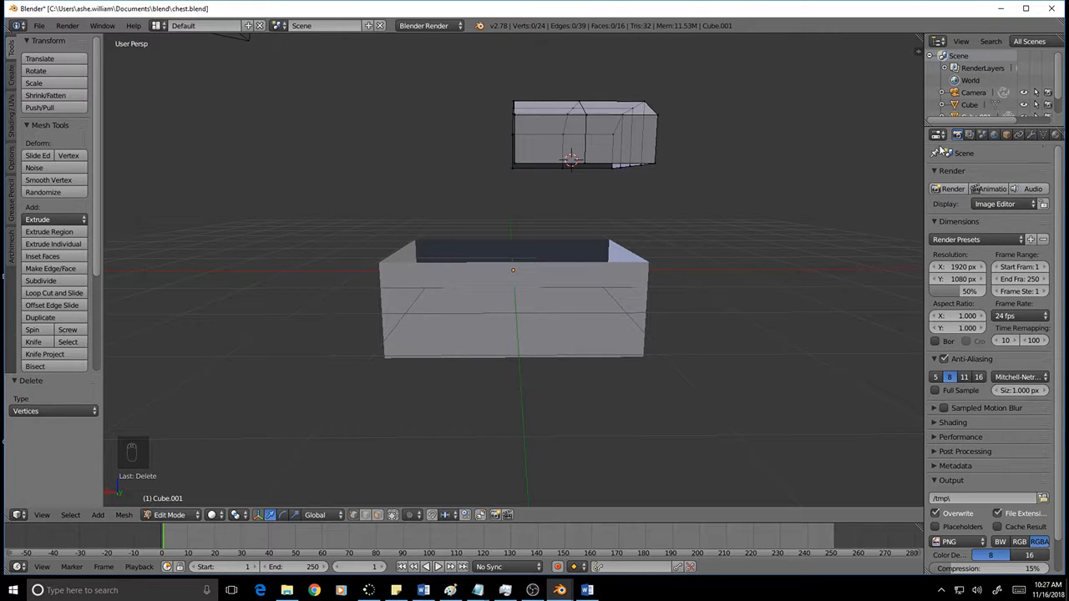
Step: Add a Mirror modifier on the X axis to rebuild the lid's missing half
click(1032, 135)
click(1023, 174)
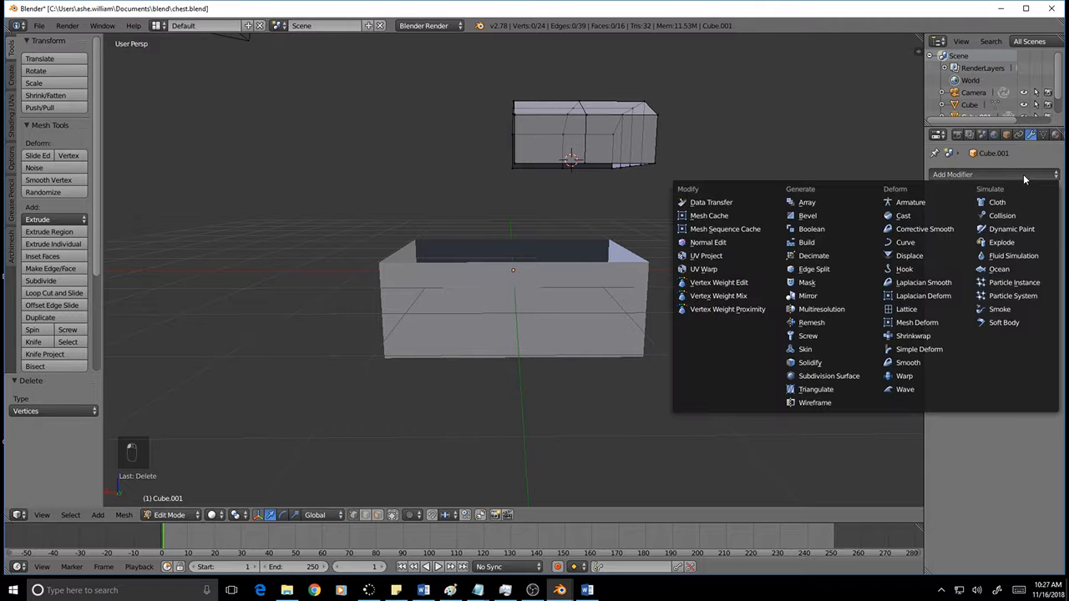
click(819, 296)
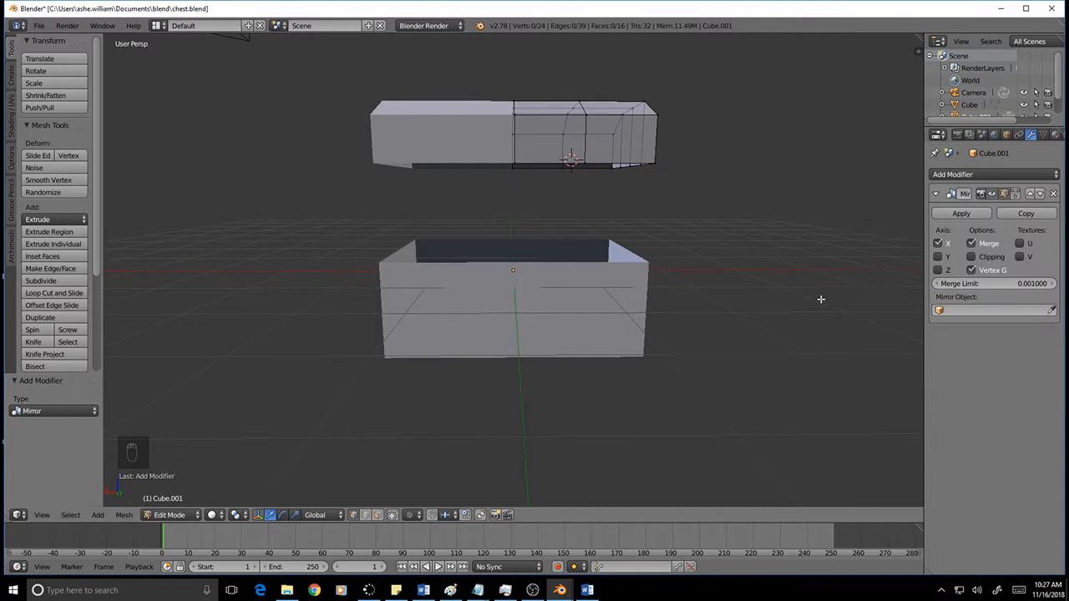
middle_drag(557, 237, 589, 234)
scroll(544, 201, up, 3)
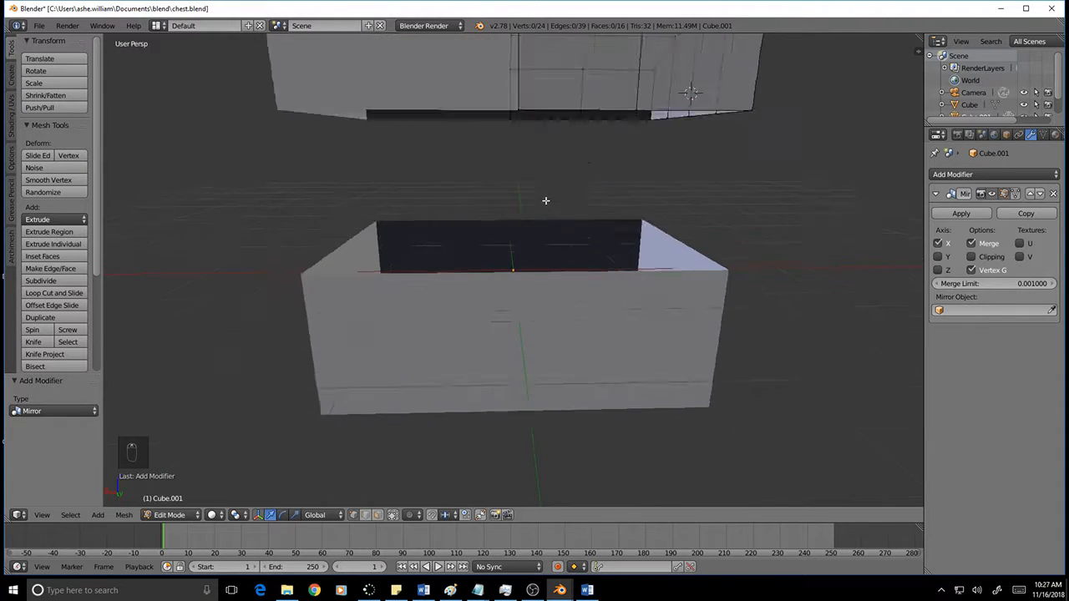
scroll(544, 167, down, 3)
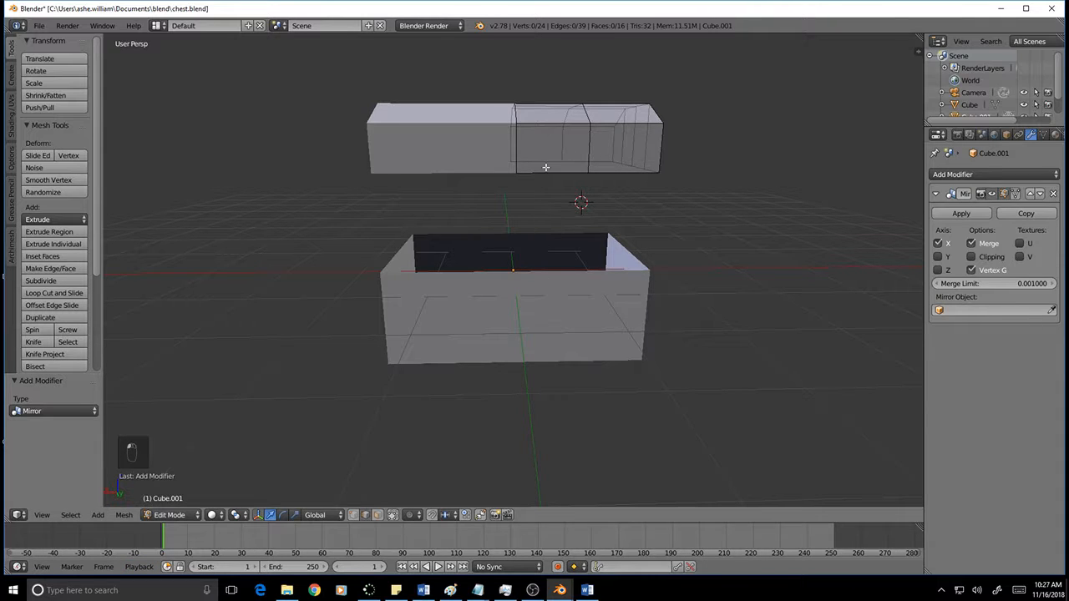
Step: Subdivide the lower and upper front edges of the lid next to the mirror centre with one cut each
right_click(548, 171)
middle_drag(589, 273, 562, 262)
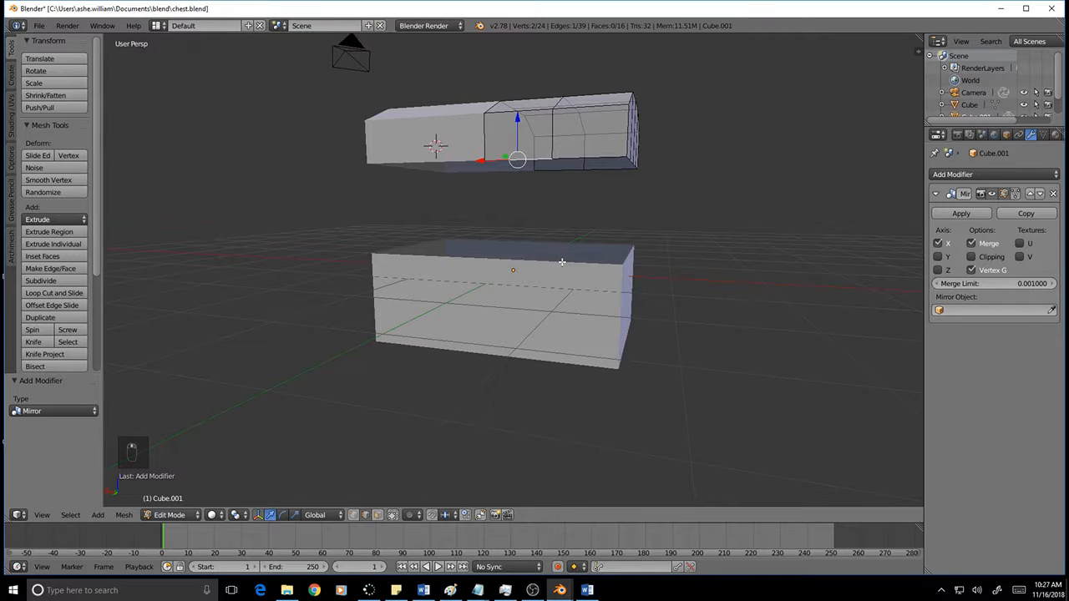
key(w)
click(517, 161)
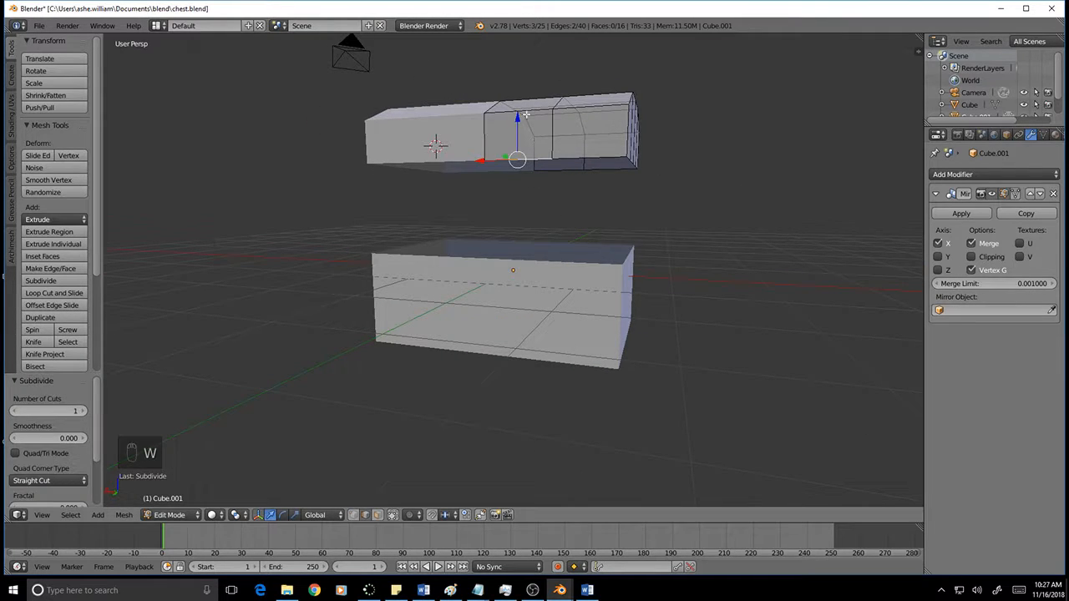
middle_drag(551, 175, 523, 122)
right_click(538, 128)
key(w)
click(563, 236)
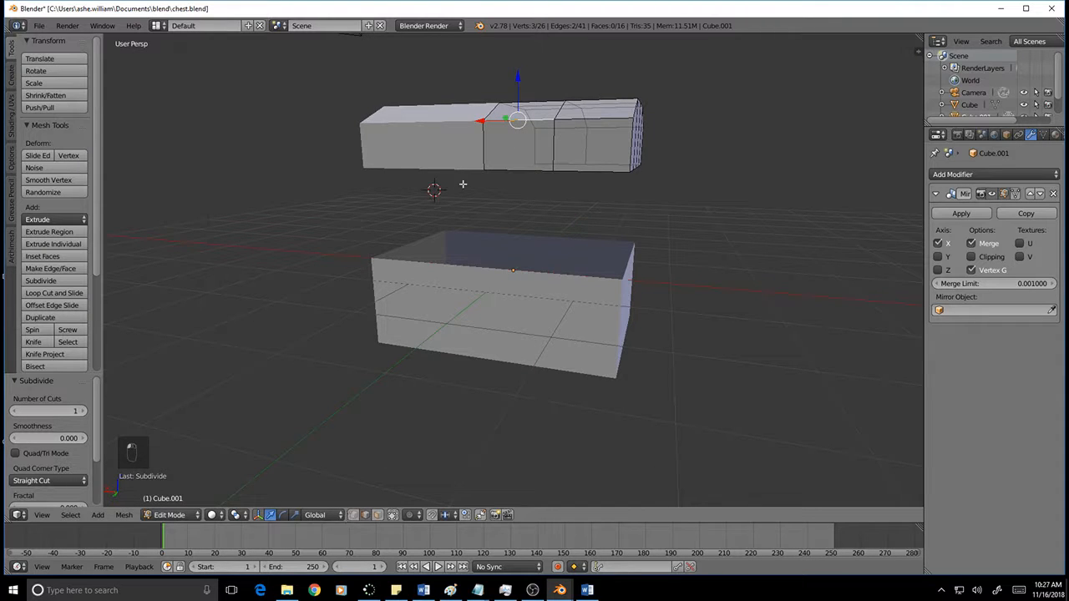
Step: Knife-cut a vertical edge between the two new midpoints on the lid's front, and deselect everything
click(353, 515)
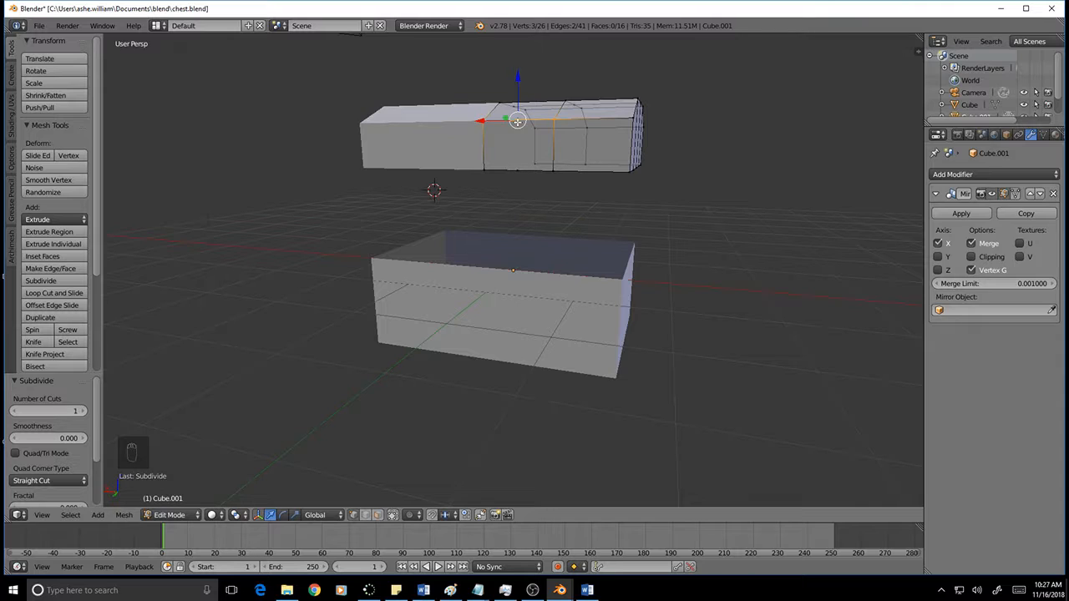
key(k)
click(518, 119)
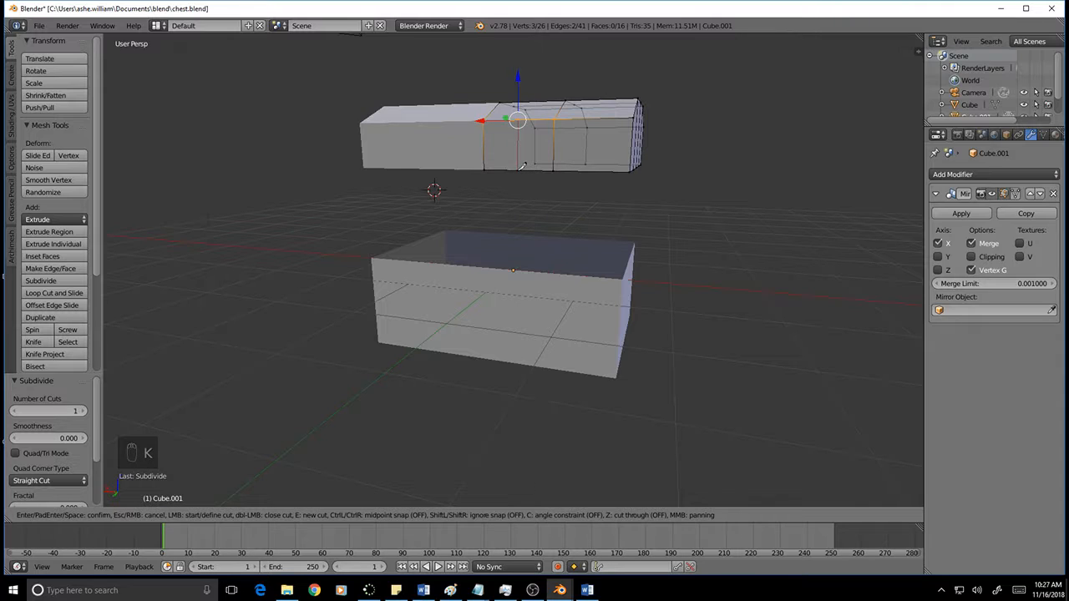
click(518, 171)
key(Return)
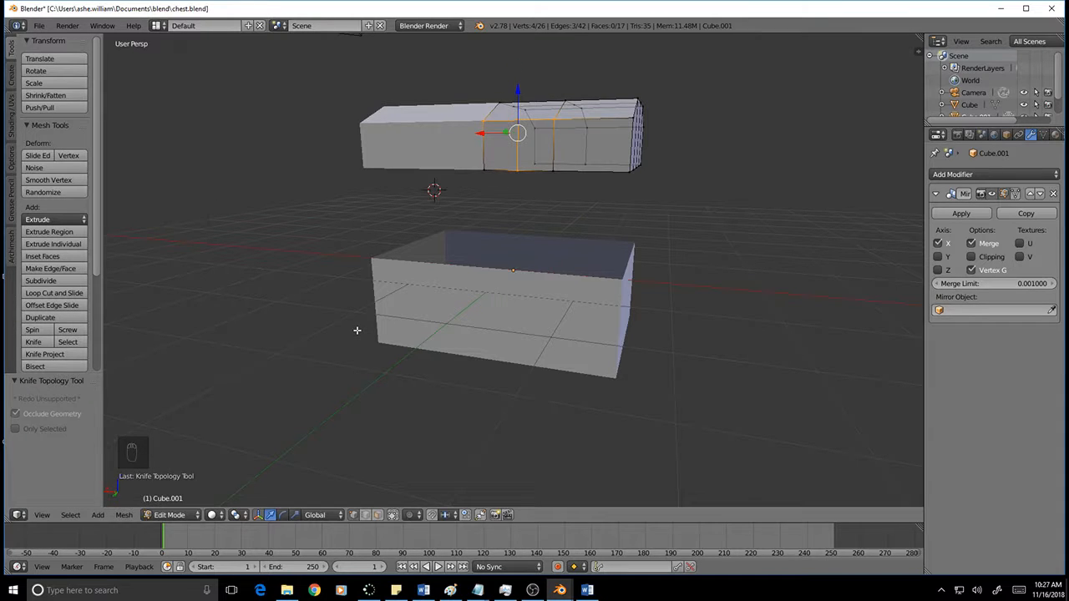
middle_drag(360, 332, 453, 348)
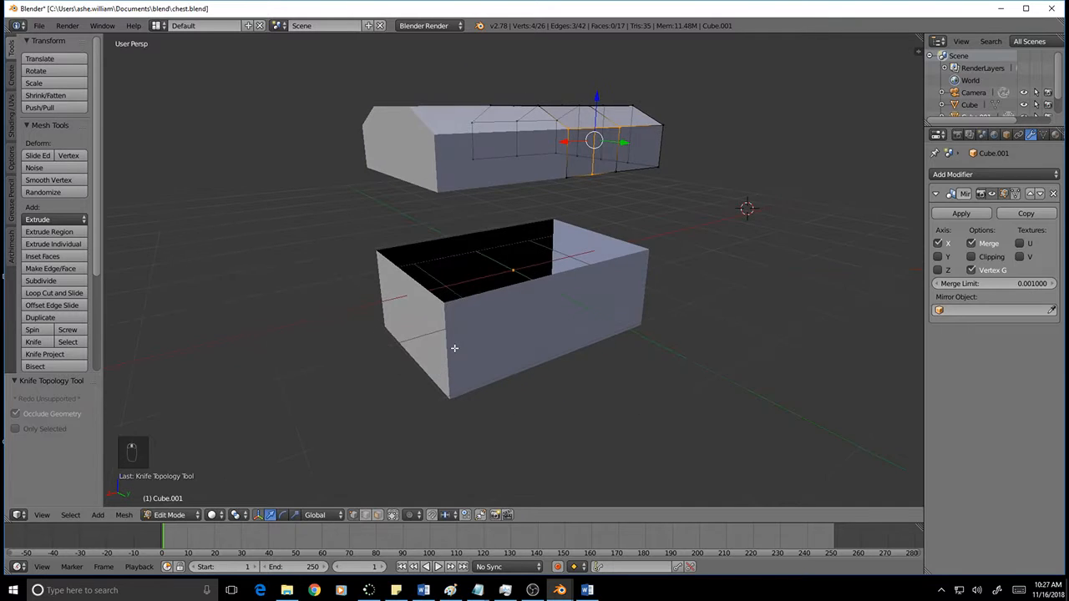
key(a)
key(a)
key(a)
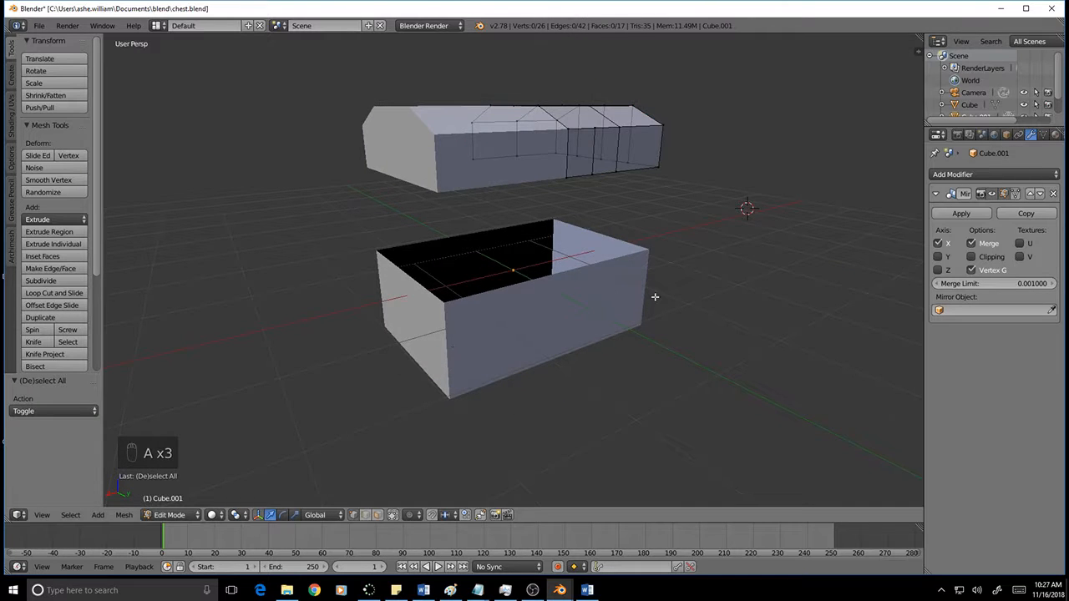
Step: Add one horizontal loop cut around the lid's vertical side walls, near mid-height
middle_drag(654, 298, 466, 164)
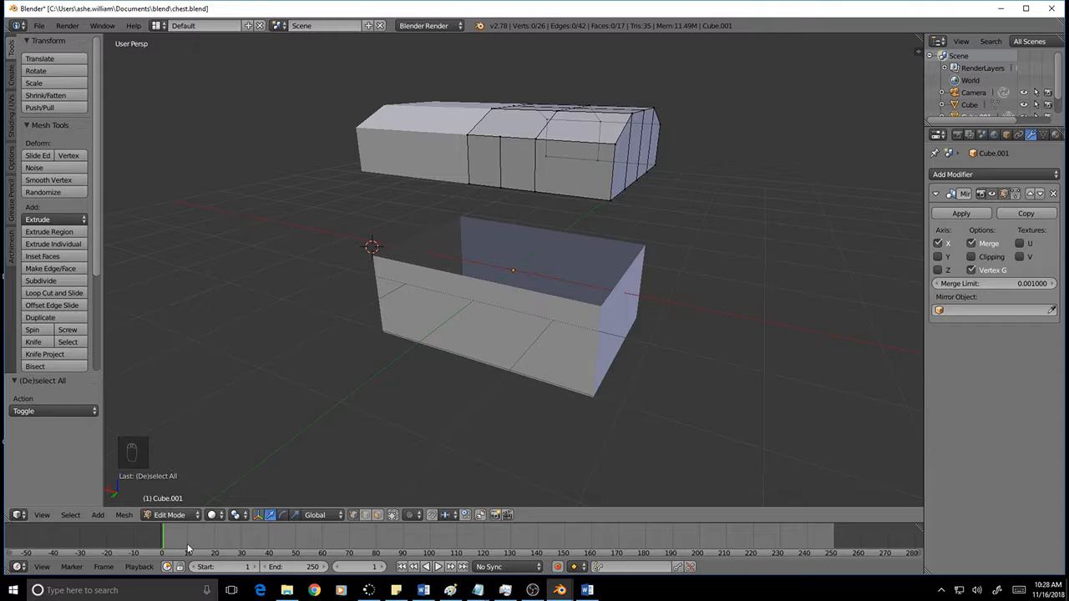
right_click(466, 162)
key(ctrl+r)
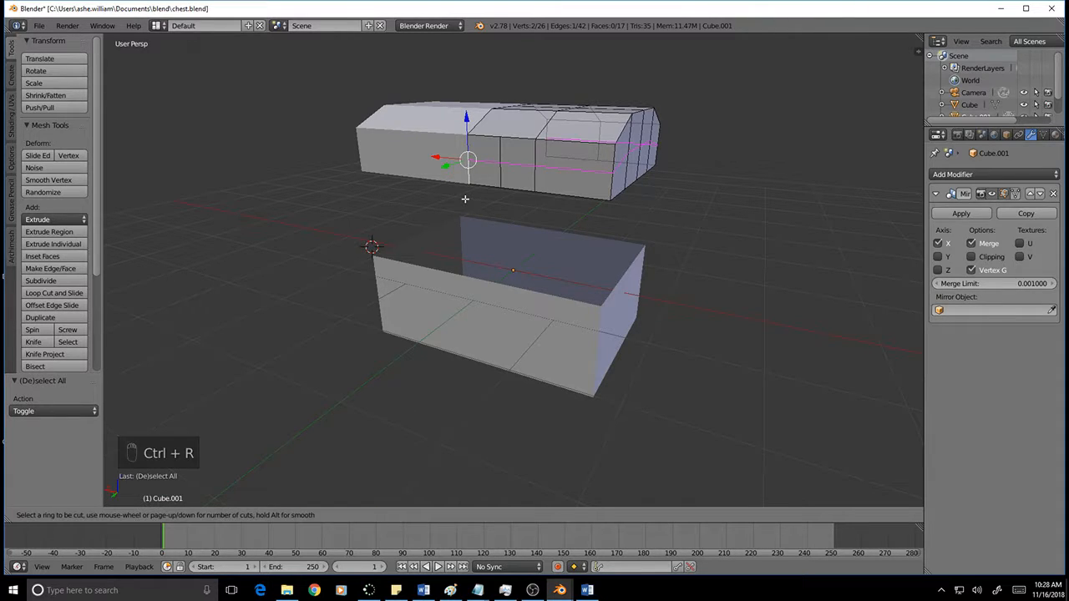
click(523, 167)
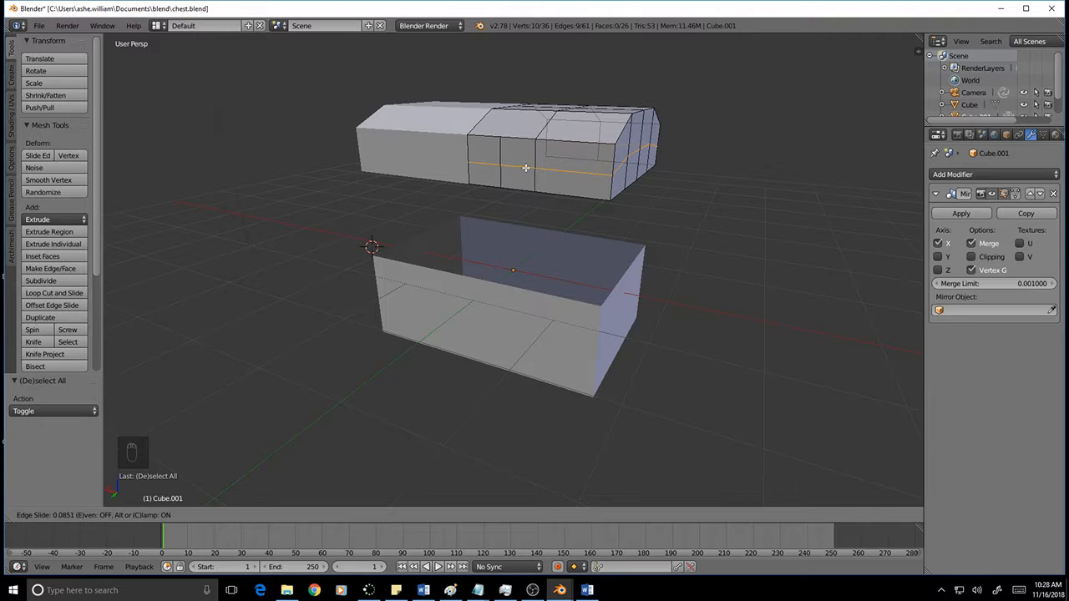
click(526, 168)
Step: Extrude the small lower front face beside the lid's centre 0.110 along Y, and select the extruded block's underside
middle_drag(506, 286, 473, 252)
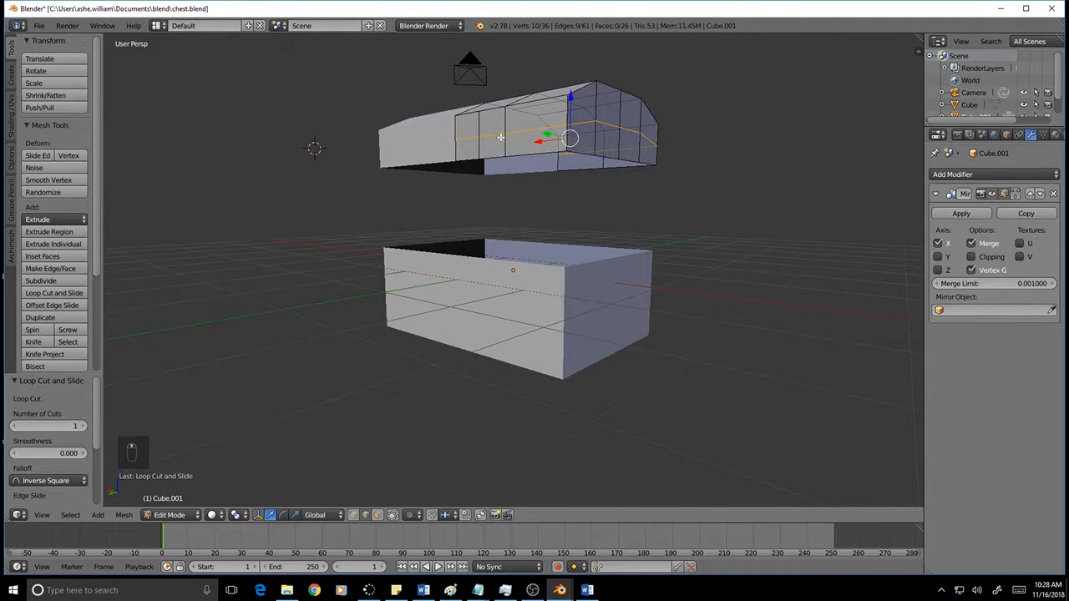
click(377, 516)
right_click(462, 150)
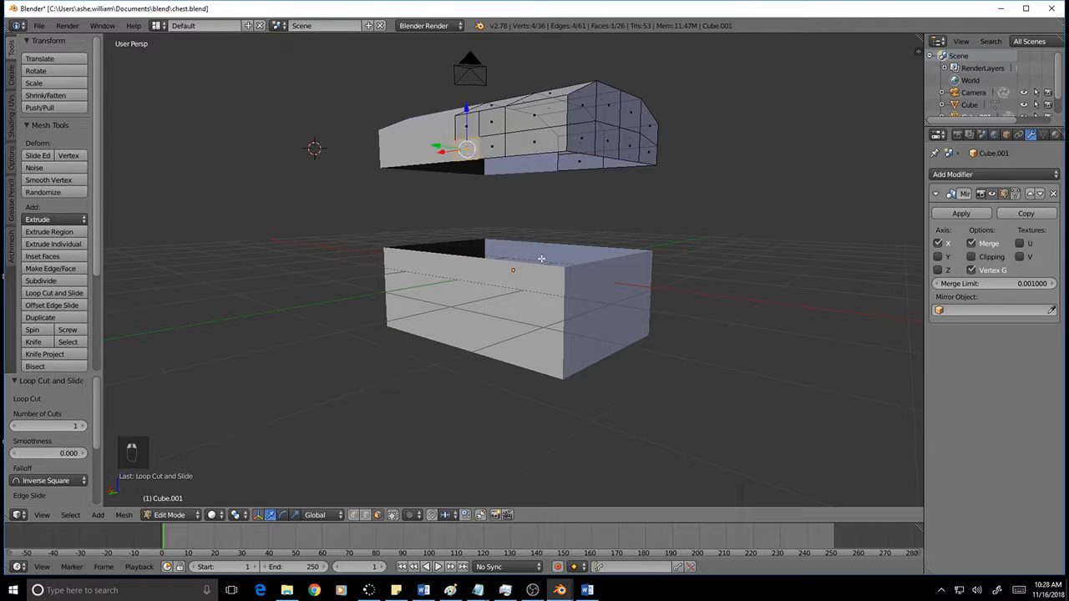
middle_drag(541, 259, 508, 264)
key(e)
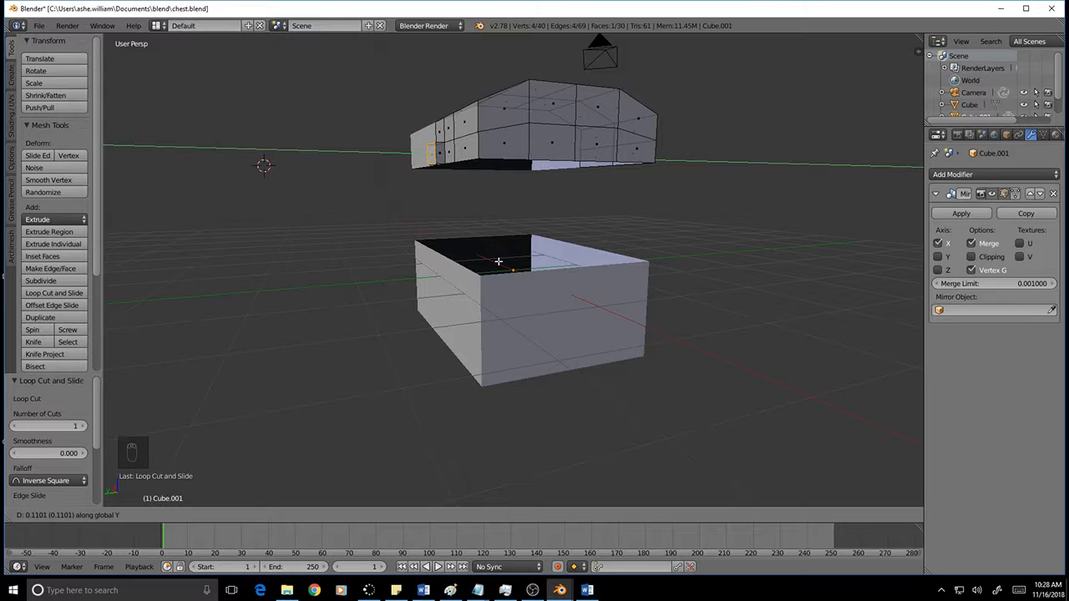
click(499, 261)
middle_drag(484, 289, 455, 154)
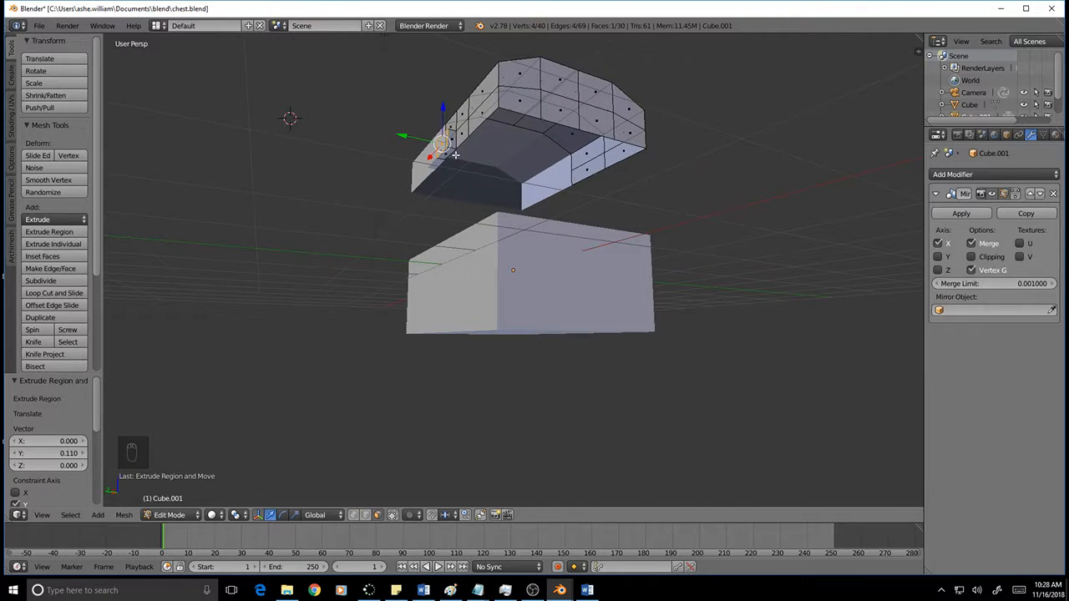
middle_drag(460, 215, 504, 247)
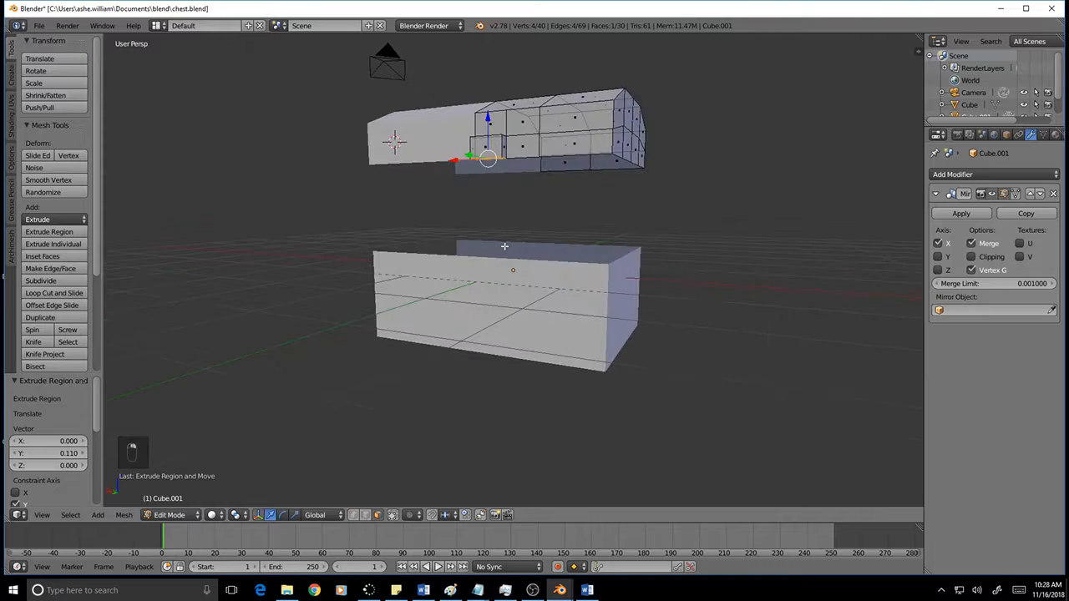
key(shift+e)
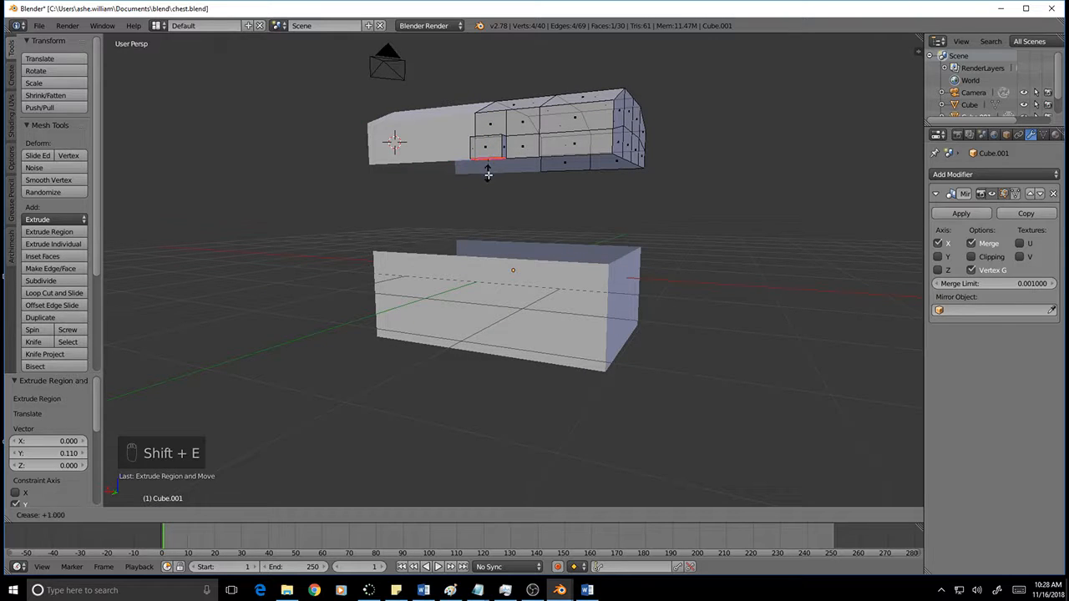
click(490, 177)
middle_drag(495, 202, 446, 183)
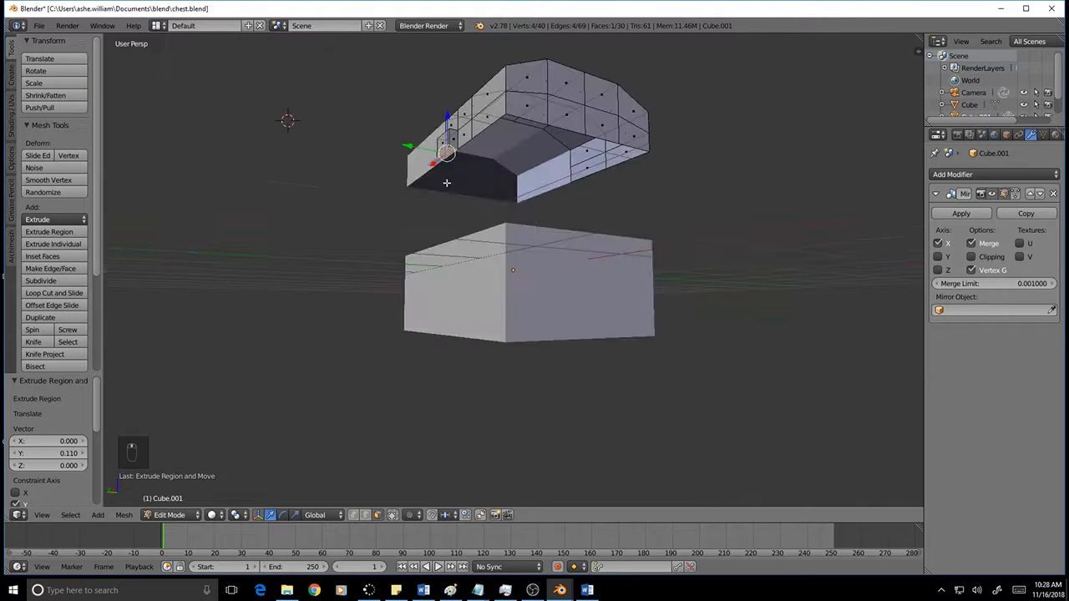
scroll(451, 183, up, 4)
scroll(453, 184, down, 4)
key(g)
key(z)
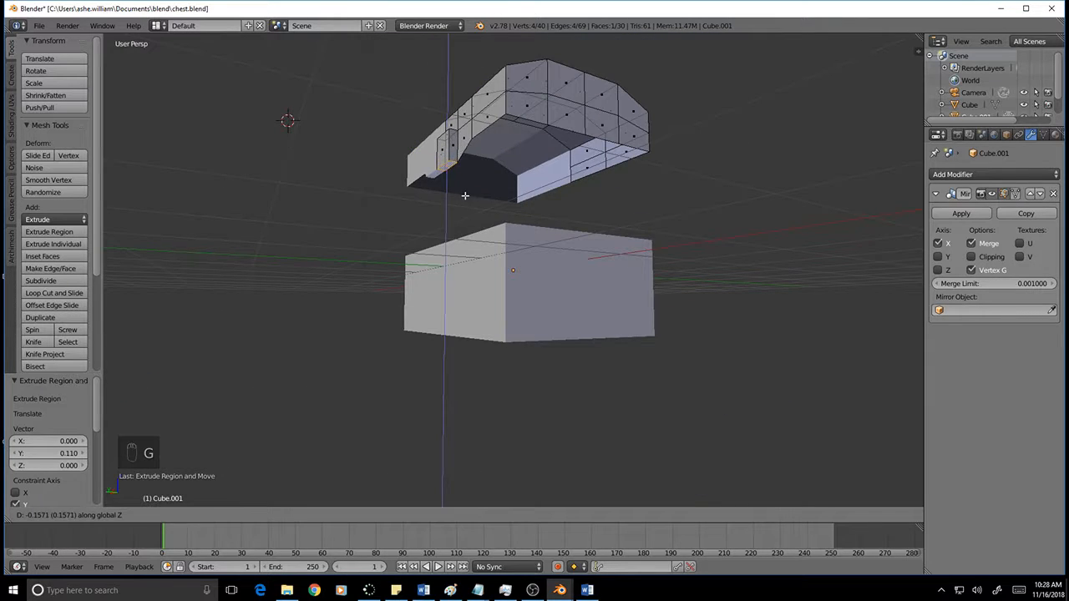
click(464, 195)
Step: Extrude the latch block's underside 0.246 downward along Z
key(e)
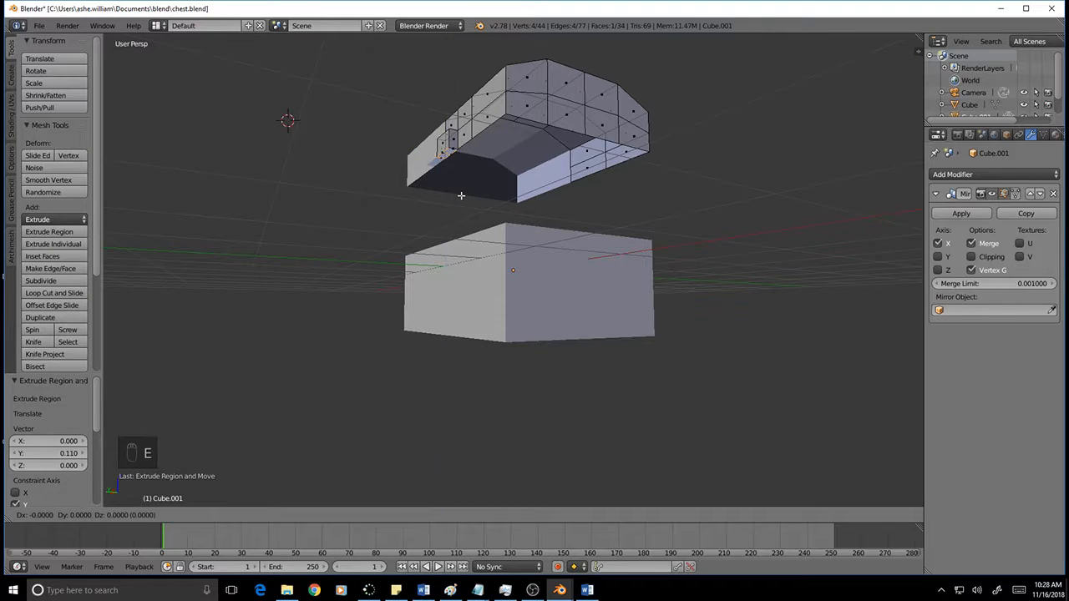
key(z)
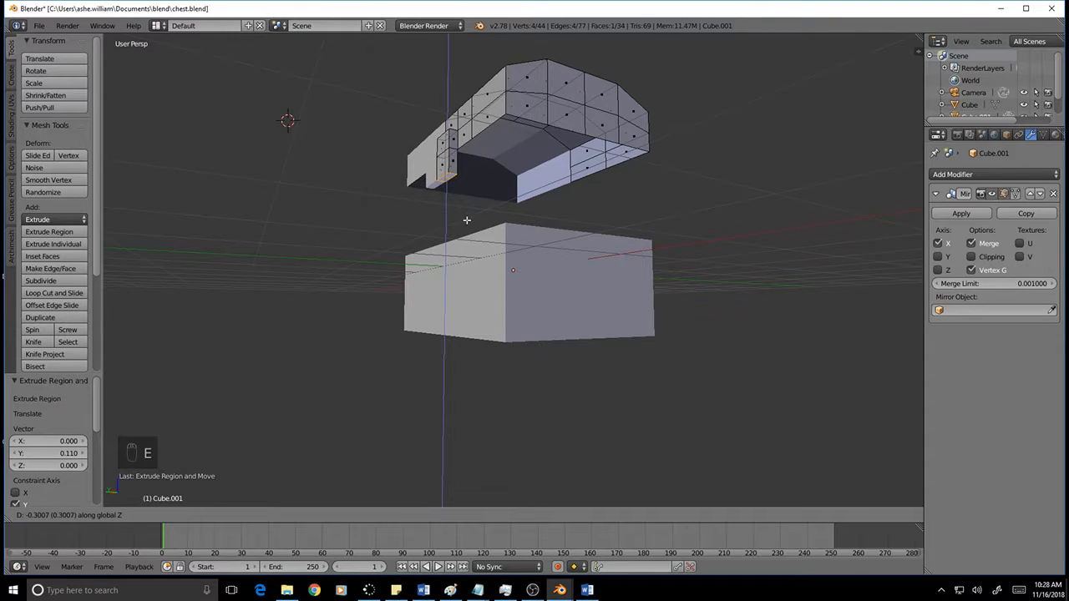
click(465, 219)
middle_drag(438, 237, 493, 238)
scroll(518, 217, up, 4)
shift+middle_drag(576, 150, 571, 309)
scroll(582, 306, down, 5)
scroll(491, 266, up, 5)
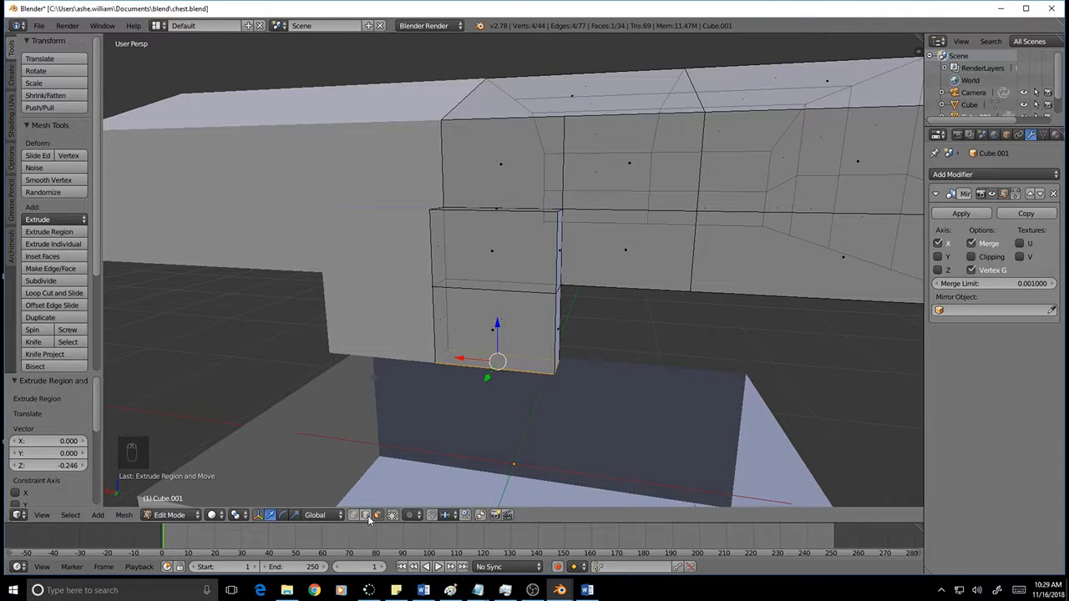
Step: Delete only the two inner faces of the latch block on the mirror centre plane, keeping their edges
right_click(436, 248)
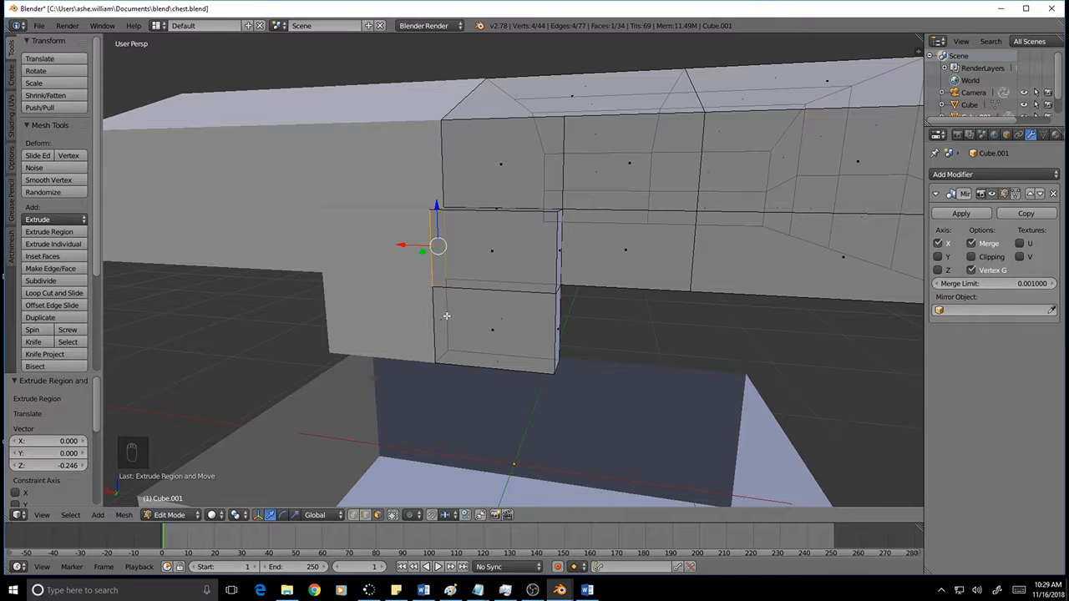
key(Delete)
key(Delete)
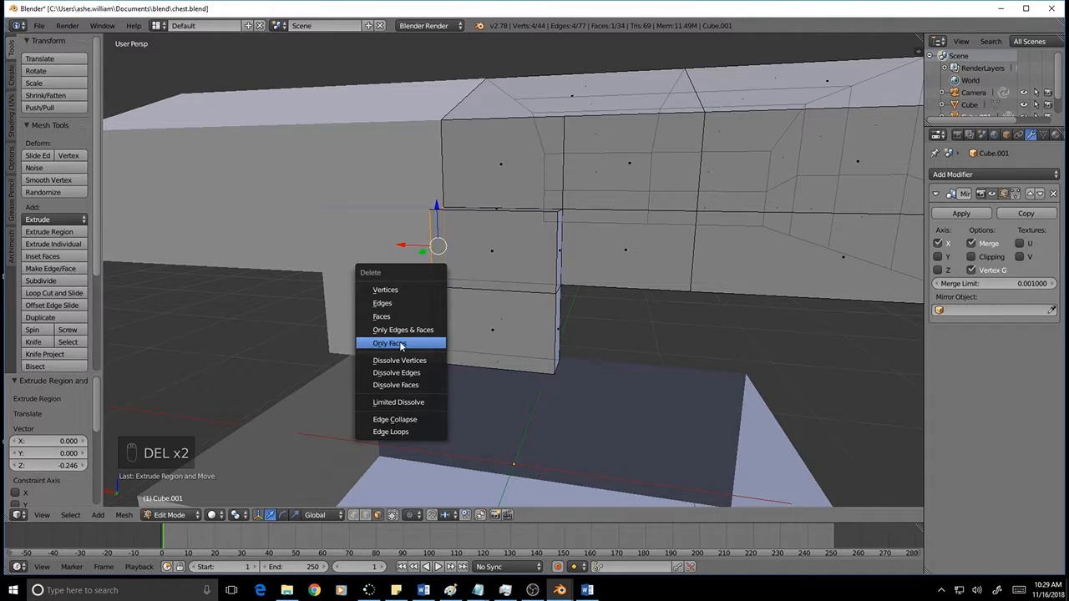
click(401, 345)
right_click(438, 317)
key(Delete)
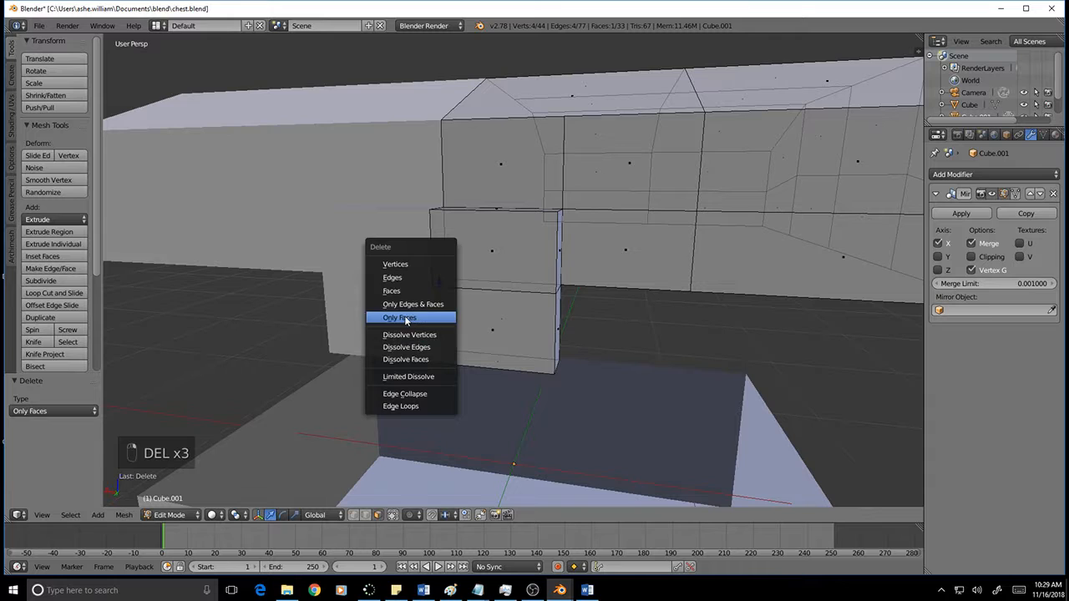
click(406, 318)
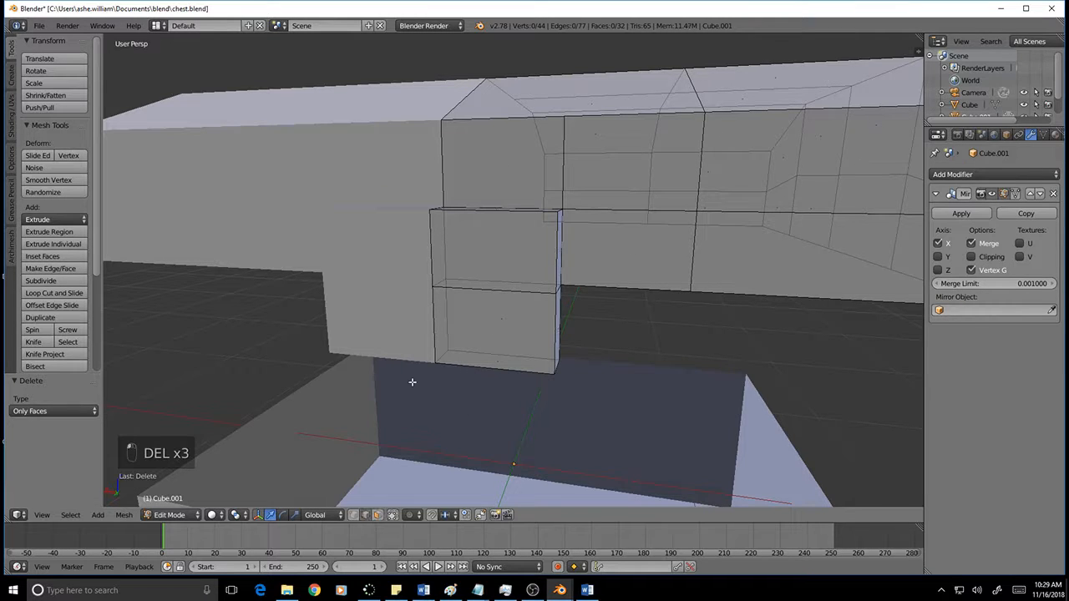
Step: Delete the three short front-to-back edges at the latch block's mirror centre: the middle, bottom and top ones
right_click(440, 285)
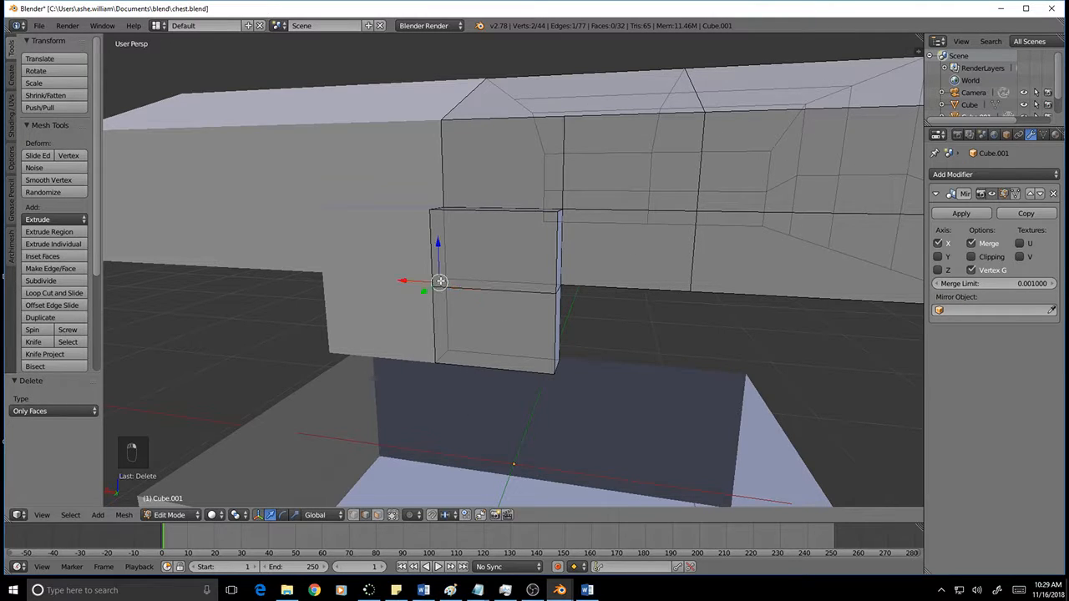
key(Delete)
click(424, 242)
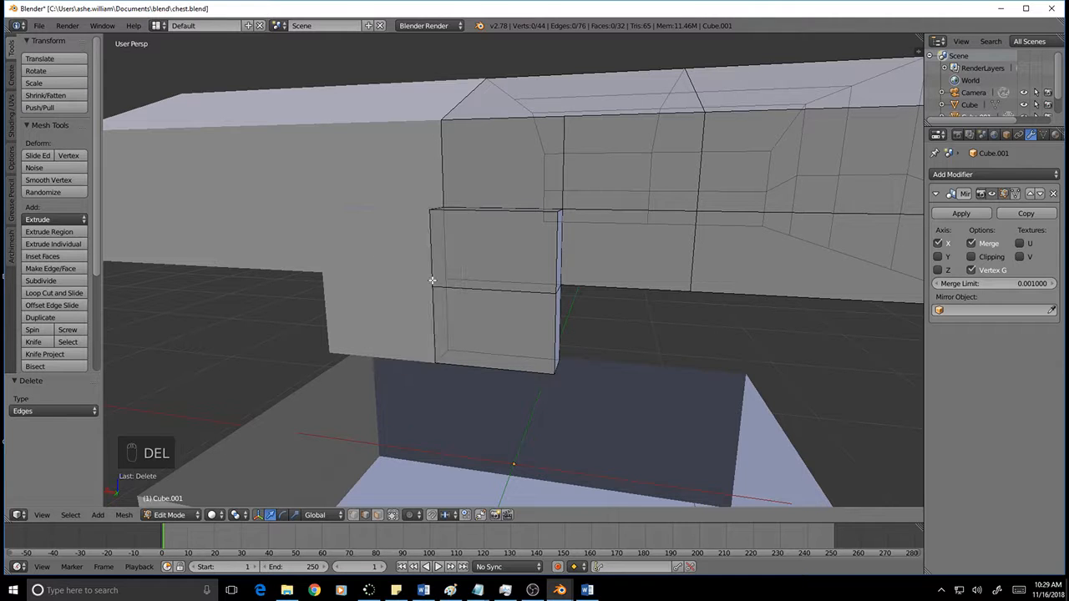
mouse_move(416, 330)
middle_down()
mouse_move(439, 334)
mouse_move(403, 335)
middle_up()
right_click(341, 333)
key(Delete)
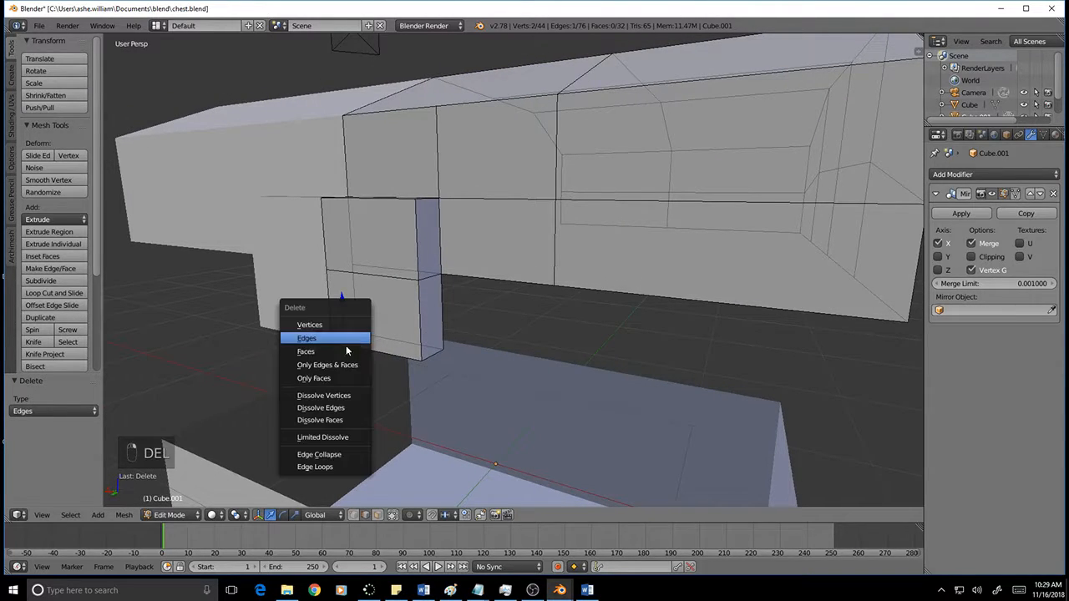
click(321, 338)
middle_drag(351, 248, 303, 160)
key(Delete)
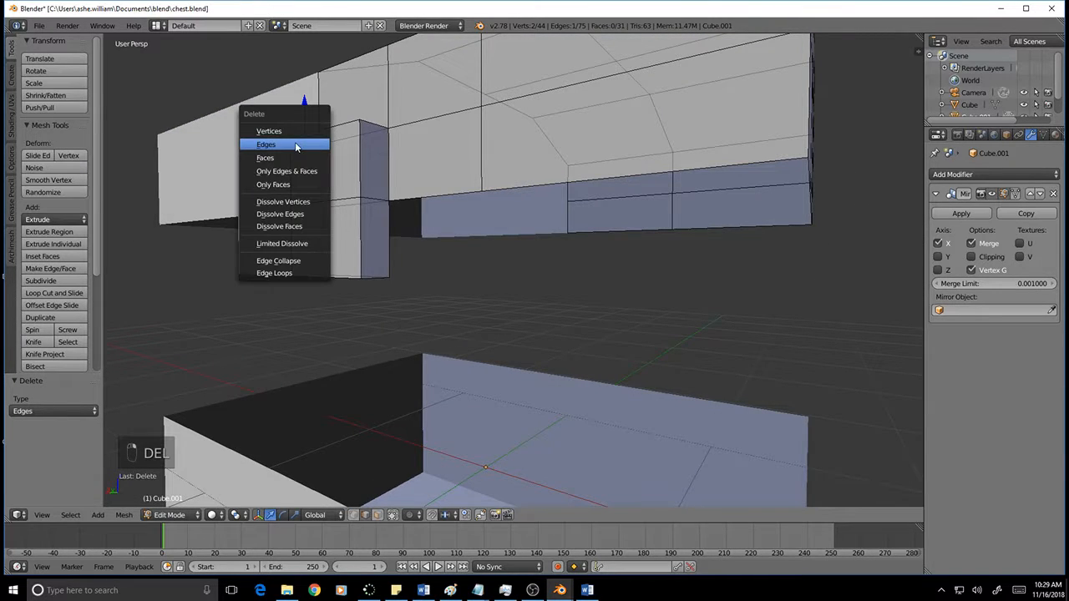
click(295, 145)
Step: Select the four corner vertices around the open top of the latch block and fill them with a face
middle_drag(310, 209, 397, 255)
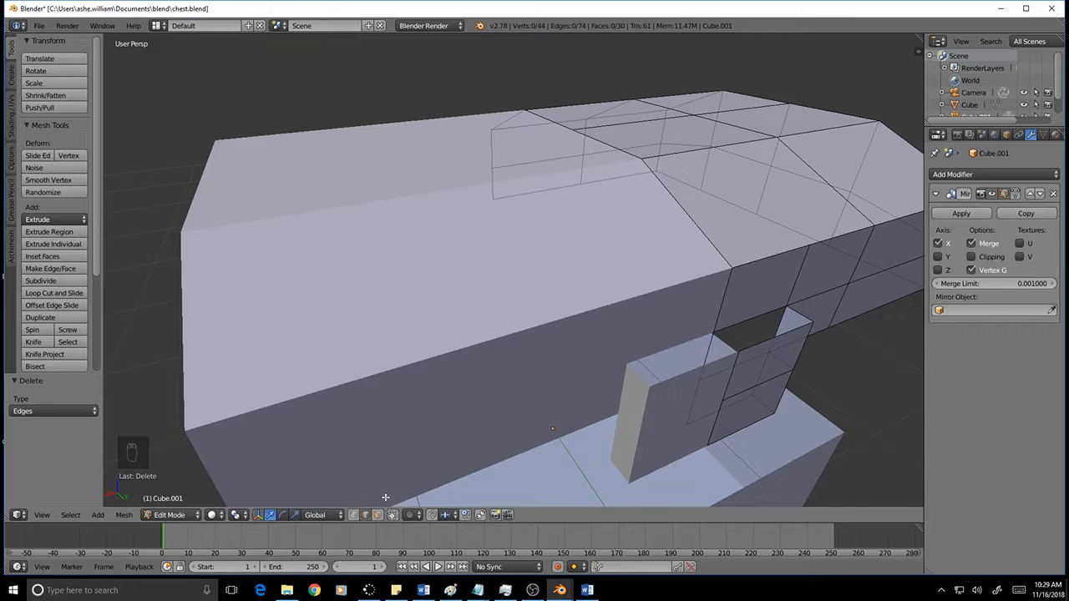
click(353, 515)
right_click(788, 299)
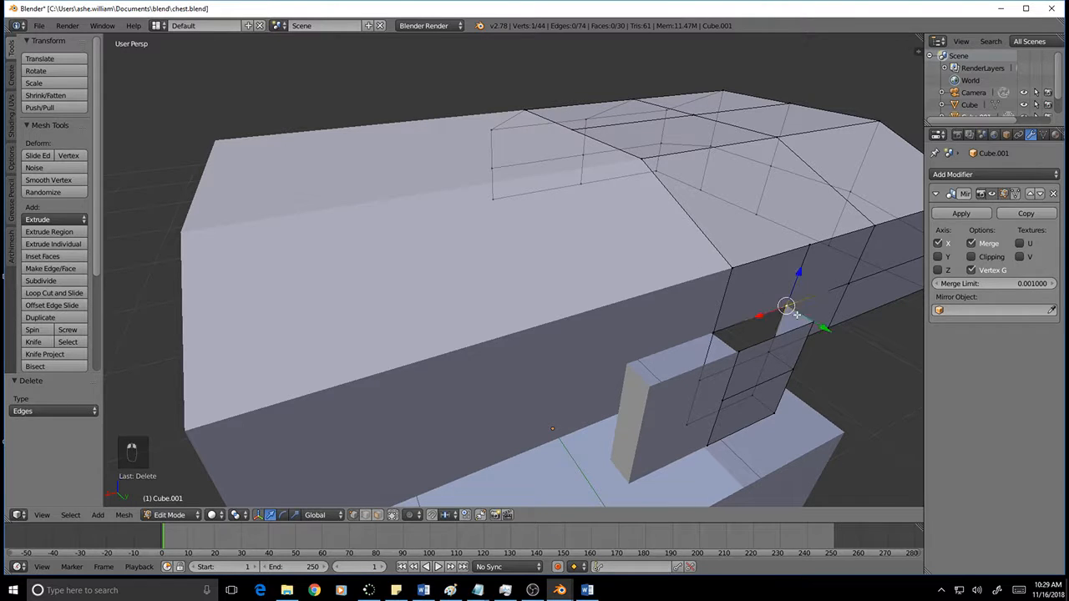
shift+right_click(811, 322)
shift+right_click(738, 349)
shift+right_click(711, 333)
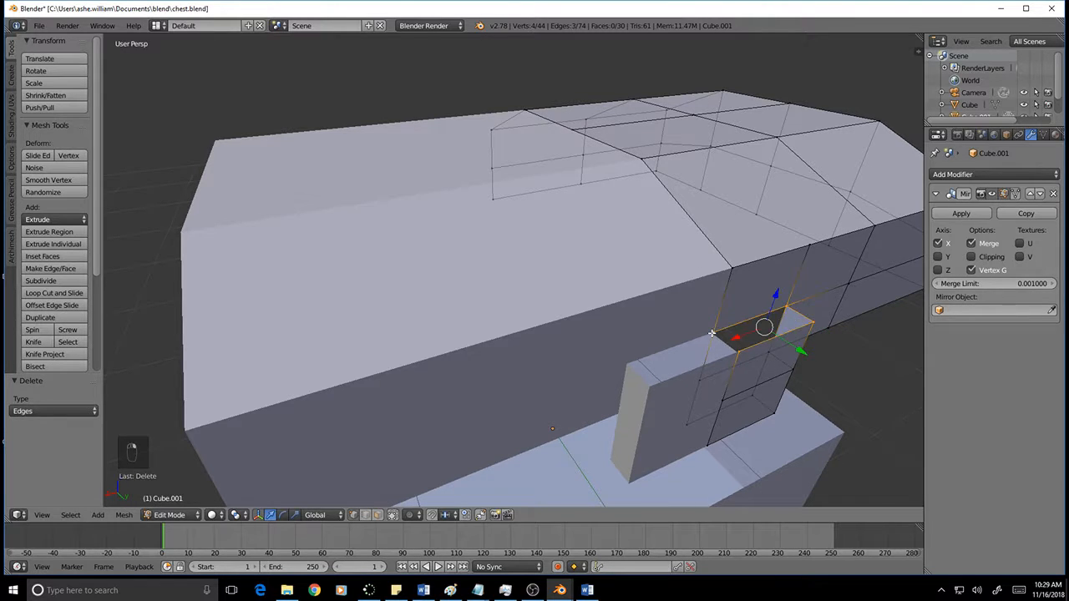
key(f)
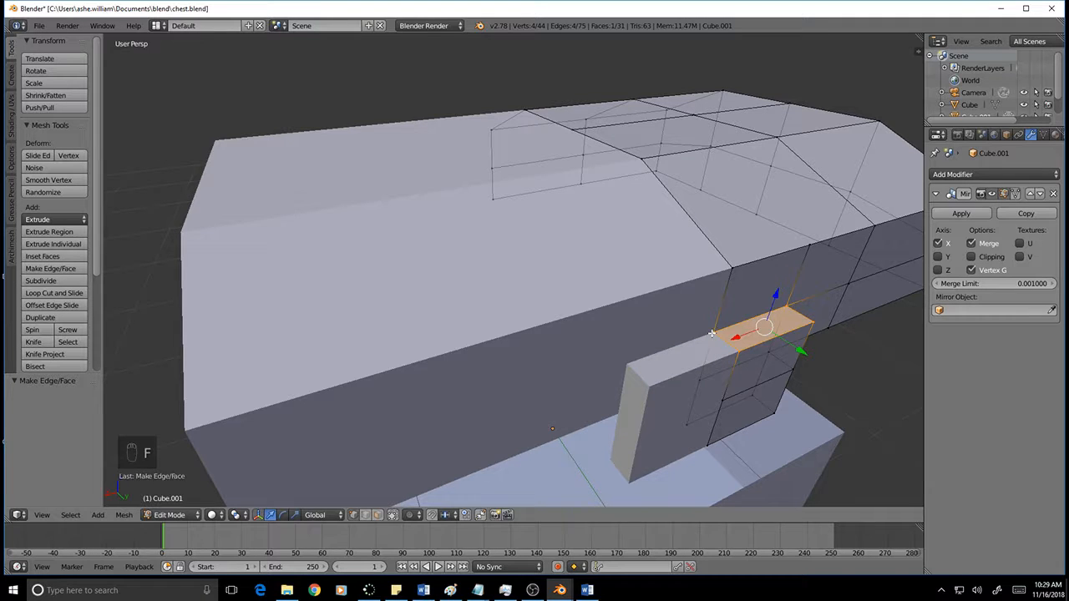
Step: Fill the latch block's open underside with a face between its four corner vertices, and deselect everything
middle_drag(857, 421, 760, 398)
scroll(554, 323, up, 5)
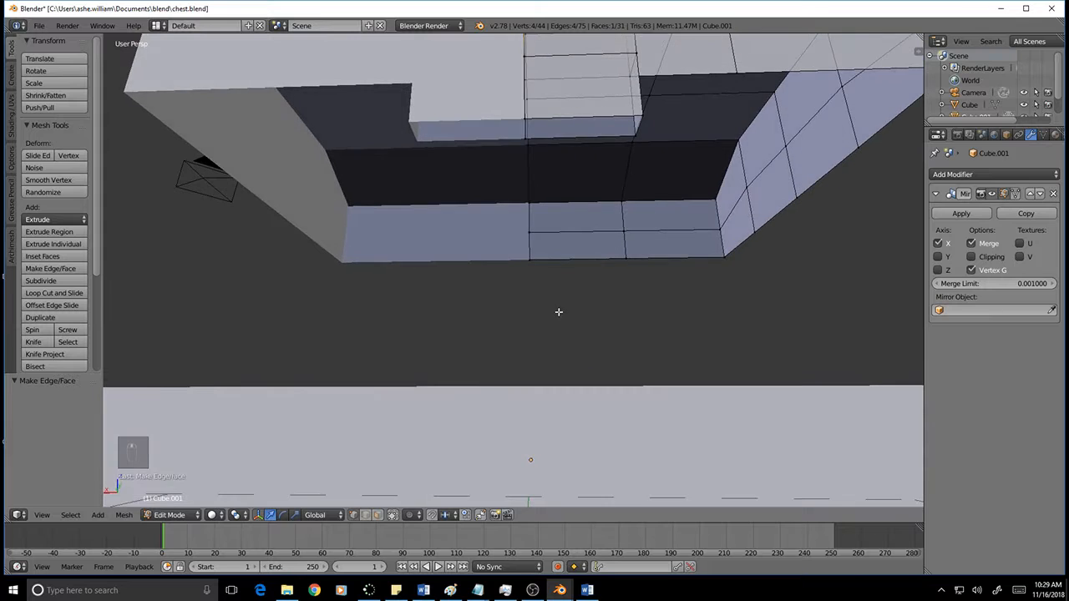
middle_drag(621, 165, 658, 180)
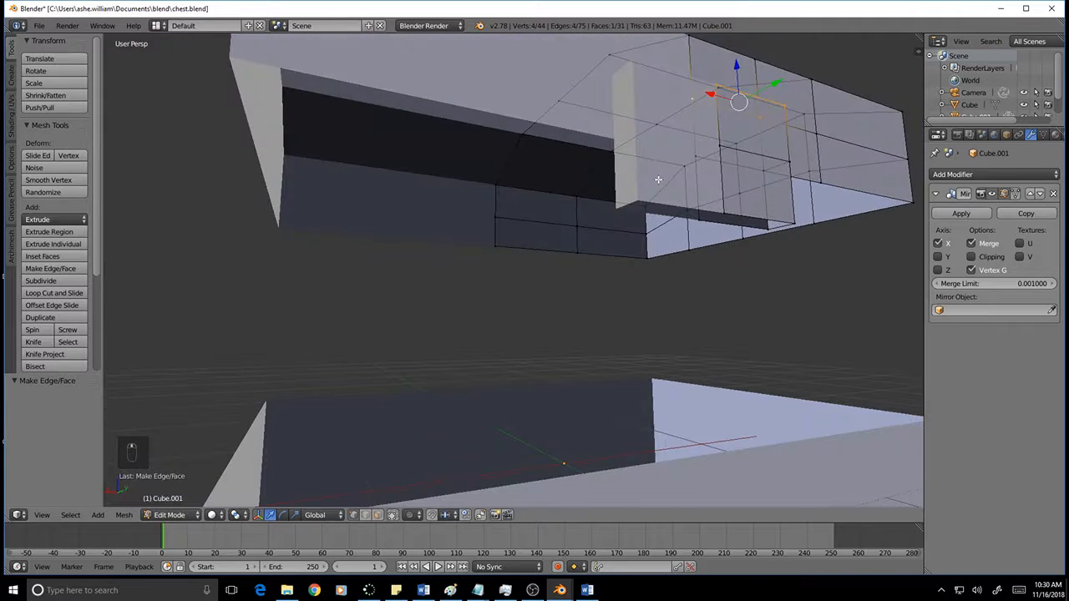
right_click(723, 203)
middle_drag(724, 203, 662, 178)
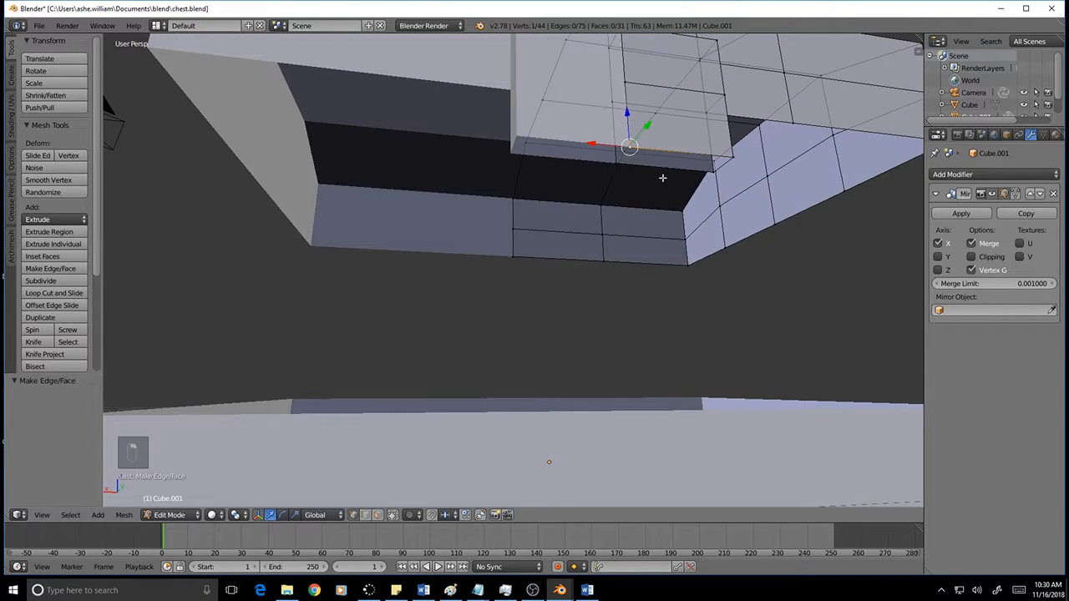
shift+right_click(716, 173)
shift+right_click(732, 156)
shift+right_click(619, 163)
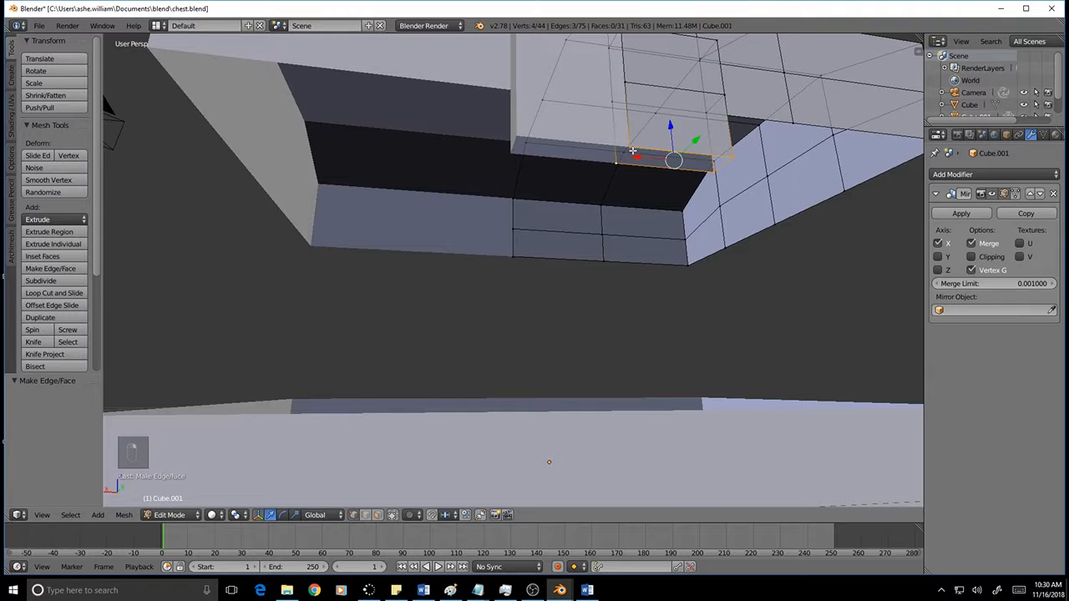
middle_drag(633, 152, 662, 224)
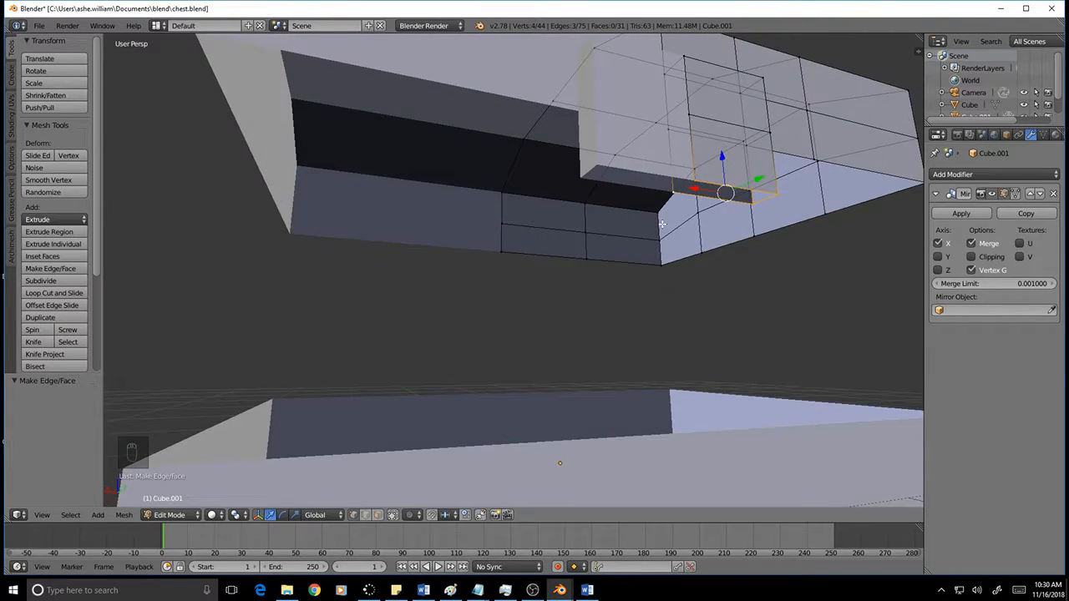
key(f)
middle_drag(701, 262, 665, 285)
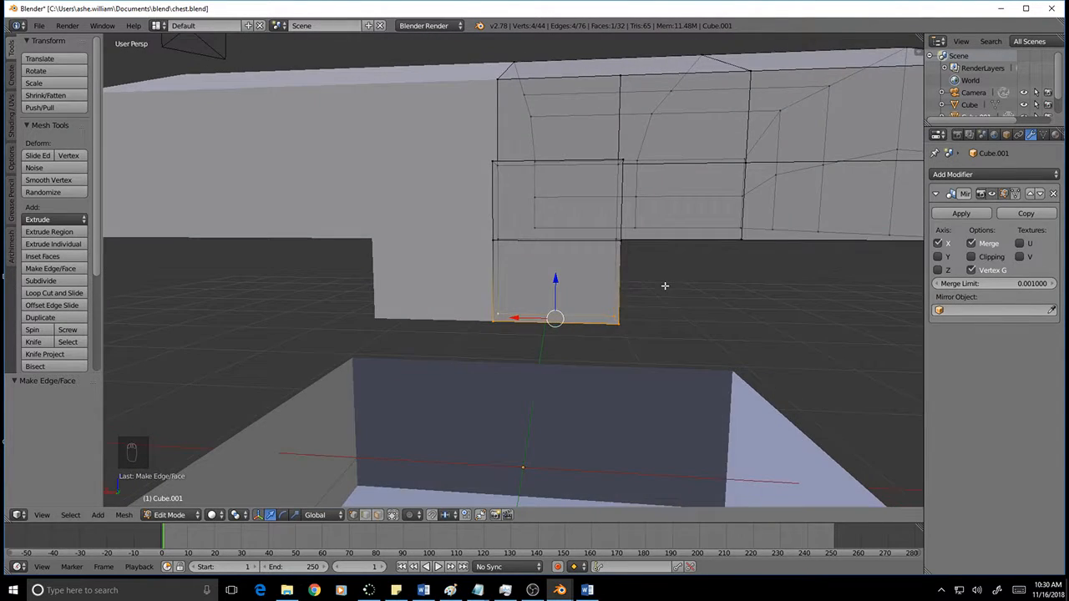
key(a)
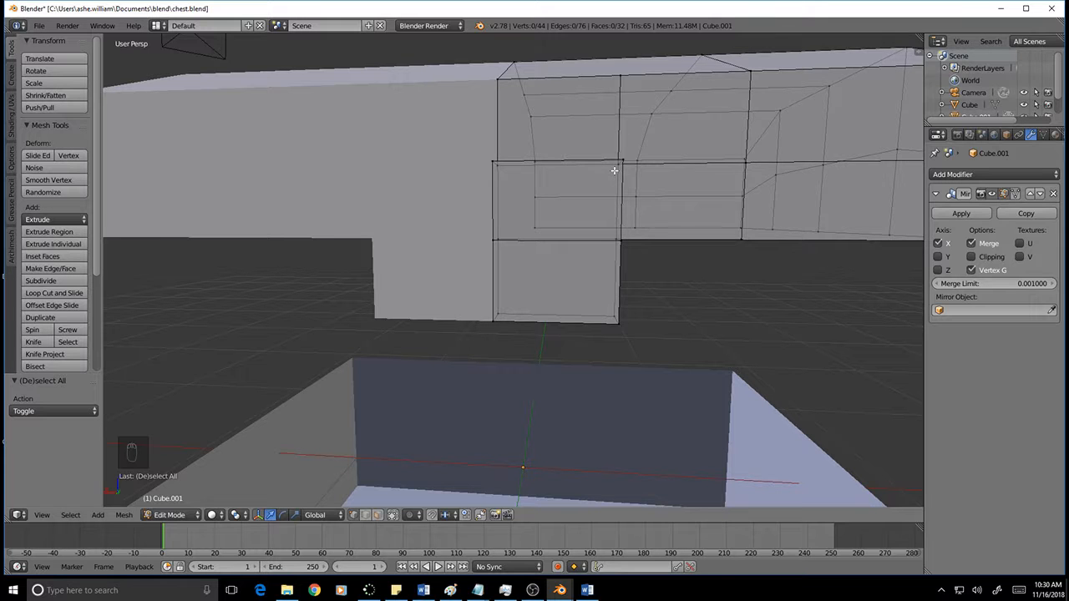
Step: Move the latch's two upper outer corner vertices and the lid vertex above them 0.128 along X, towards the centre
key(a)
key(a)
key(c)
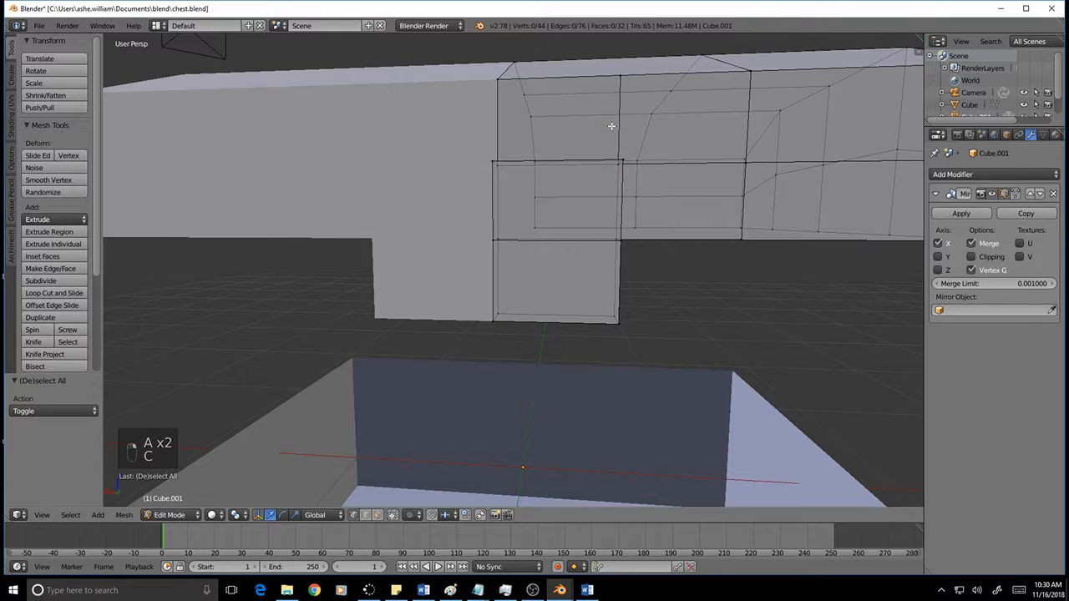
mouse_move(623, 167)
middle_down()
mouse_move(643, 181)
mouse_move(627, 186)
middle_up()
key(c)
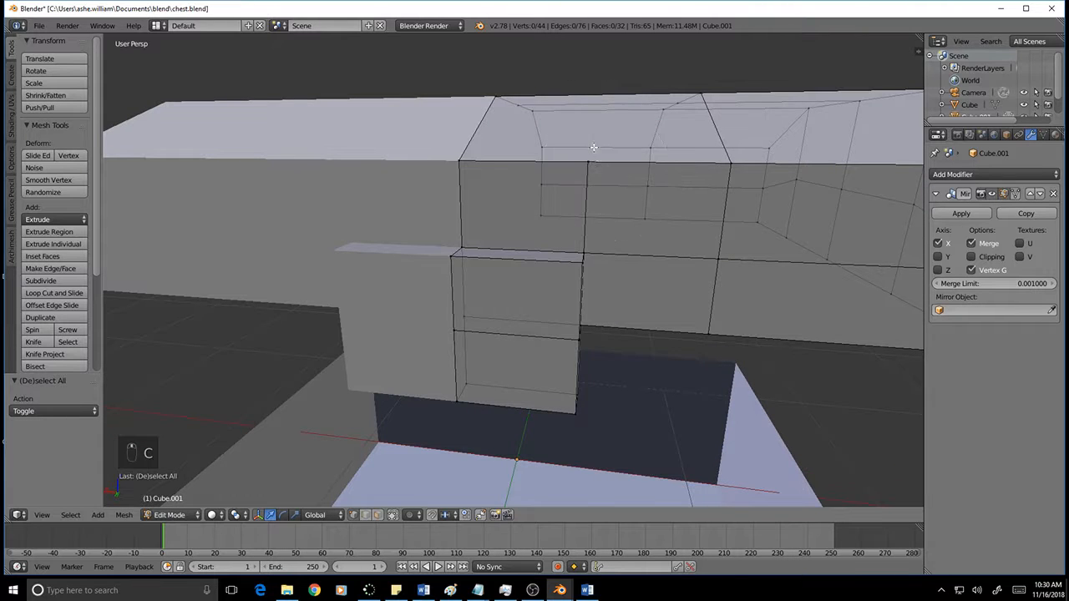
click(588, 162)
shift+right_click(585, 255)
shift+right_click(583, 262)
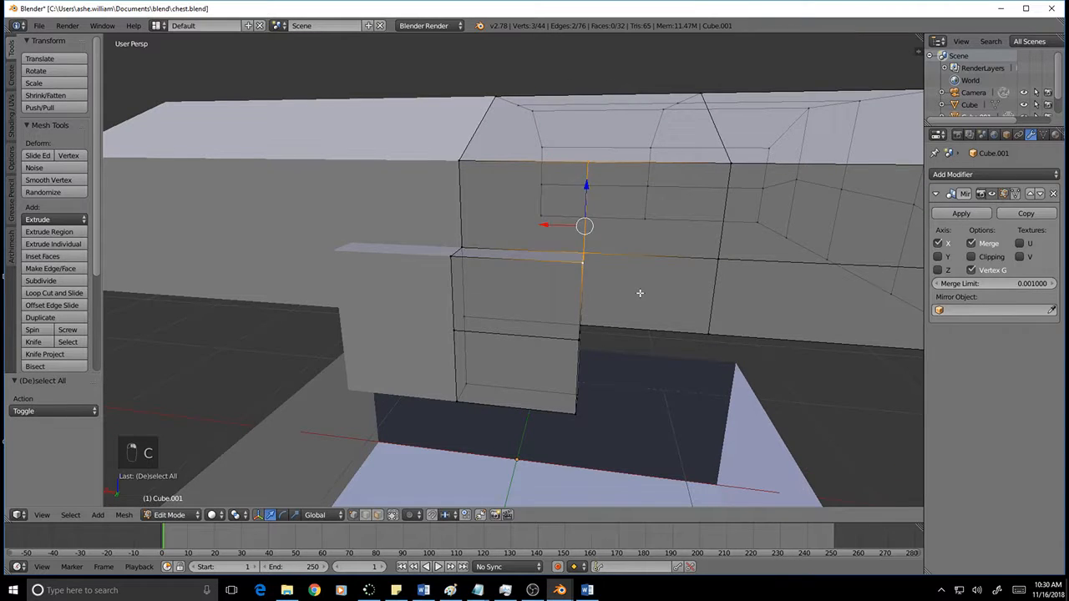
middle_drag(641, 293, 610, 252)
key(g)
key(x)
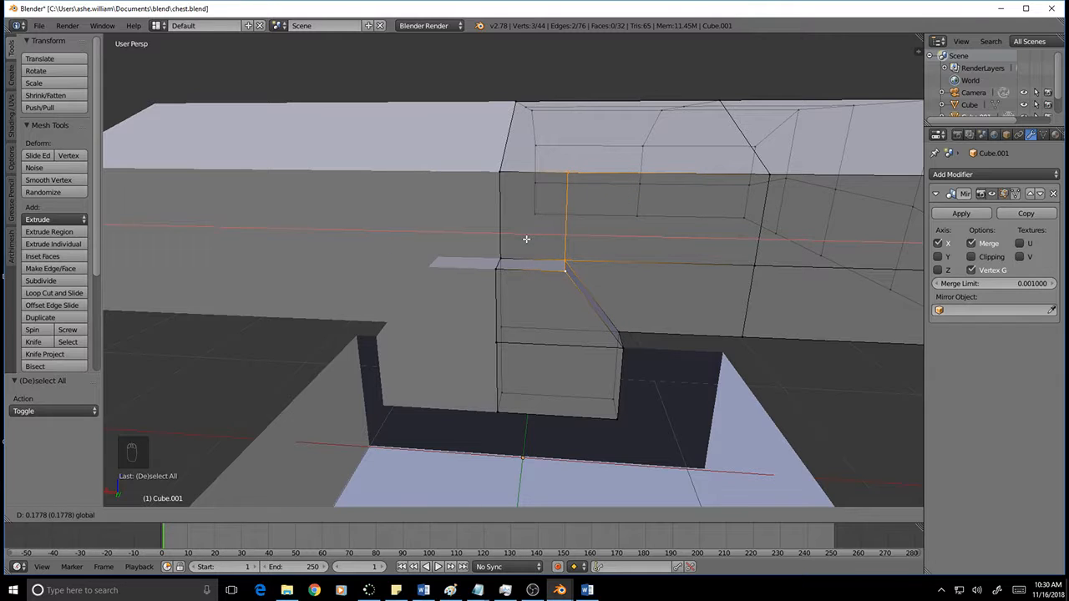
click(544, 239)
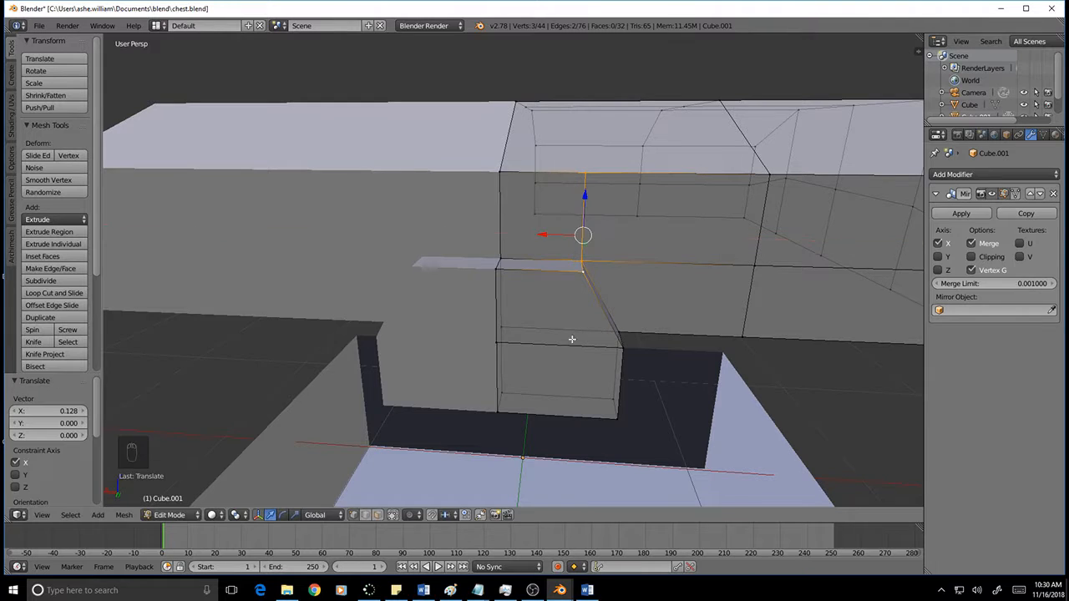
Step: Move the latch's two lower outer corner vertices 0.110 along X, towards the centre
right_click(615, 422)
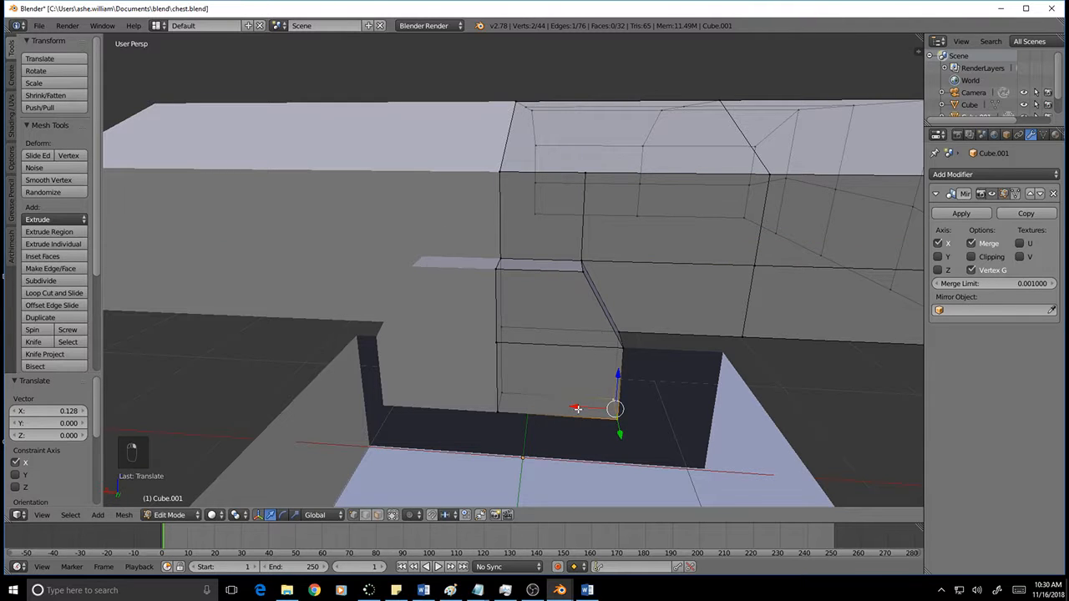
key(g)
key(x)
click(543, 408)
middle_drag(665, 400, 633, 395)
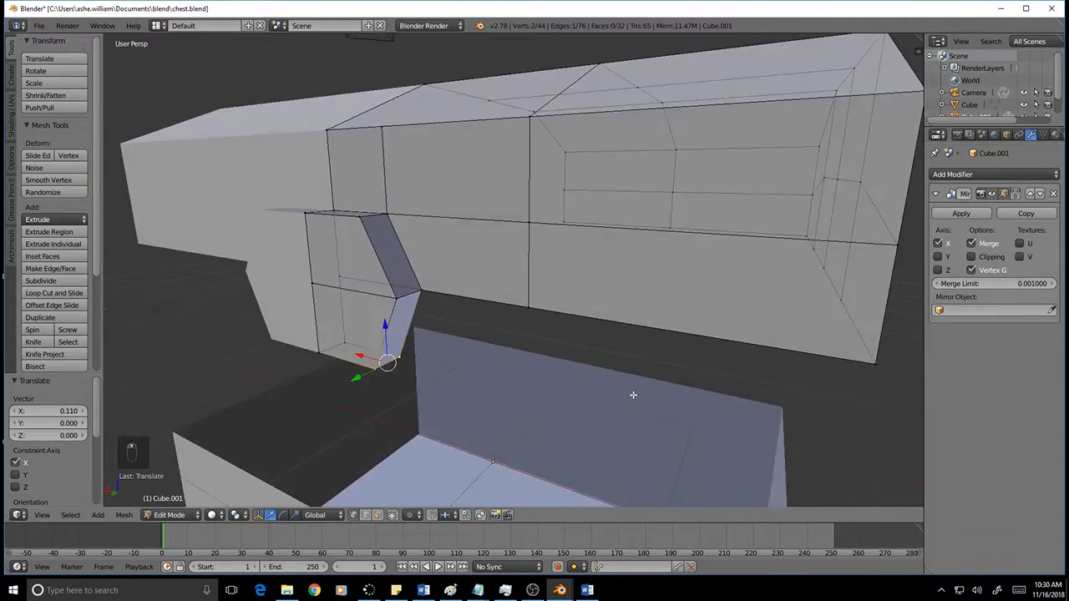
scroll(633, 395, down, 8)
middle_drag(570, 372, 613, 335)
scroll(600, 352, up, 5)
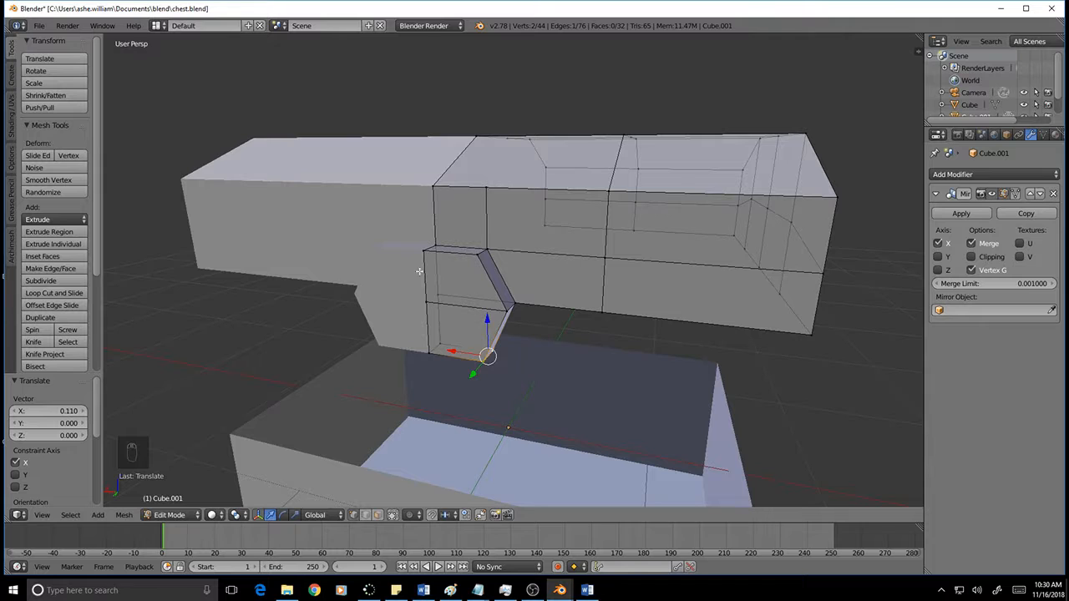
Step: Select all the vertices of the latch half and scale them by 0.844 along Z
key(a)
key(c)
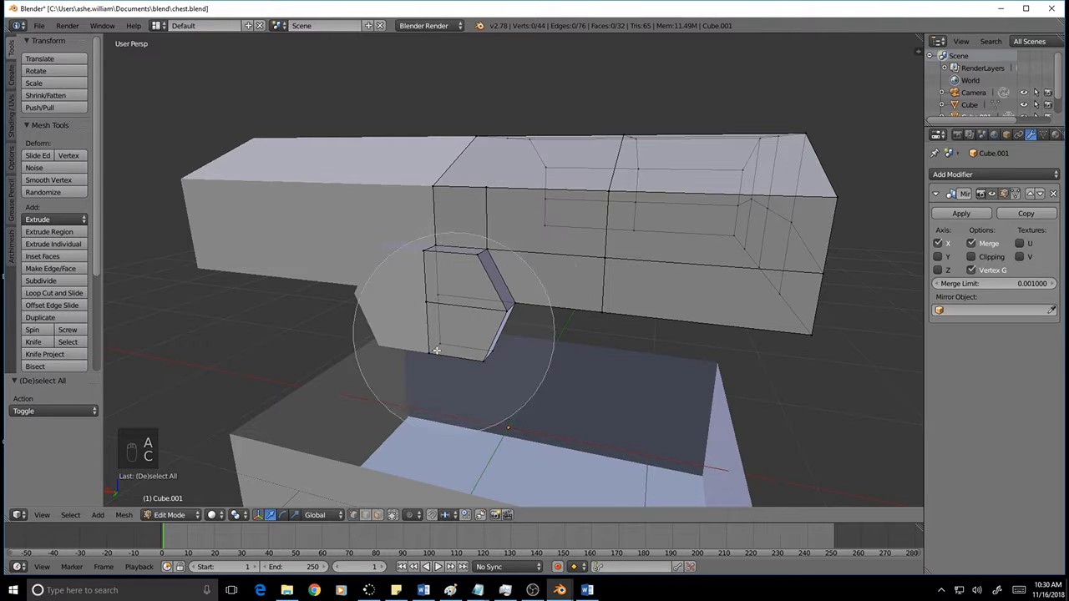
click(442, 305)
right_click(469, 318)
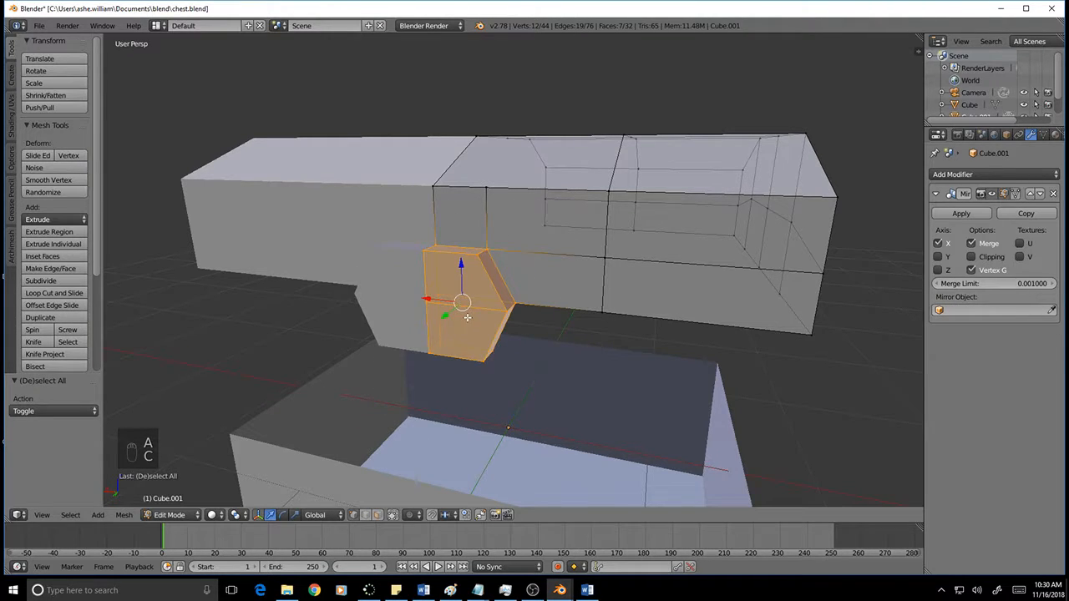
key(s)
key(z)
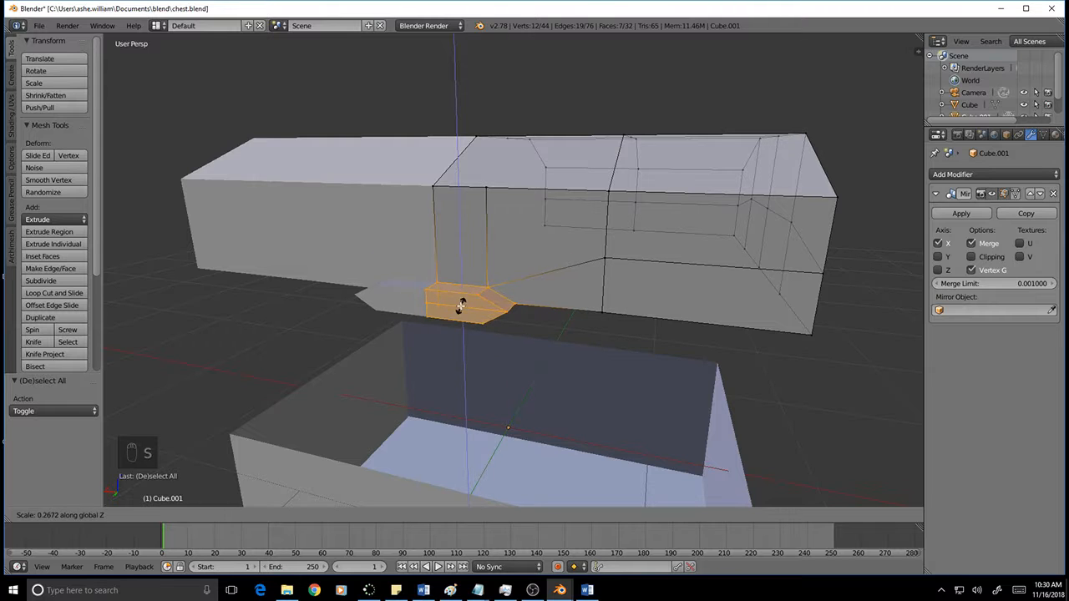
click(451, 308)
middle_drag(451, 308, 499, 328)
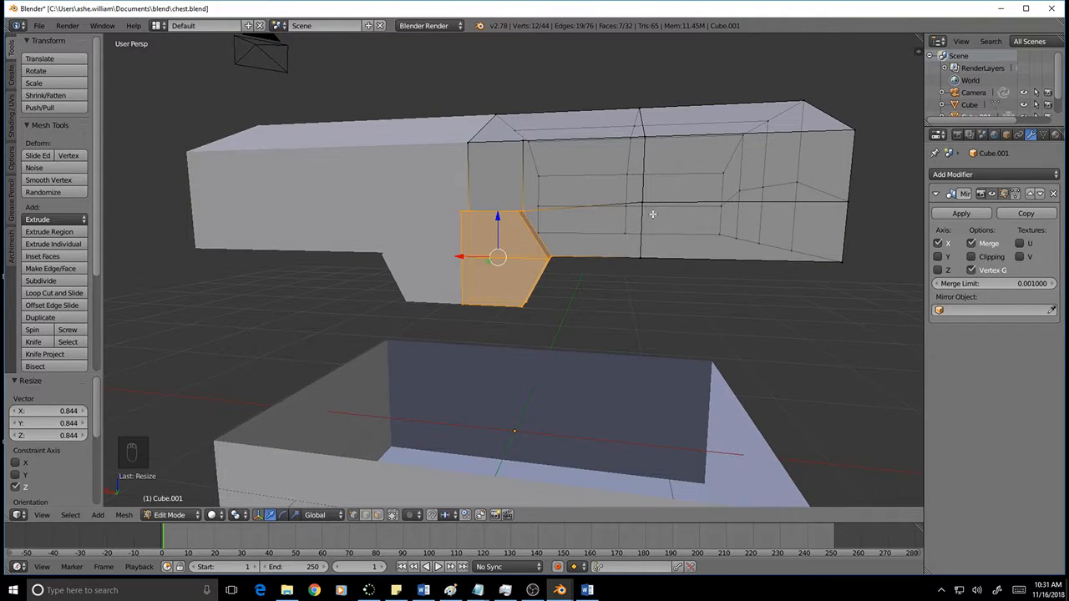
Step: Select the lid's horizontal mid-height loop vertices beside the latch and move them -0.017 along Z
key(a)
key(c)
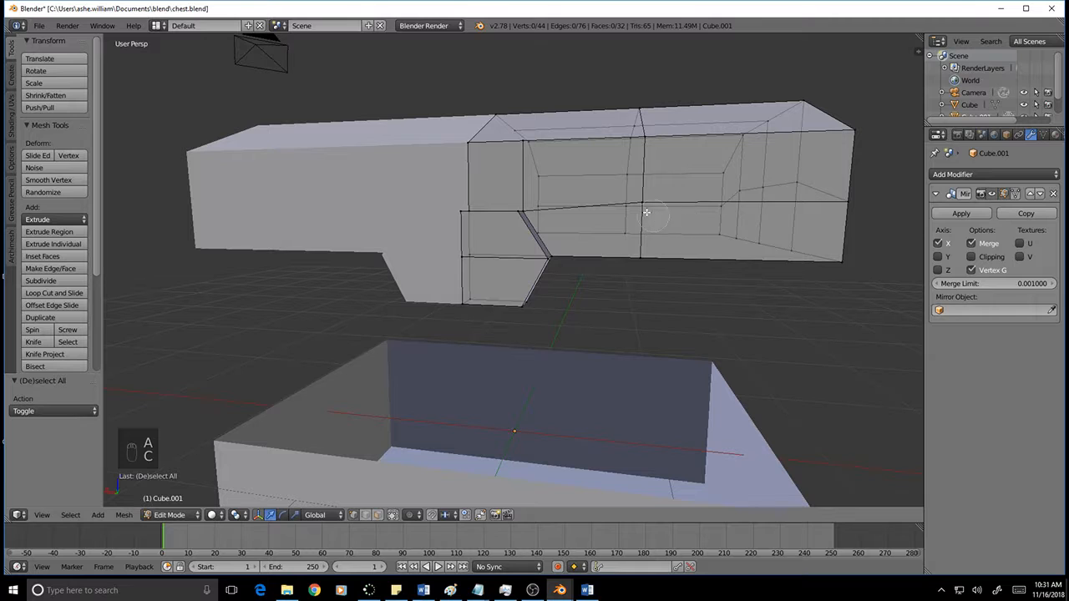
drag(646, 213, 855, 209)
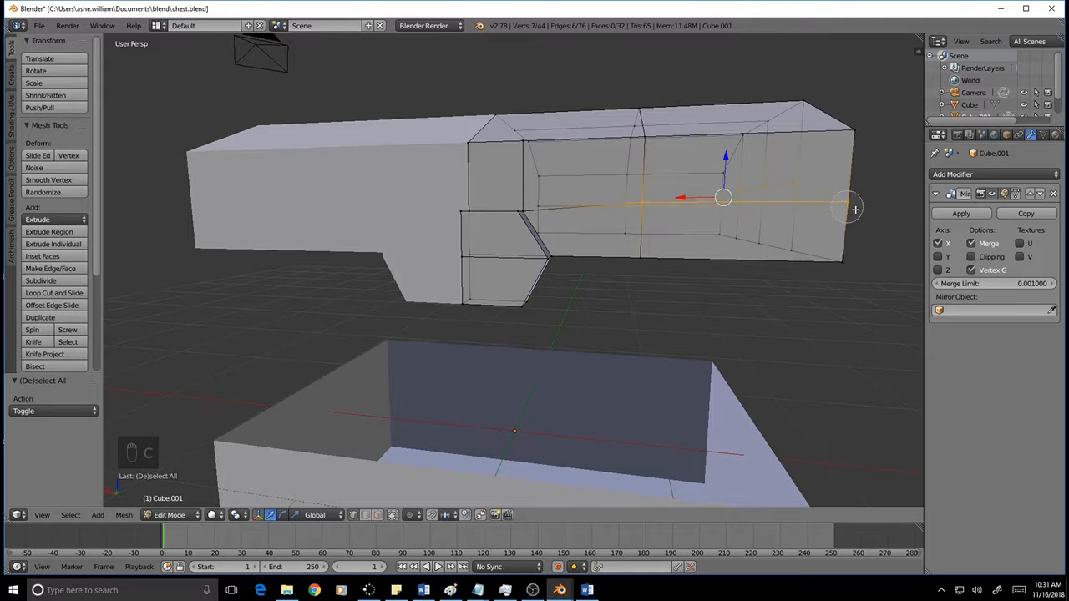
right_click(852, 208)
key(g)
key(z)
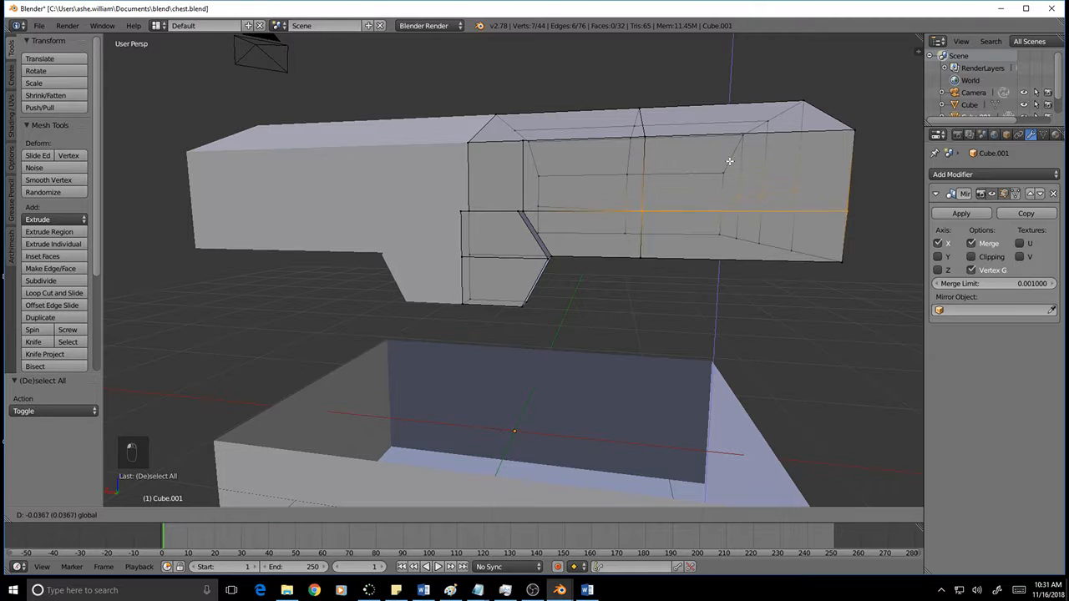
click(739, 157)
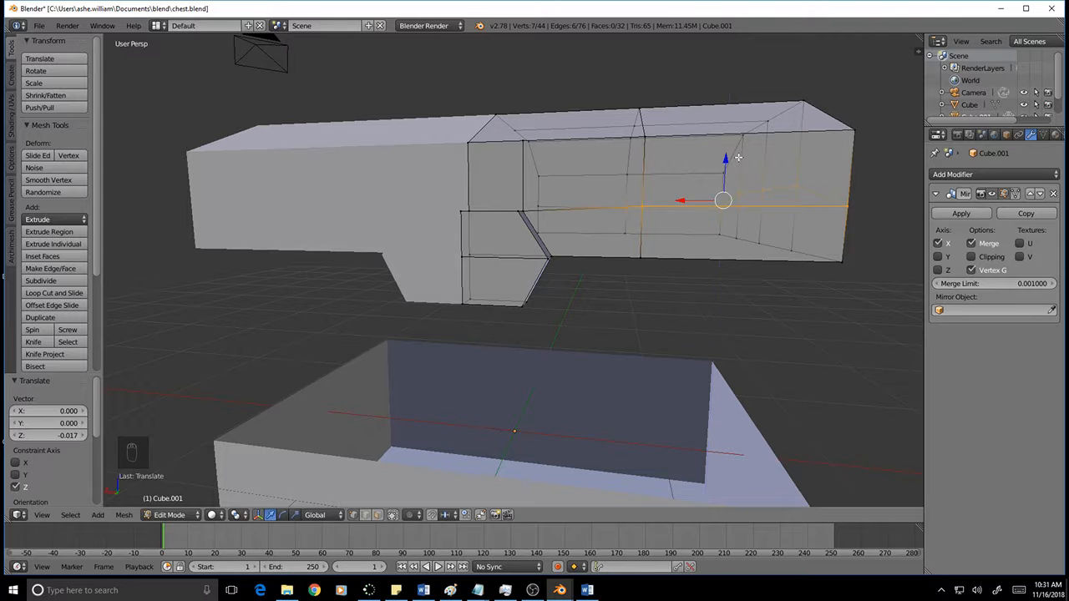
Step: Flatten the selected mid-height loop of the lid by scaling it to 0 along Z, and move it -0.057 along Z
key(s)
key(z)
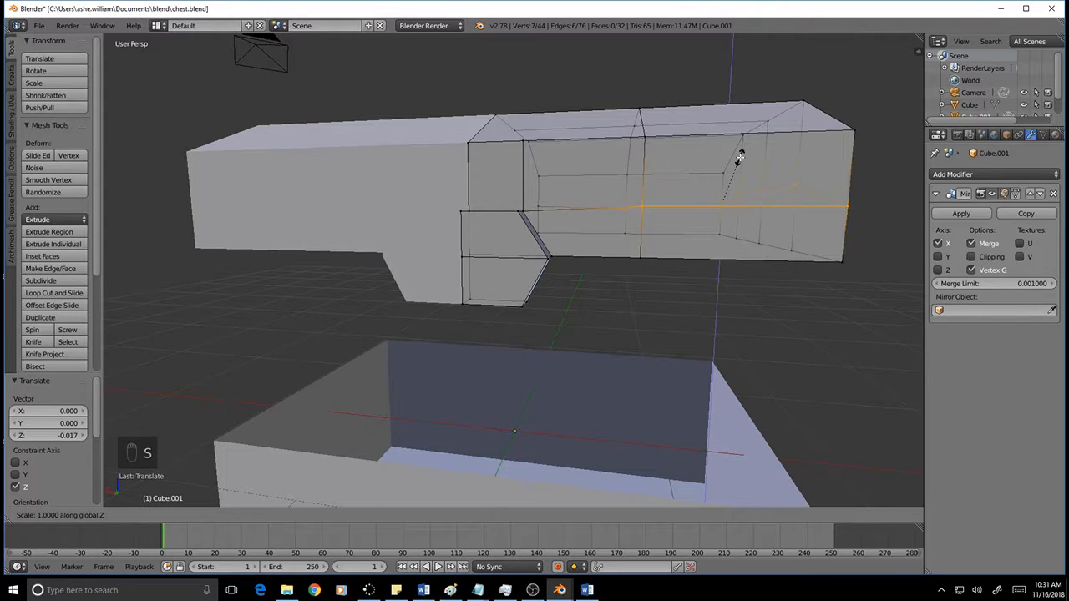
key(0)
key(Return)
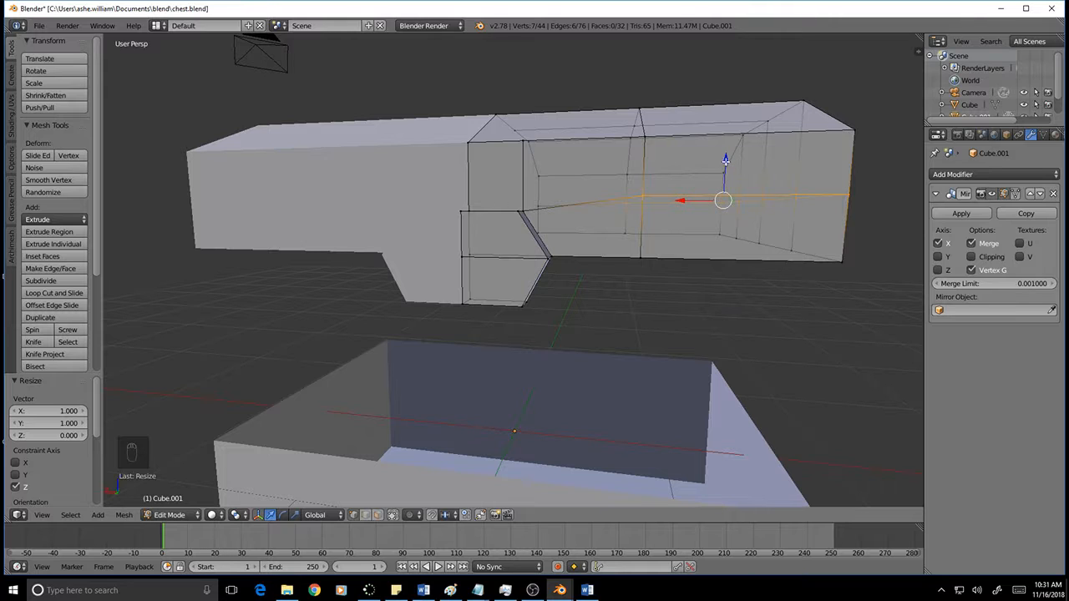
drag(725, 159, 731, 172)
Step: Add the loop's vertices at the latch and its top corners to the selection, and scale everything to 0 along Z
shift+right_click(538, 205)
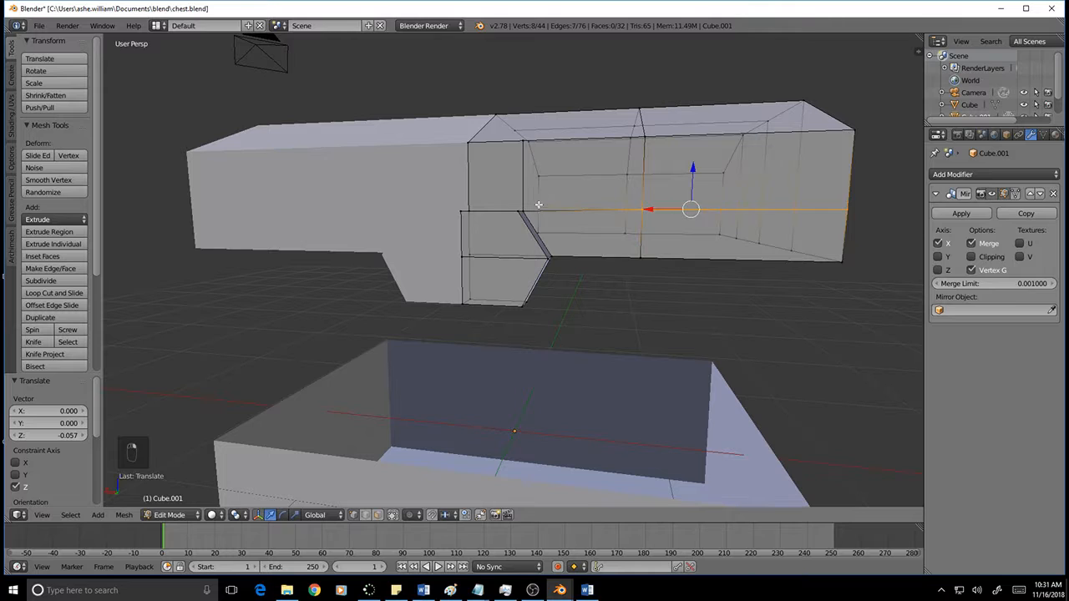
shift+right_click(521, 208)
shift+right_click(482, 215)
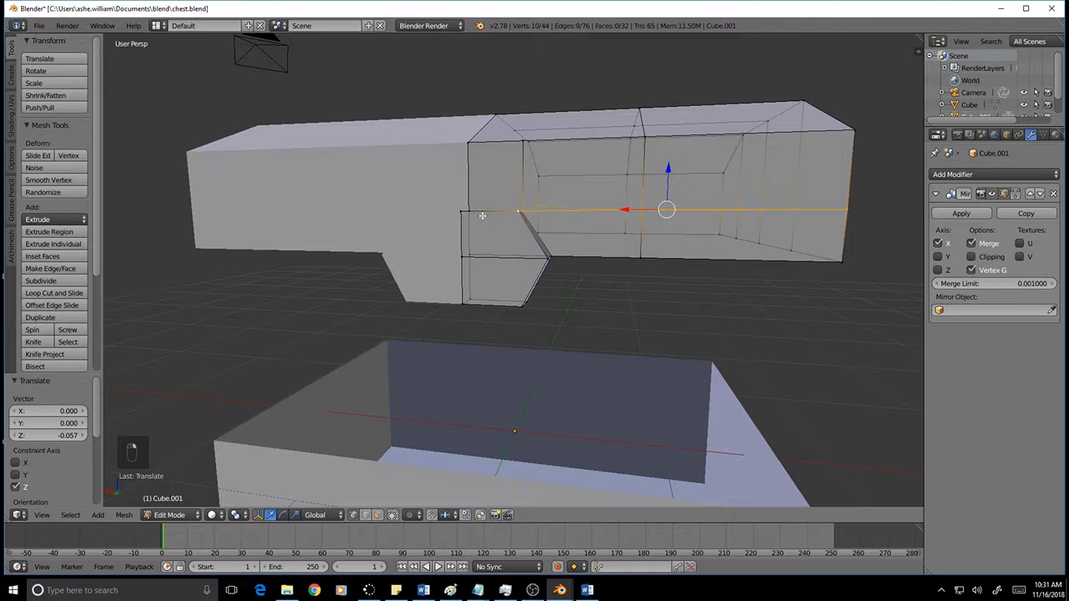
shift+right_click(464, 214)
shift+right_click(469, 212)
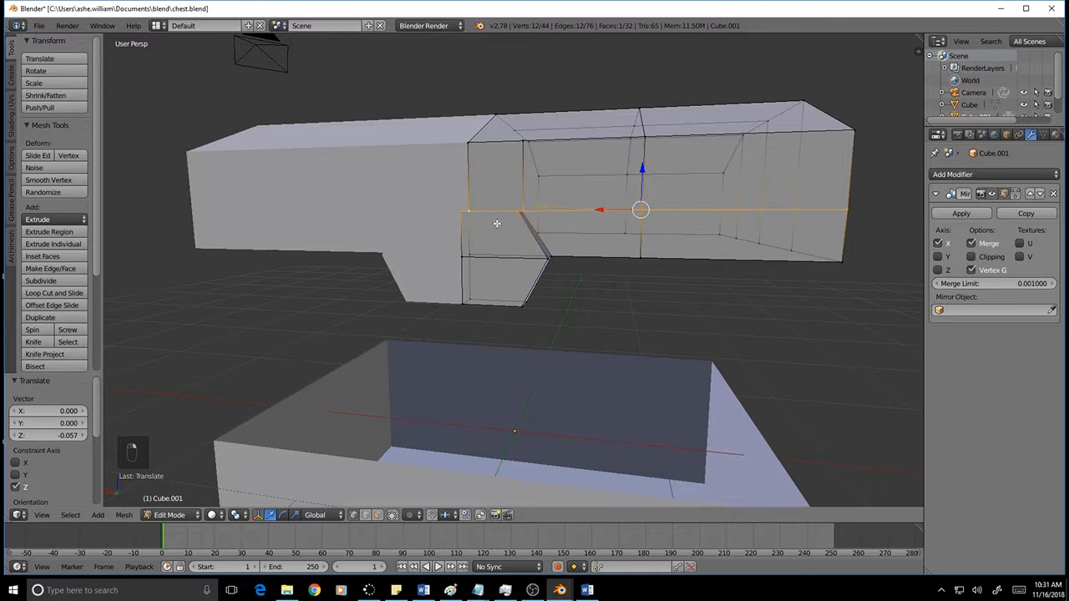
key(s)
key(z)
key(0)
key(Return)
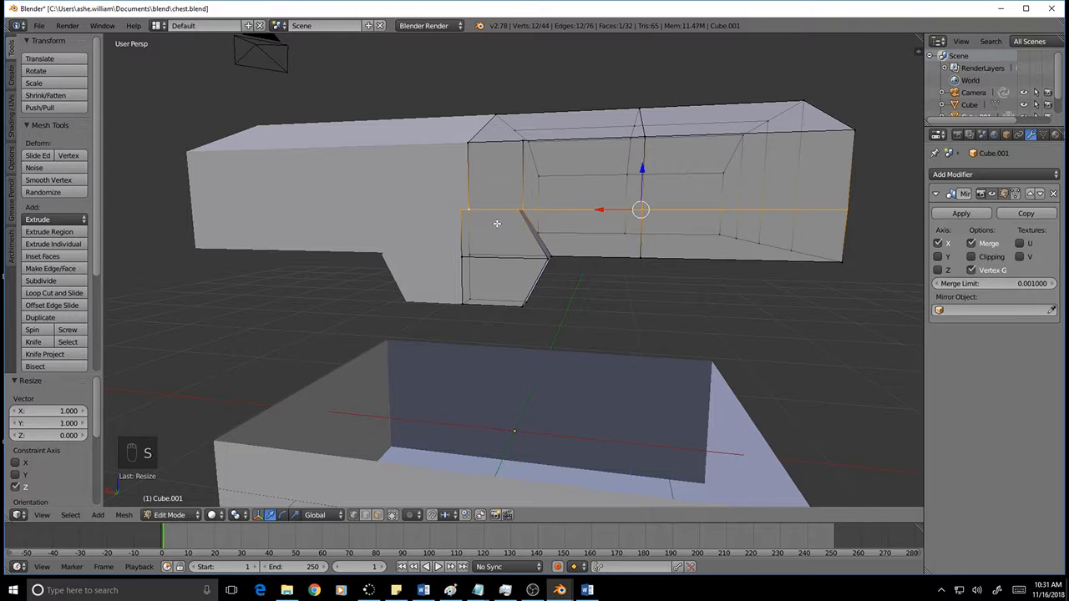
Step: Subdivide each of the two middle edges of the horizontal loop on the lid's end side with one cut
scroll(606, 259, up, 1)
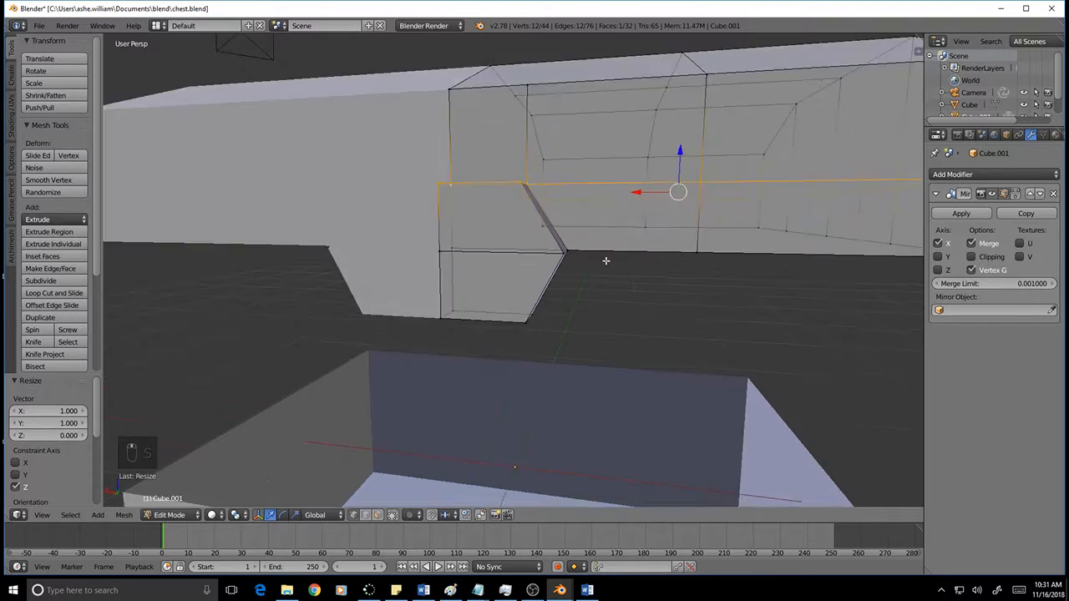
middle_drag(606, 260, 522, 291)
scroll(675, 269, down, 2)
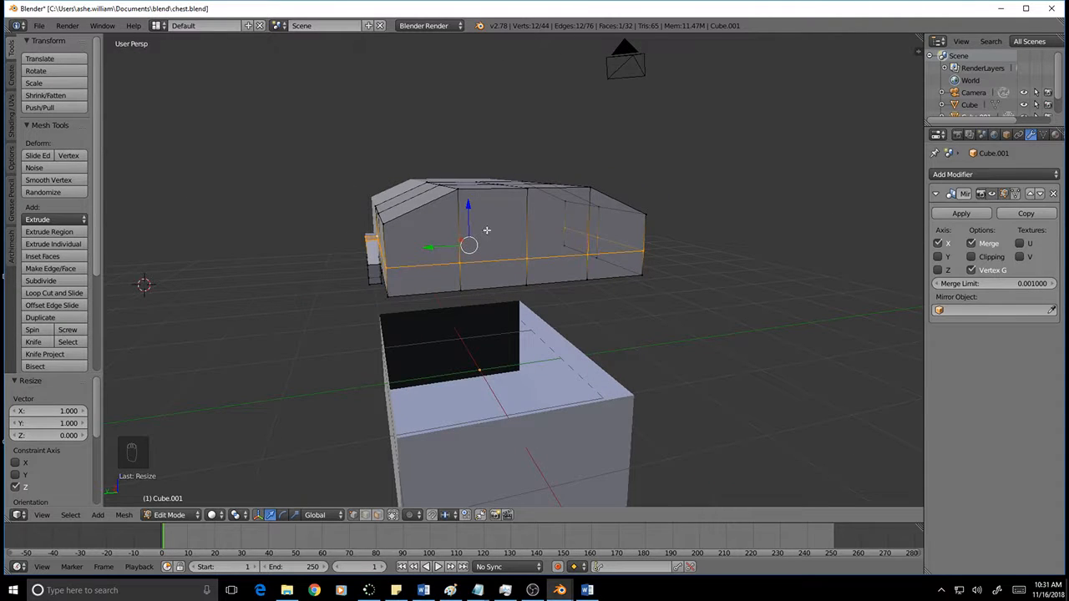
key(a)
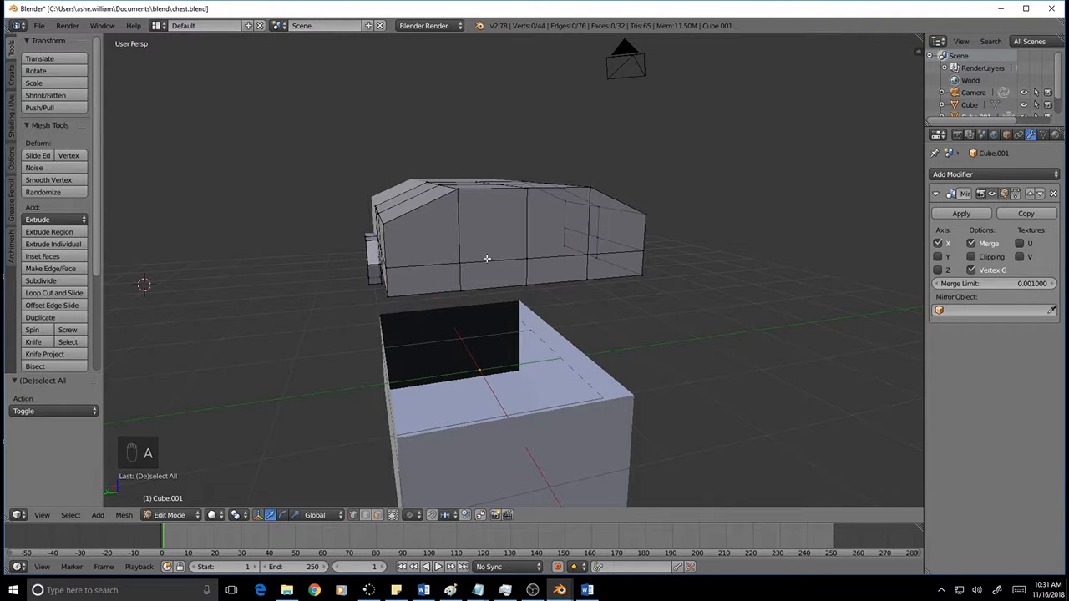
click(373, 516)
right_click(501, 262)
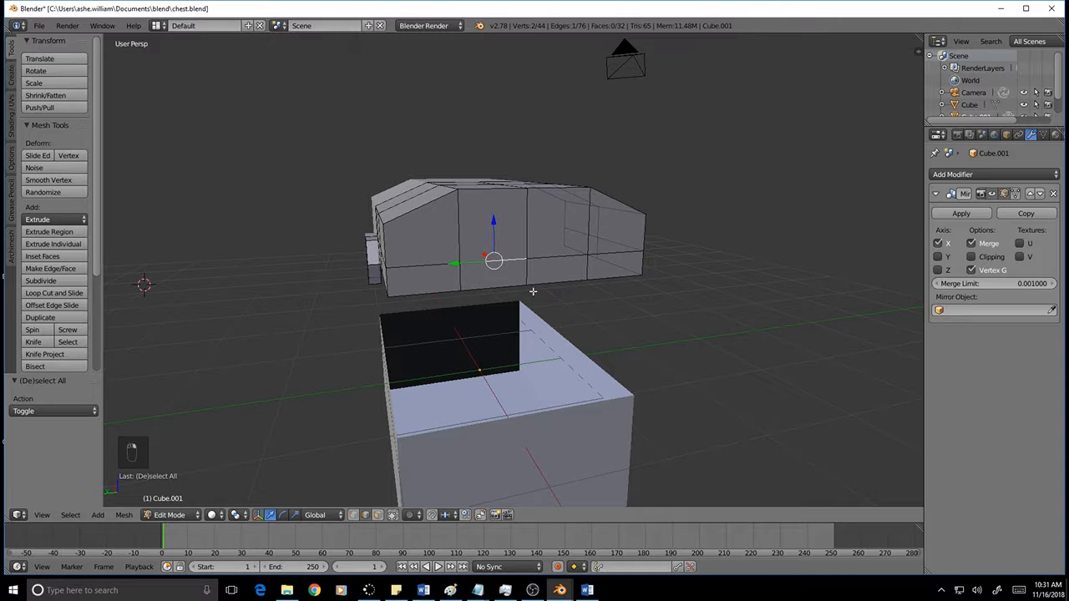
key(w)
click(553, 247)
right_click(553, 260)
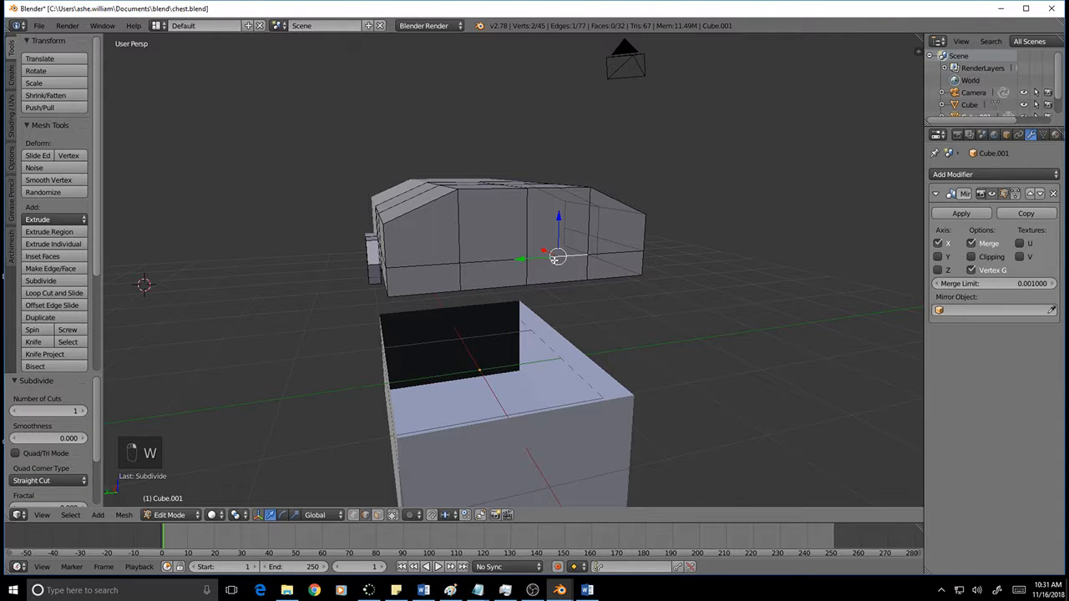
key(w)
click(548, 258)
Step: Subdivide each of the two middle bottom-rim edges on the lid's end side with one cut
right_click(496, 289)
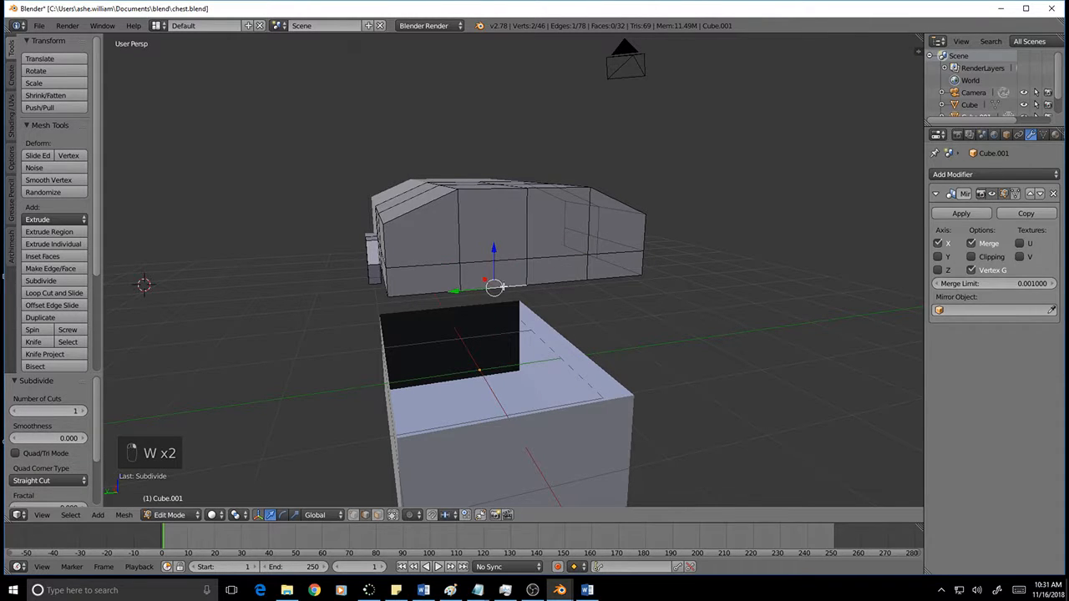
key(w)
click(512, 294)
right_click(557, 284)
key(w)
click(559, 287)
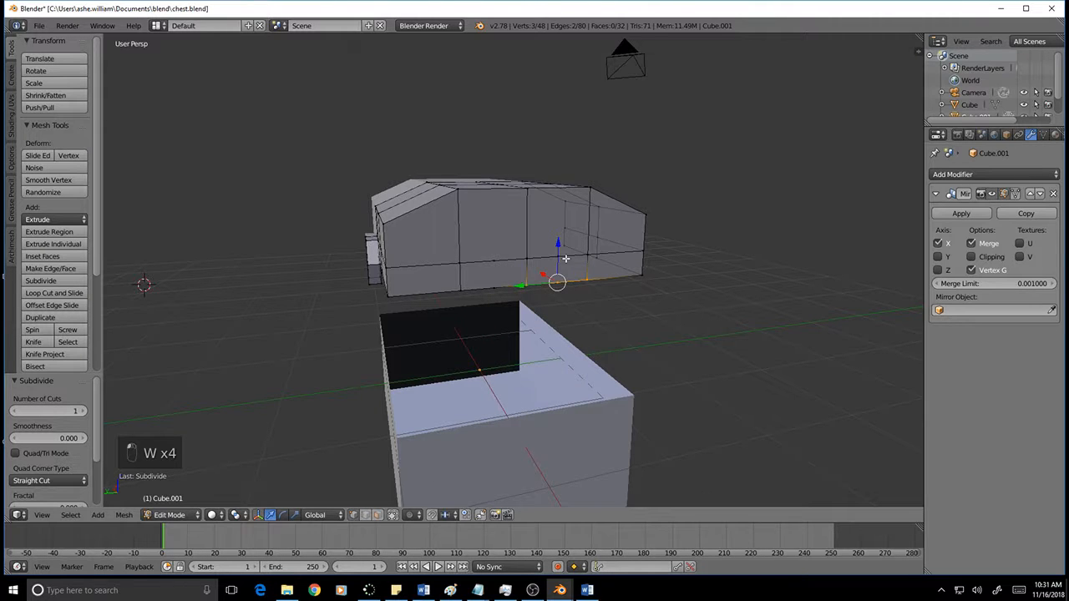
Step: Knife-cut two vertical edges on the lid's end side, joining each new loop midpoint to the rim midpoint below it
right_click(494, 262)
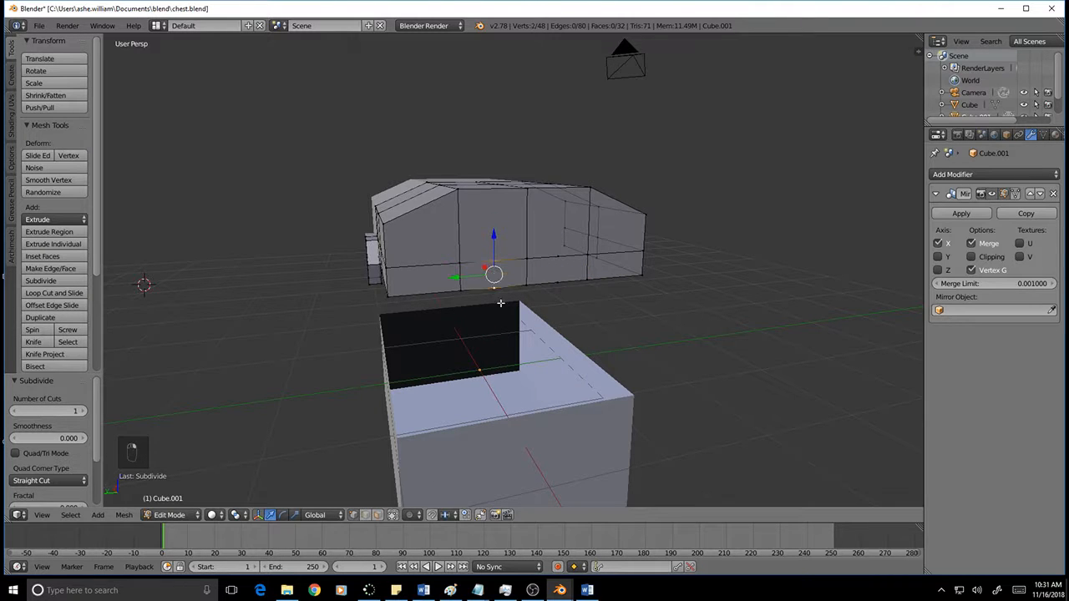
key(a)
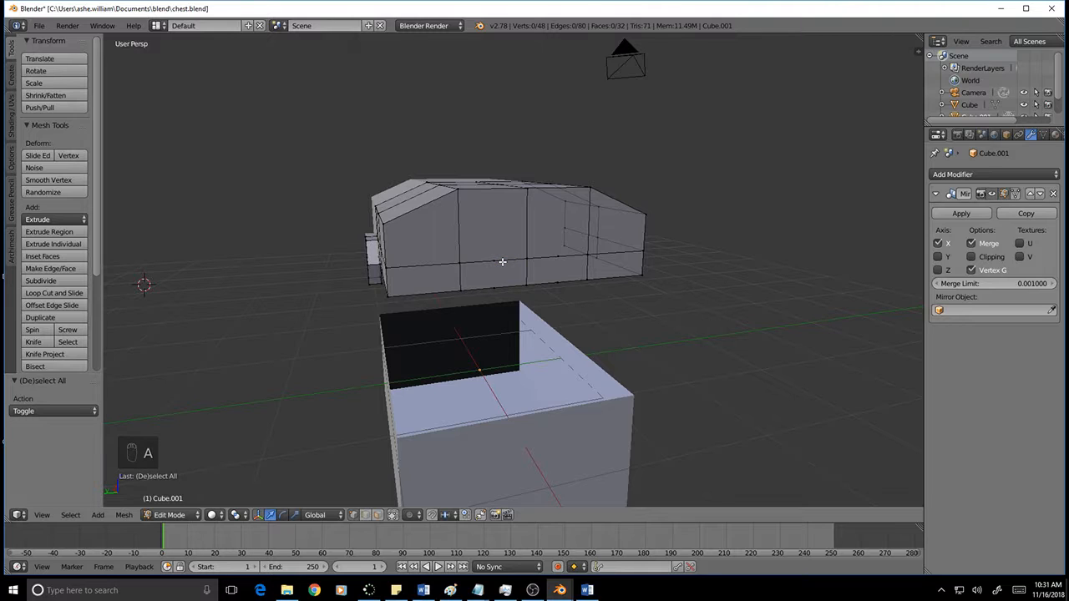
key(k)
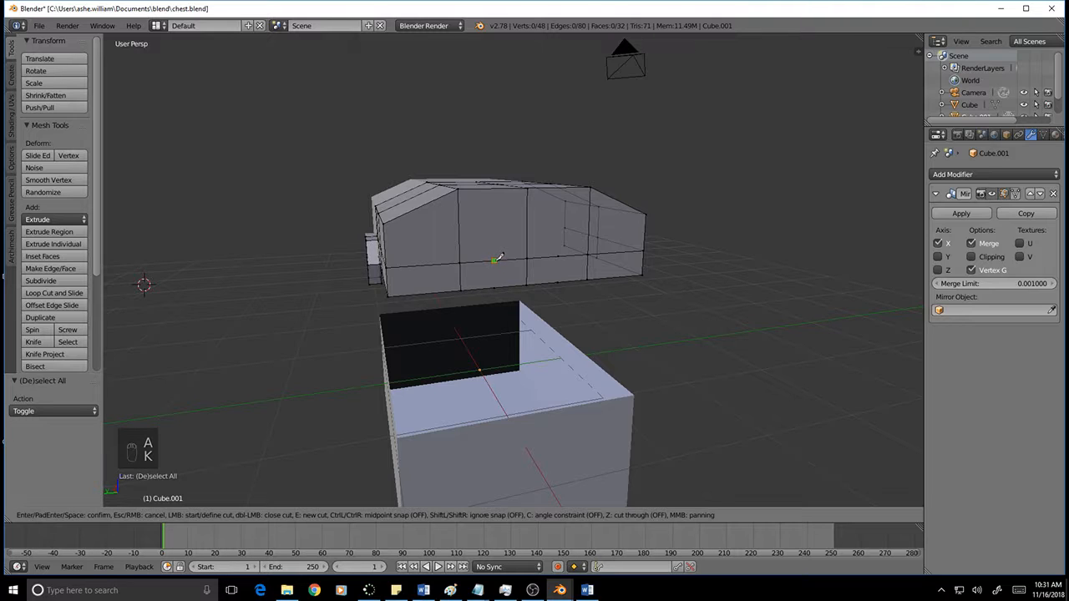
click(494, 261)
click(495, 286)
key(Return)
key(k)
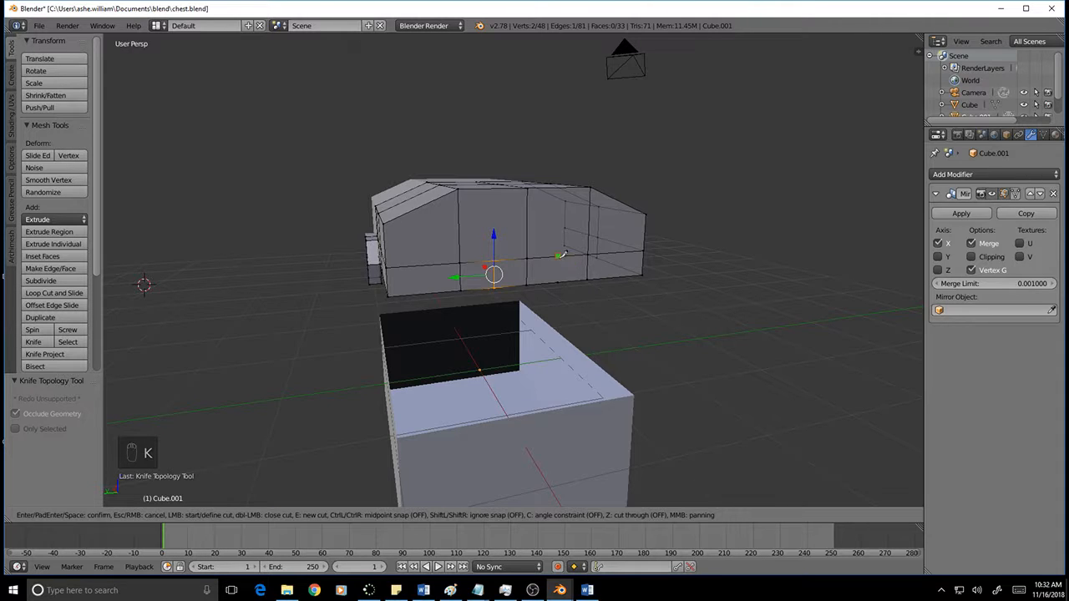
click(560, 261)
click(560, 281)
key(Return)
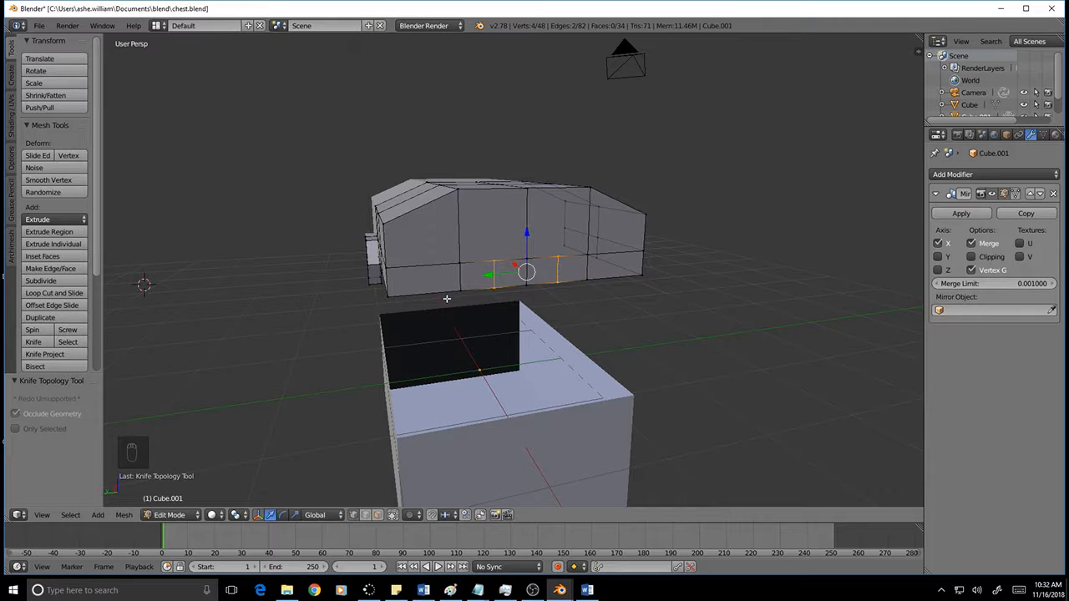
Step: Select the two outer faces of the four small middle faces on the lid's end side and extrude them outward about 0.08
middle_drag(446, 298, 500, 398)
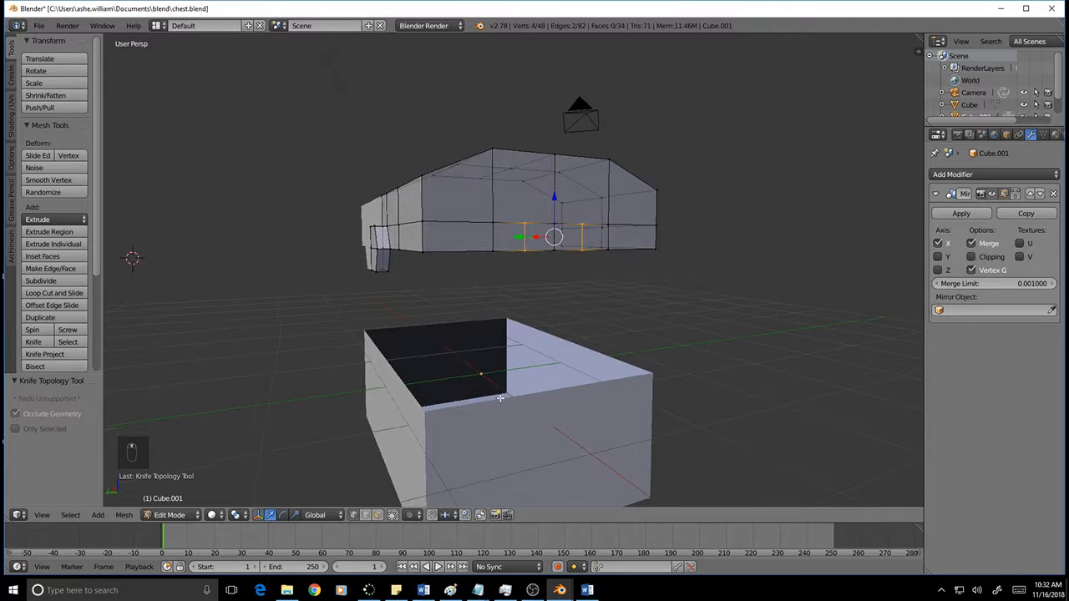
click(377, 515)
right_click(522, 244)
shift+right_click(592, 240)
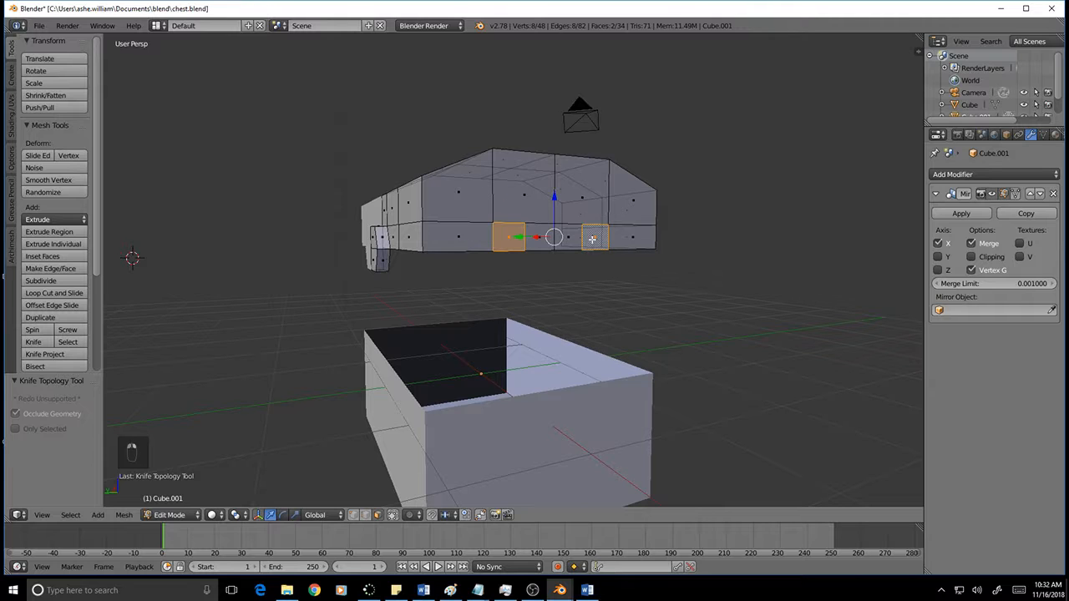
middle_drag(598, 316, 633, 330)
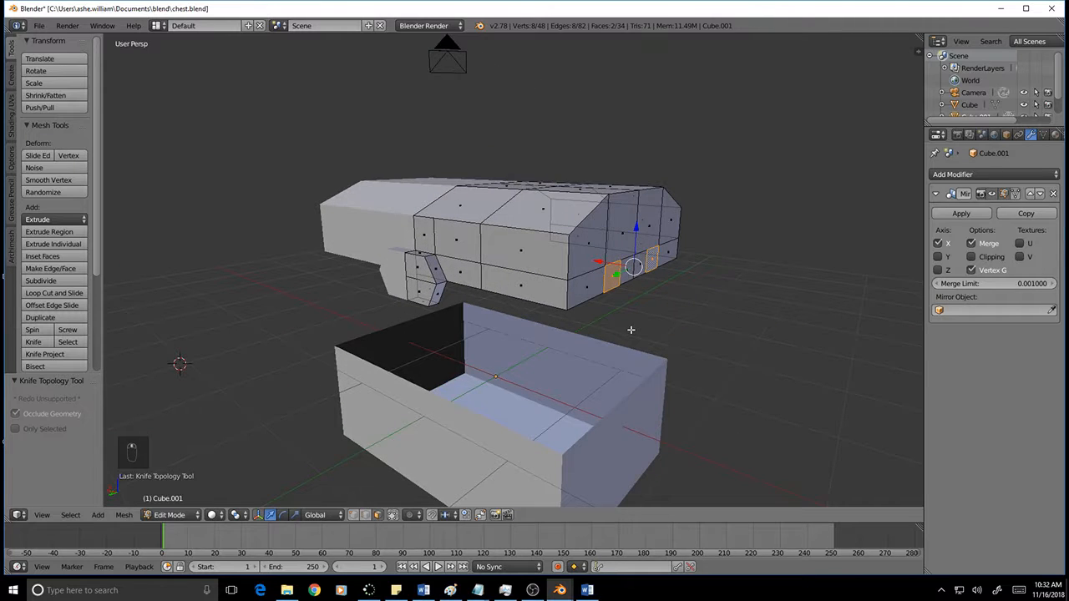
key(e)
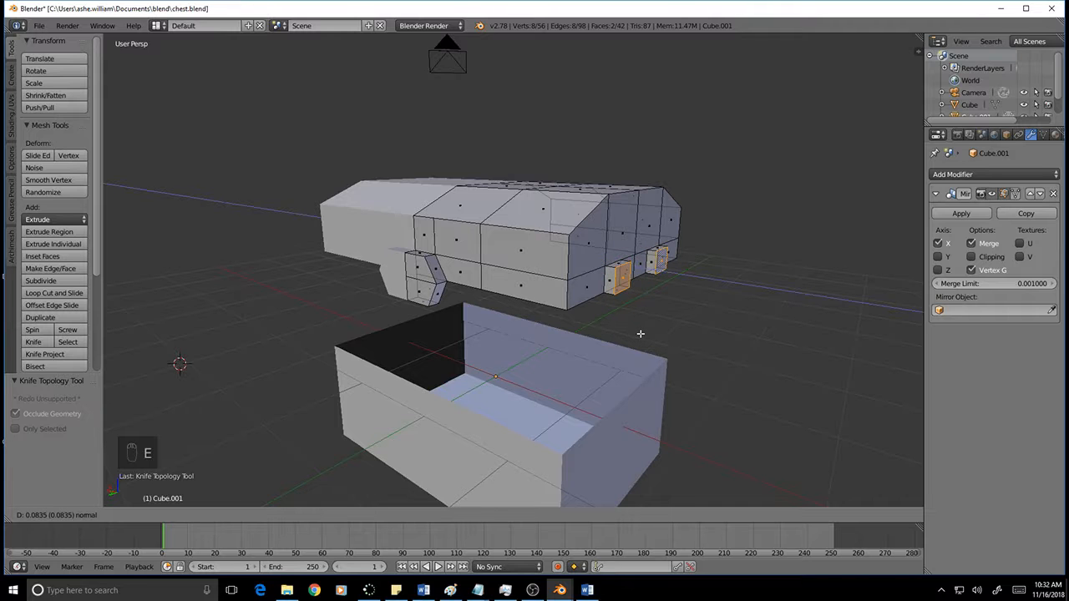
click(641, 334)
Step: Select the end faces of both stubs, switch to the top orthographic view and extrude them outward by 0.173
middle_drag(717, 363, 498, 223)
key(a)
right_click(479, 214)
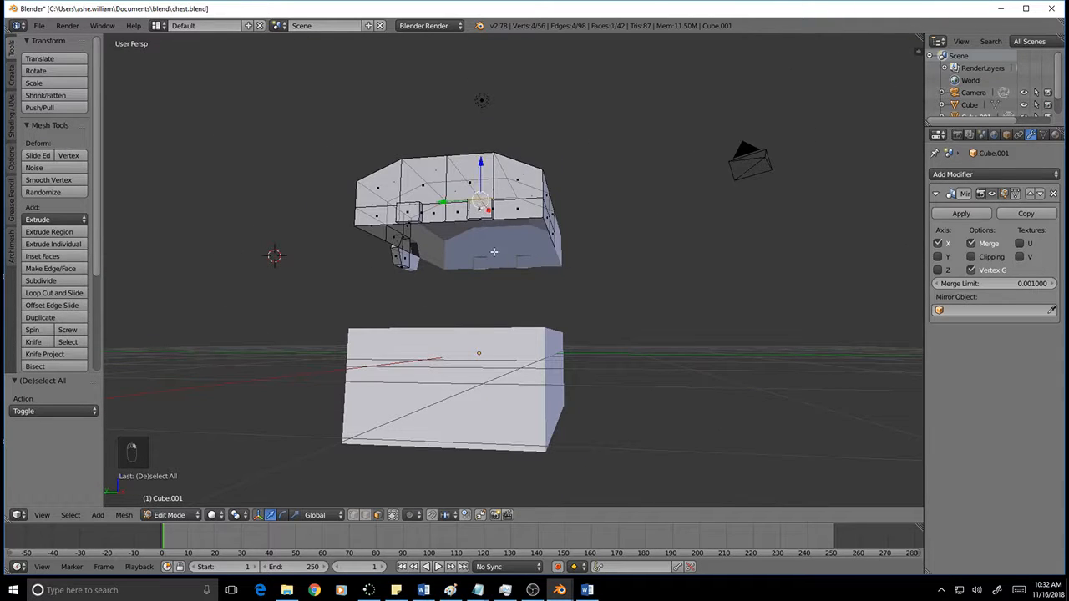
middle_drag(468, 286, 506, 356)
shift+right_click(485, 374)
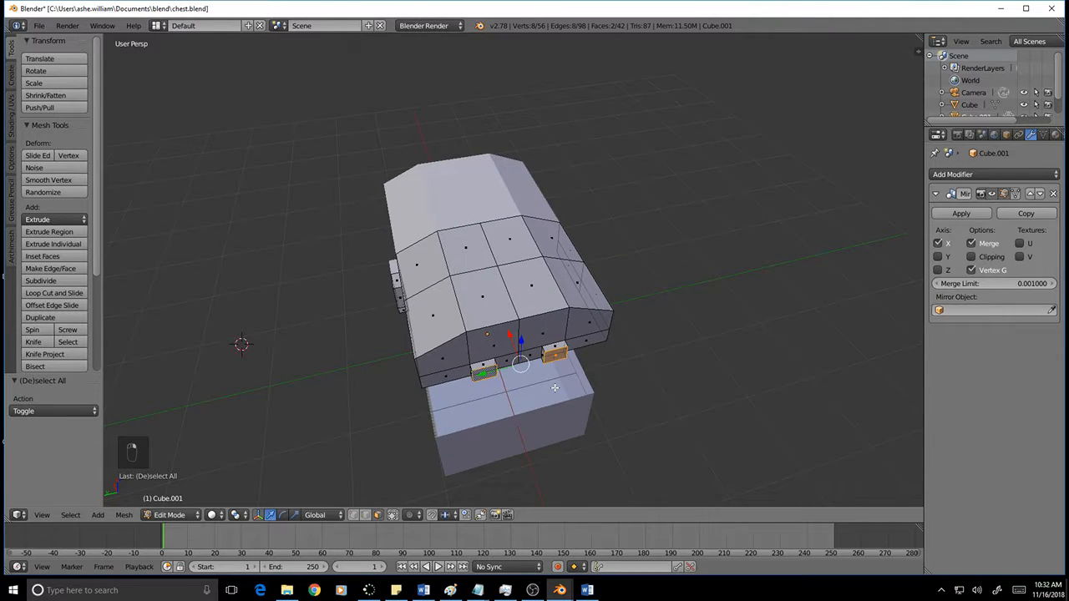
middle_drag(555, 387, 625, 414)
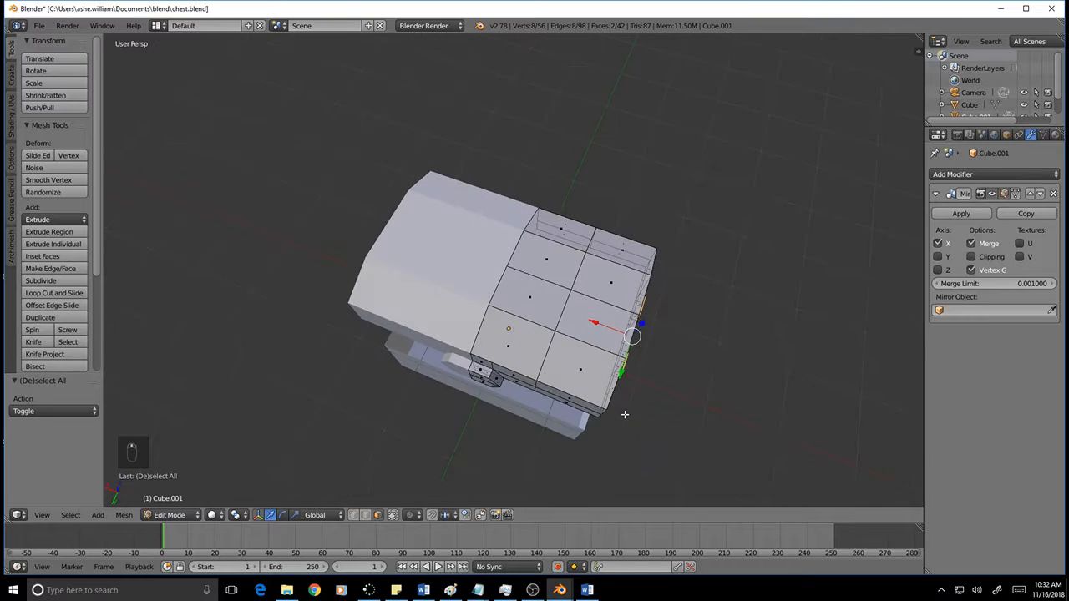
key(KP_7)
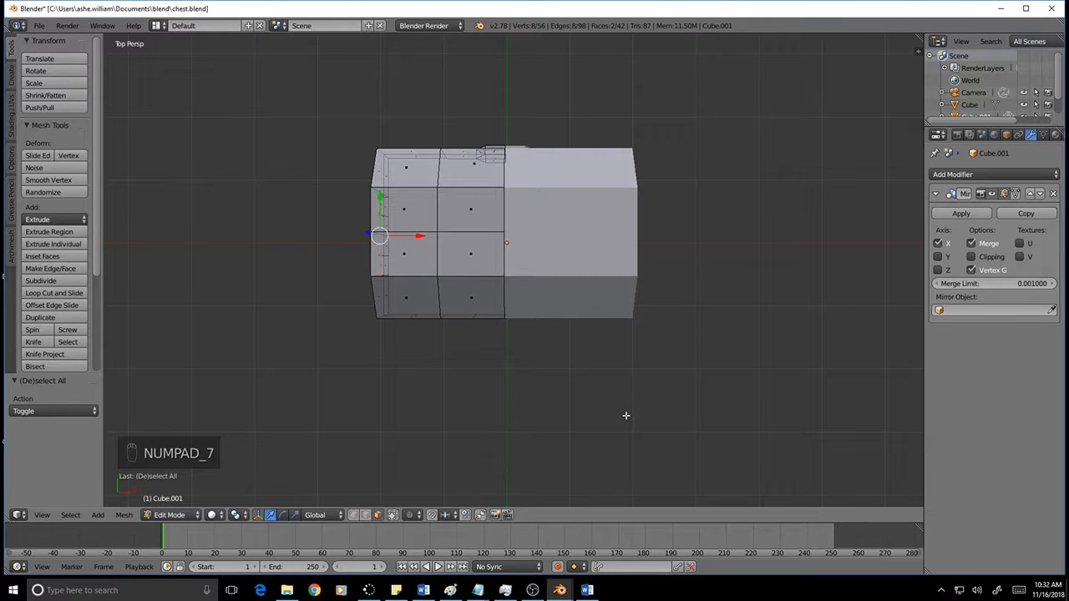
key(KP_5)
scroll(478, 350, up, 6)
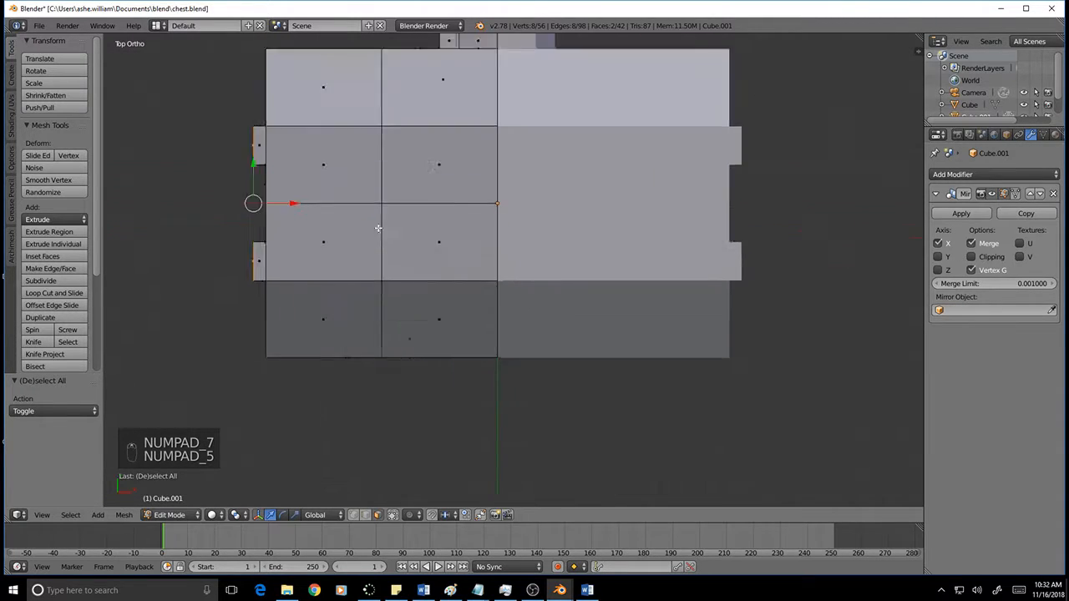
shift+middle_drag(787, 326, 791, 328)
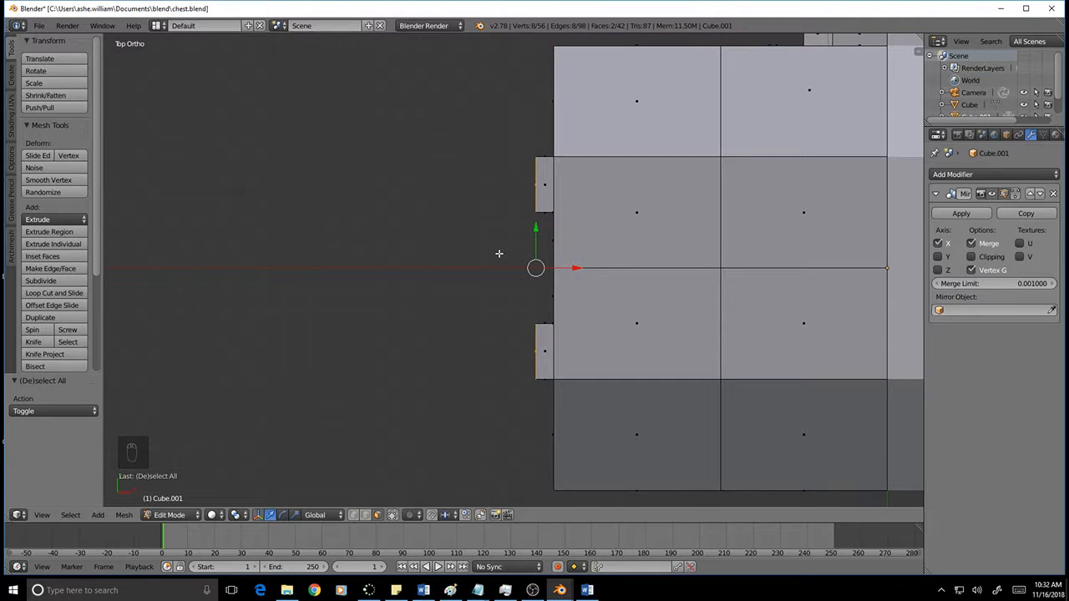
key(e)
click(459, 262)
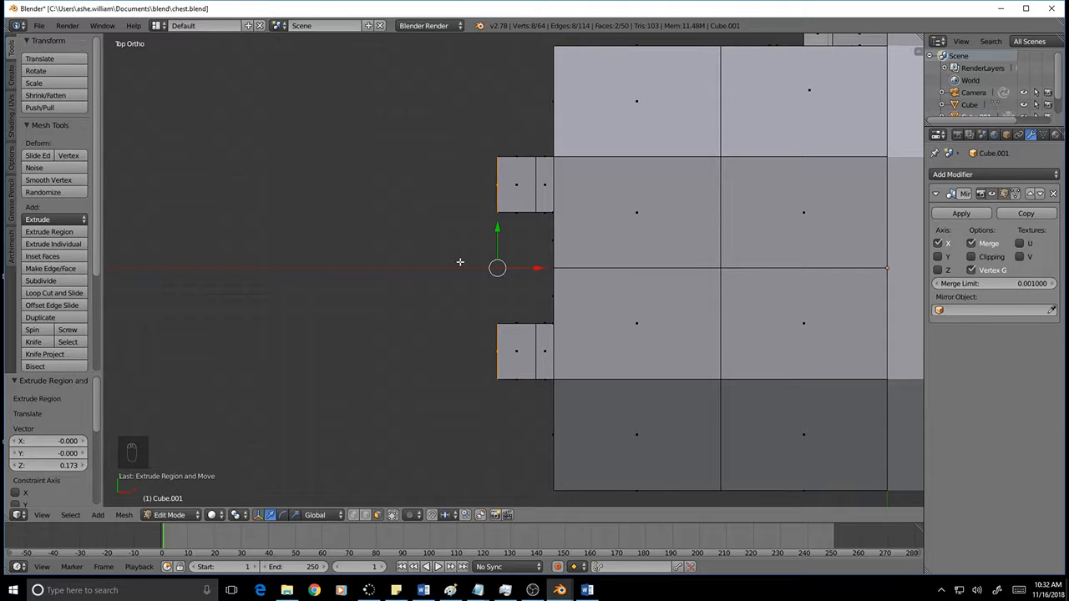
key(a)
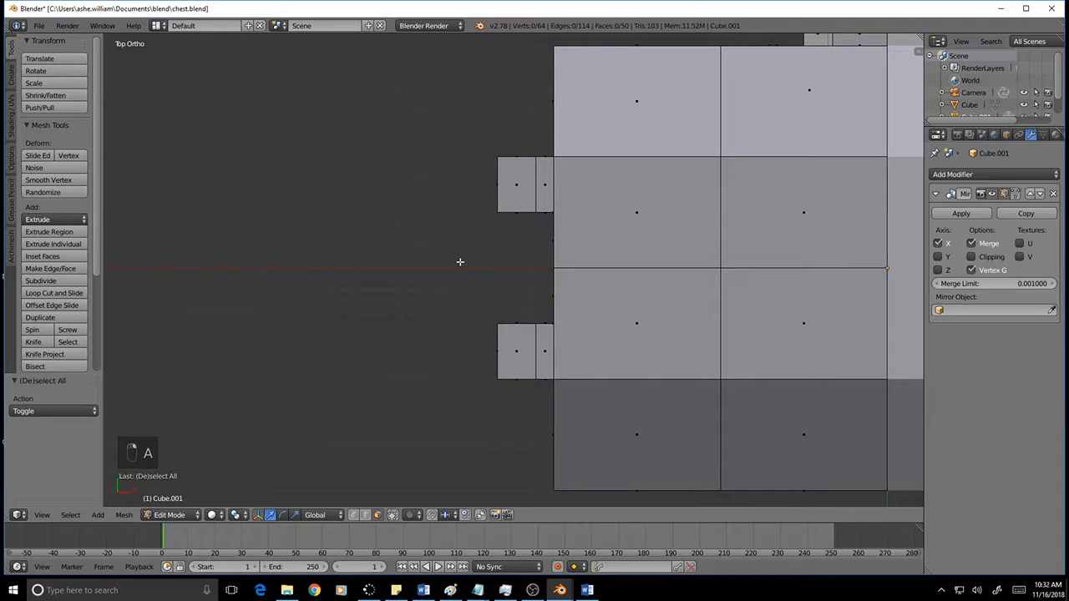
key(c)
drag(495, 173, 499, 219)
right_click(497, 221)
key(a)
Step: Select the four outer end vertices of the stub nearer the latch and rotate them 32.735° about Z
click(354, 515)
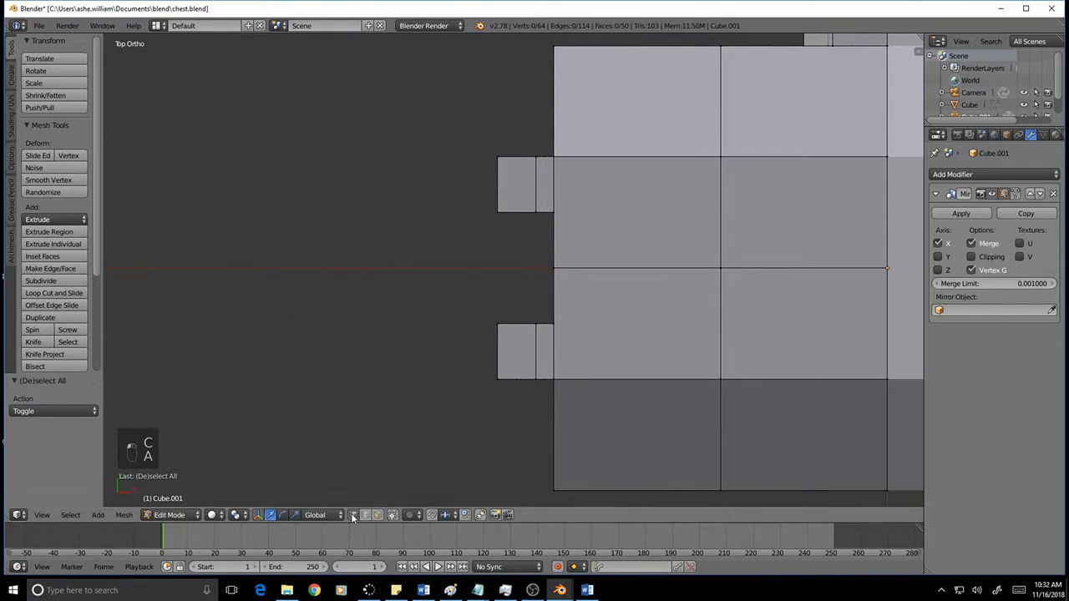
key(c)
drag(484, 160, 498, 229)
right_click(482, 258)
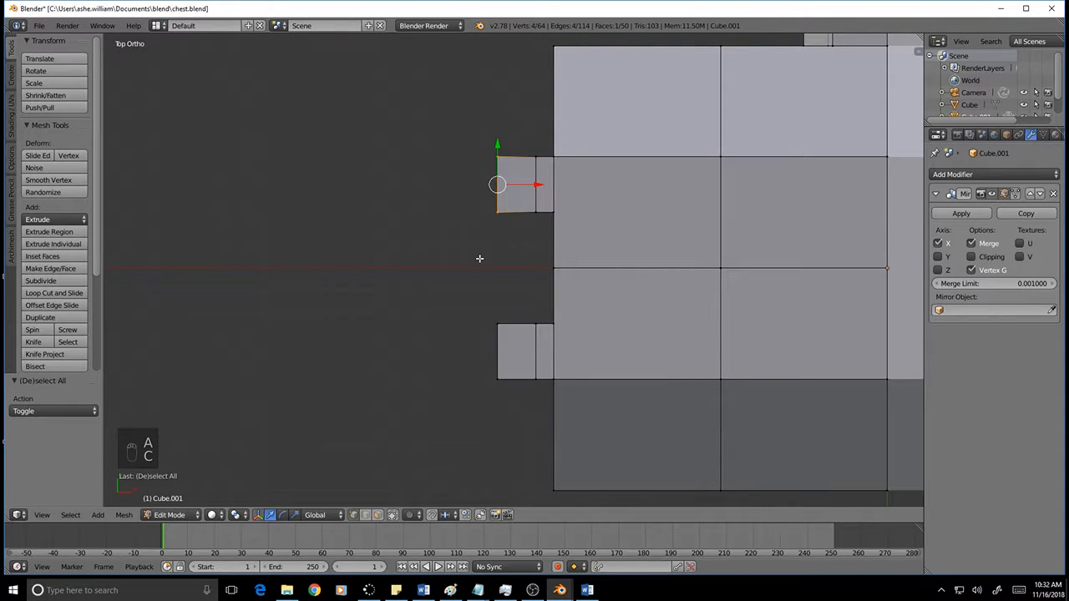
key(r)
key(z)
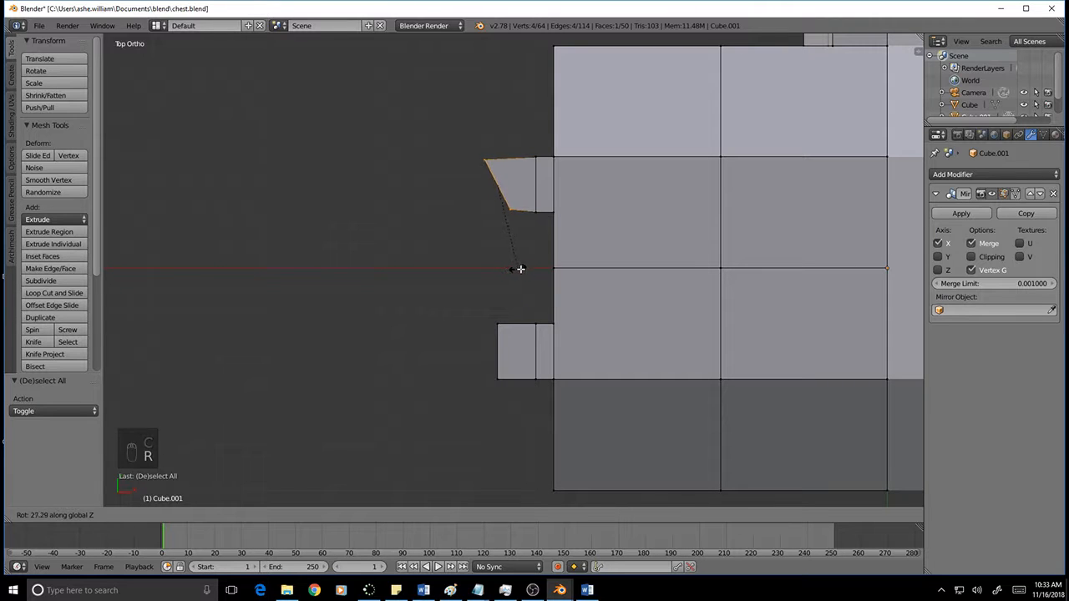
click(527, 273)
Step: Move the rotated end of the stub -0.050 along Y, towards the other stub
key(g)
key(y)
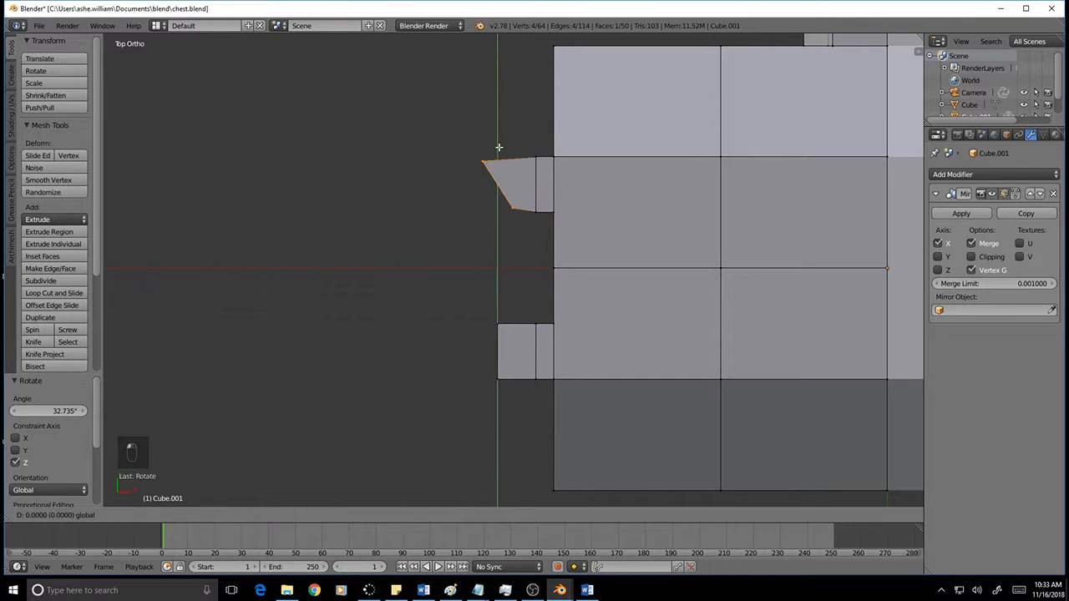
drag(497, 159, 497, 158)
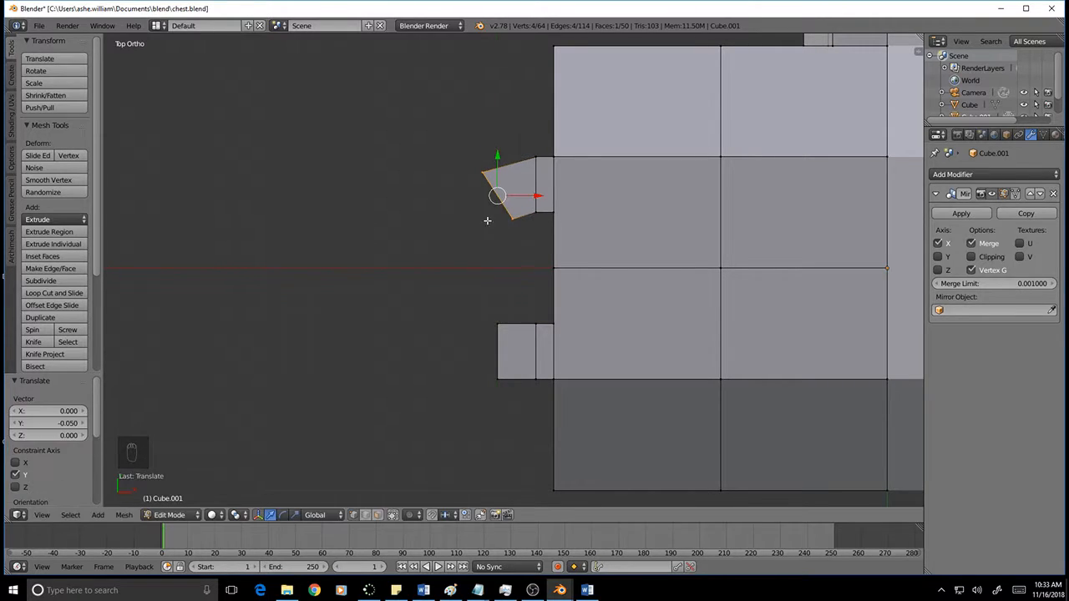
key(a)
key(c)
drag(489, 329, 500, 394)
right_click(502, 426)
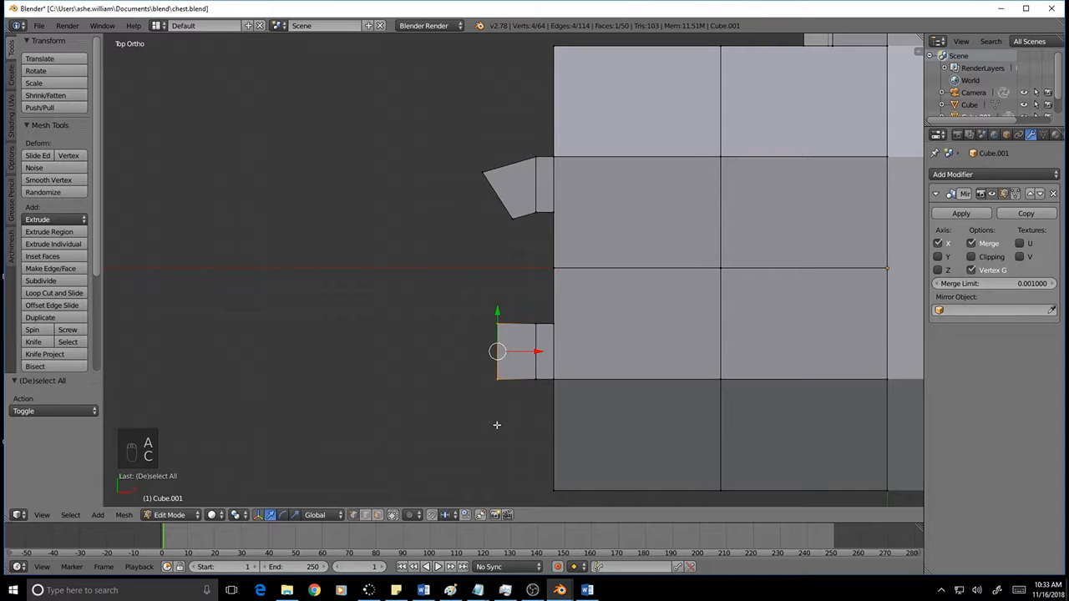
Step: Undo the Y move and the rotation of the stub end nearer the latch
key(ctrl+z)
key(ctrl+z)
key(ctrl+z)
key(ctrl+z)
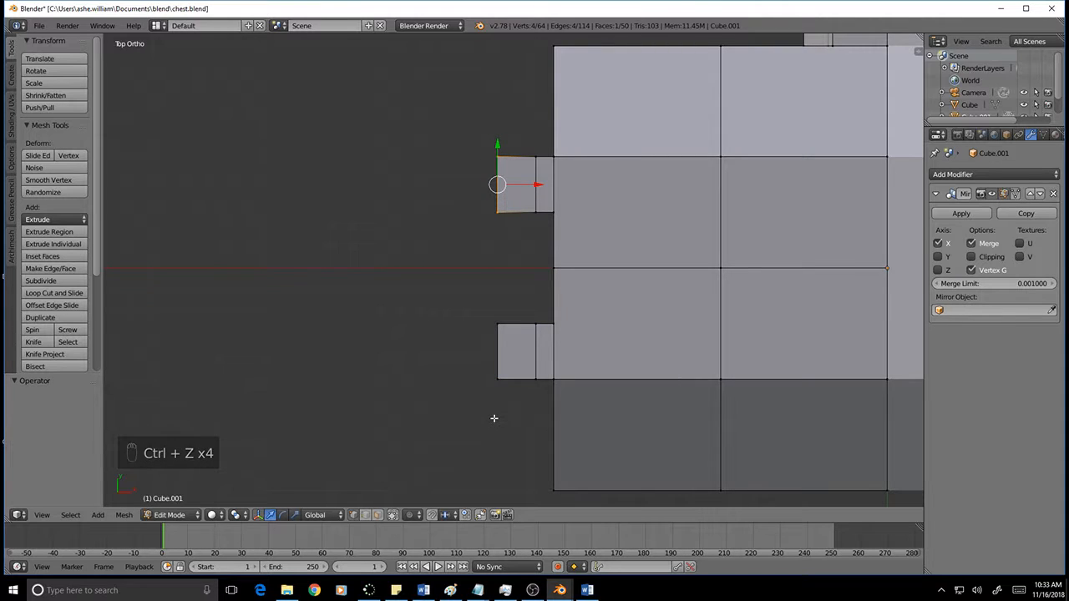
key(r)
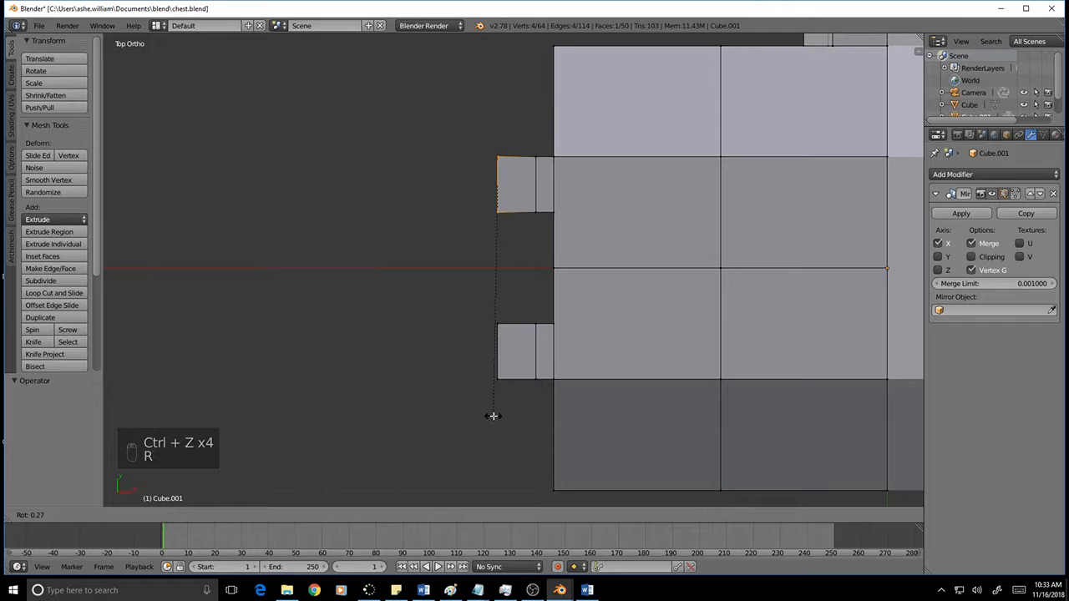
right_click(489, 415)
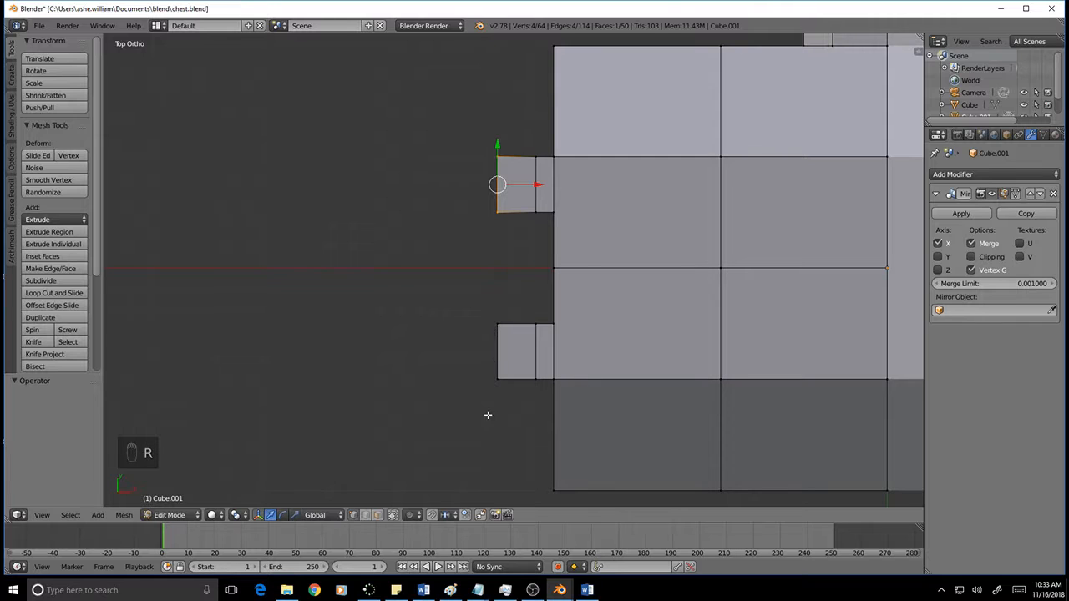
key(minus)
key(4)
key(5)
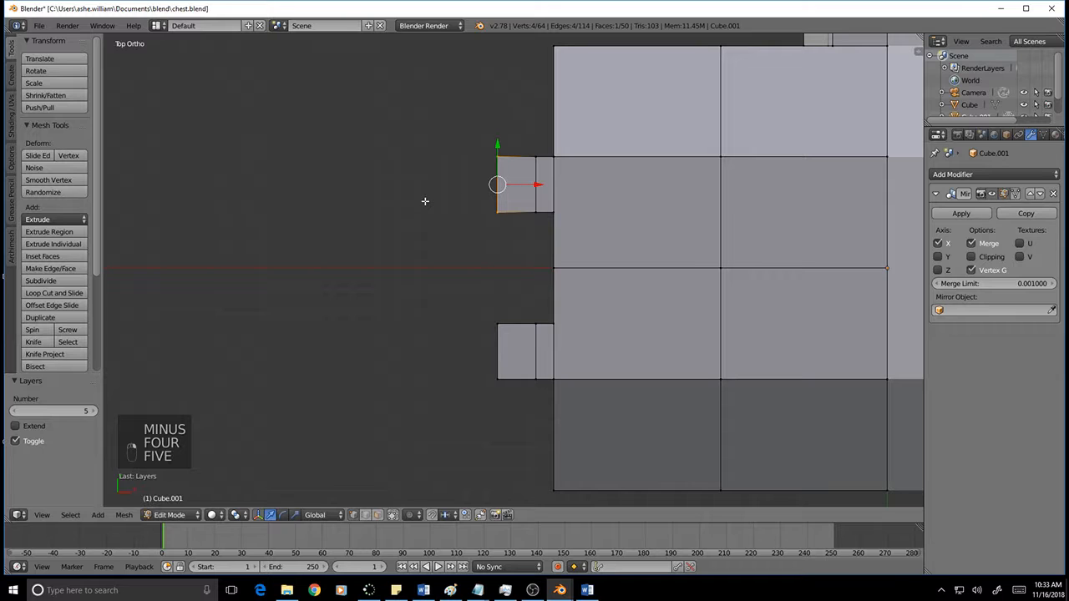
Step: Rotate the end vertices of the stub nearer the latch by -45° and move them slightly along Y towards the other stub
key(r)
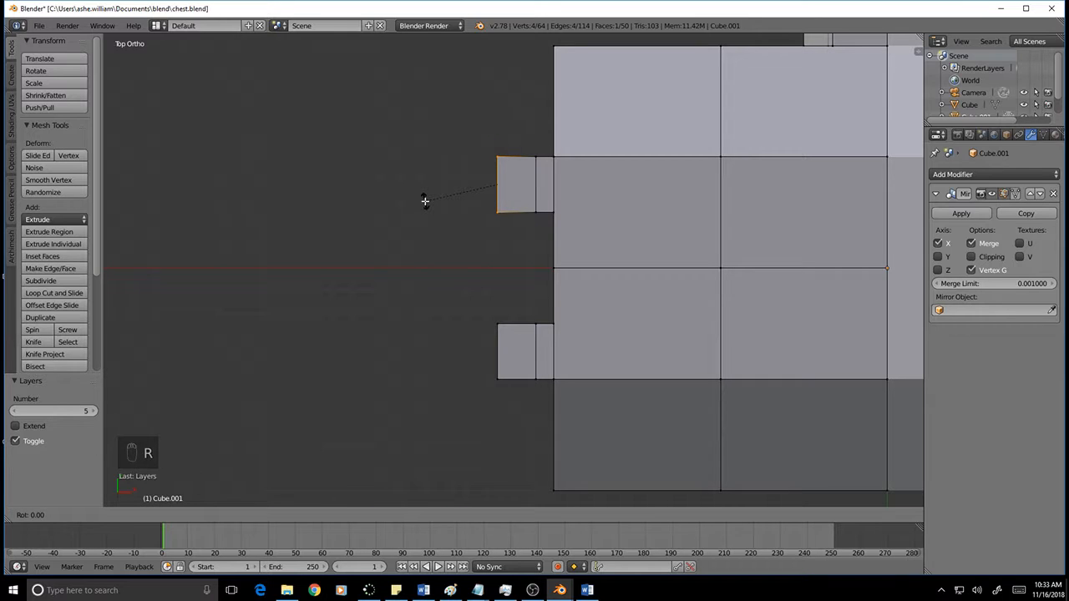
key(minus)
key(4)
key(5)
click(444, 198)
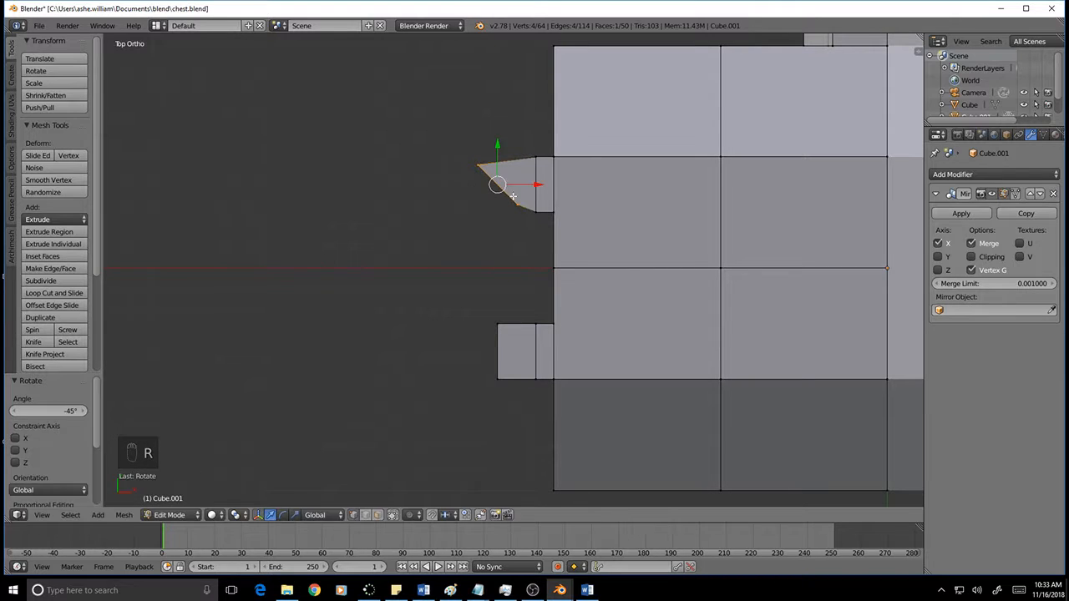
drag(498, 145, 505, 155)
Step: Select the outer end vertices of the stub farther from the latch, rotate them 45° and move them 0.043 along Y
key(a)
key(c)
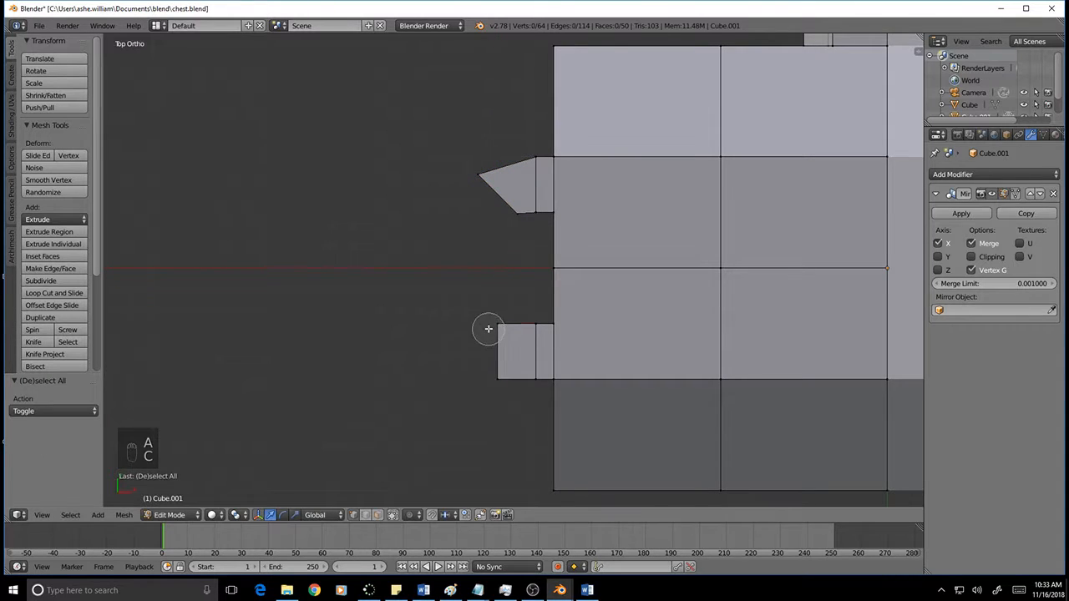
drag(490, 329, 501, 401)
right_click(501, 403)
text(r)
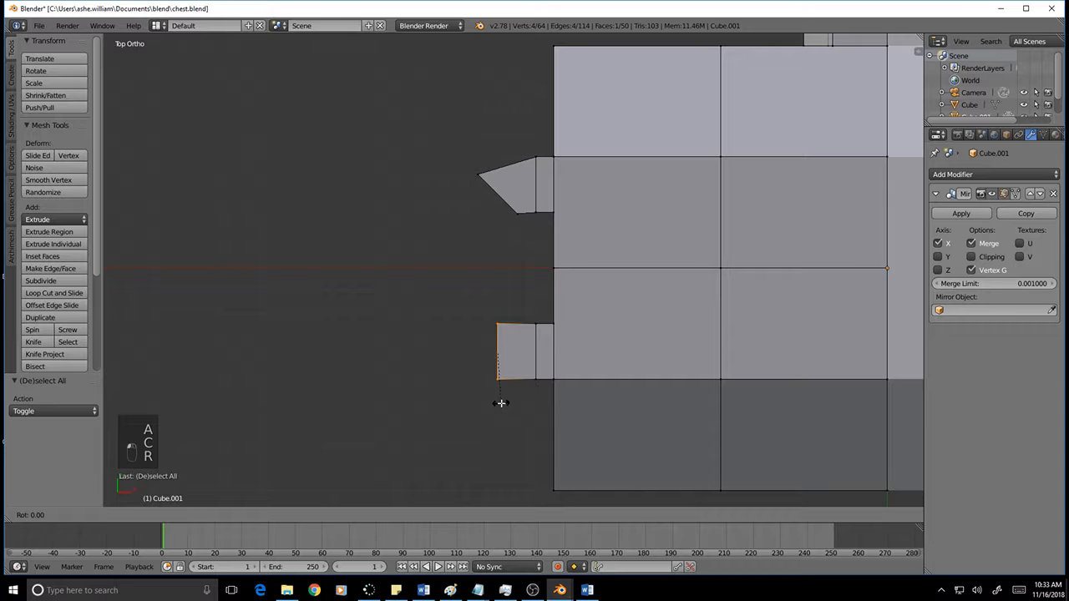
text(45)
key(Return)
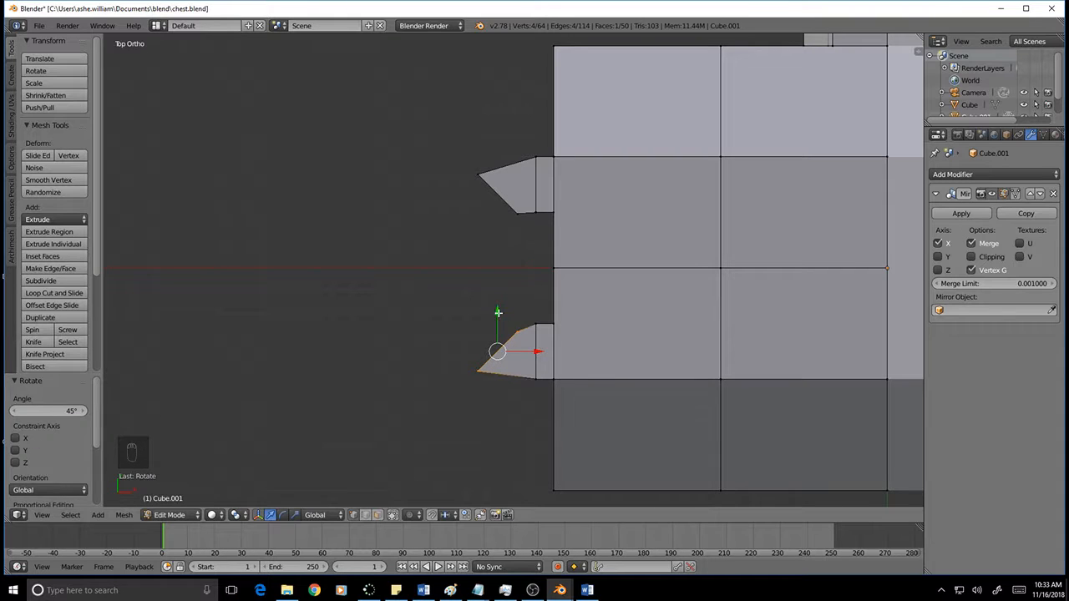
key(g)
key(y)
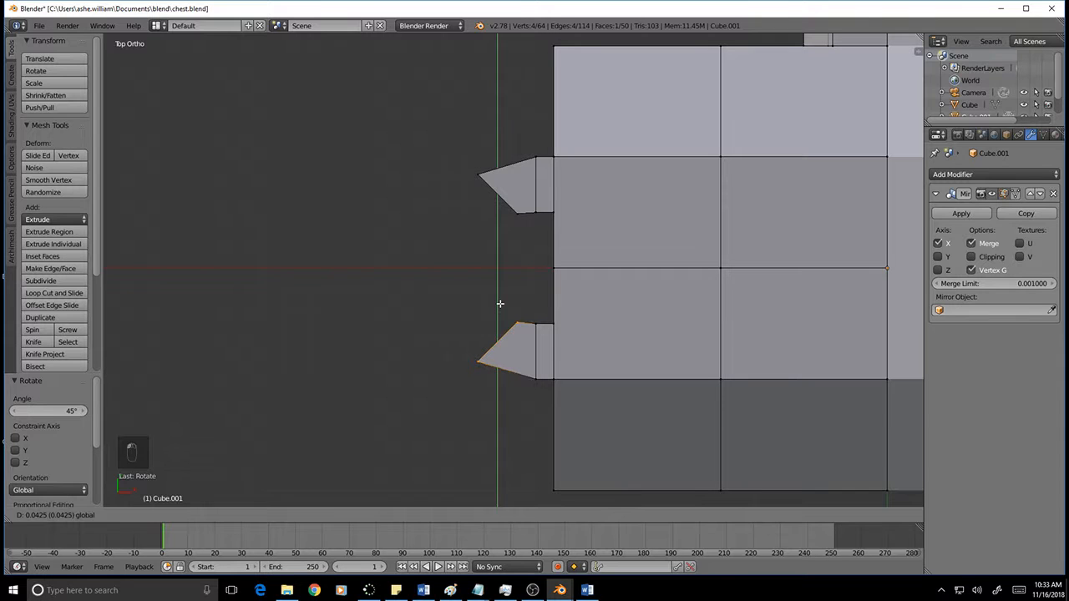
click(499, 303)
Step: Extrude the angled end of this stub outward by 0.223 and rotate the new end 45°
key(e)
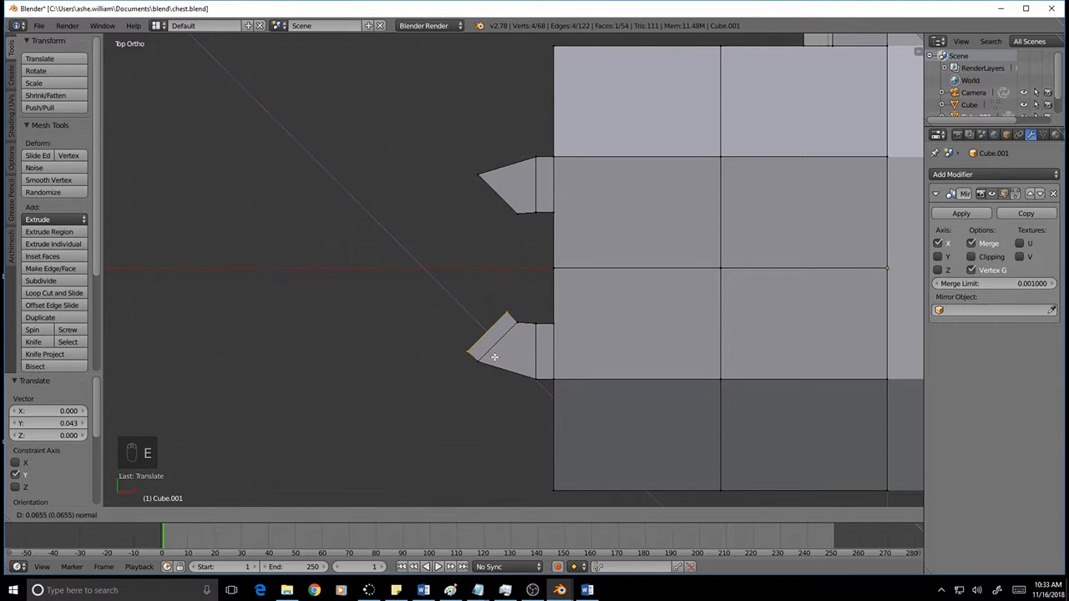
click(470, 331)
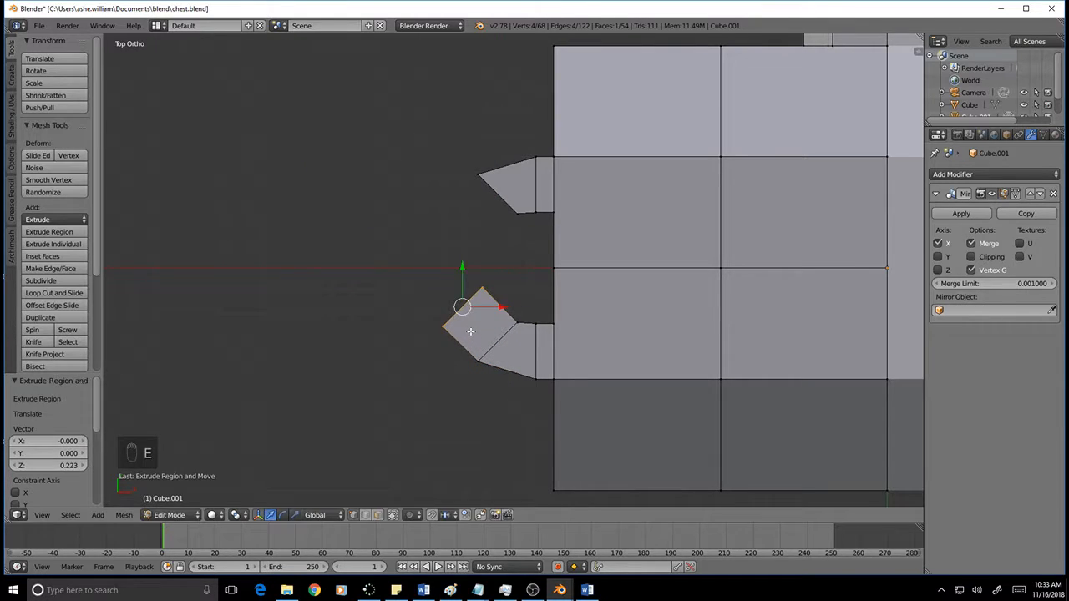
text(r45)
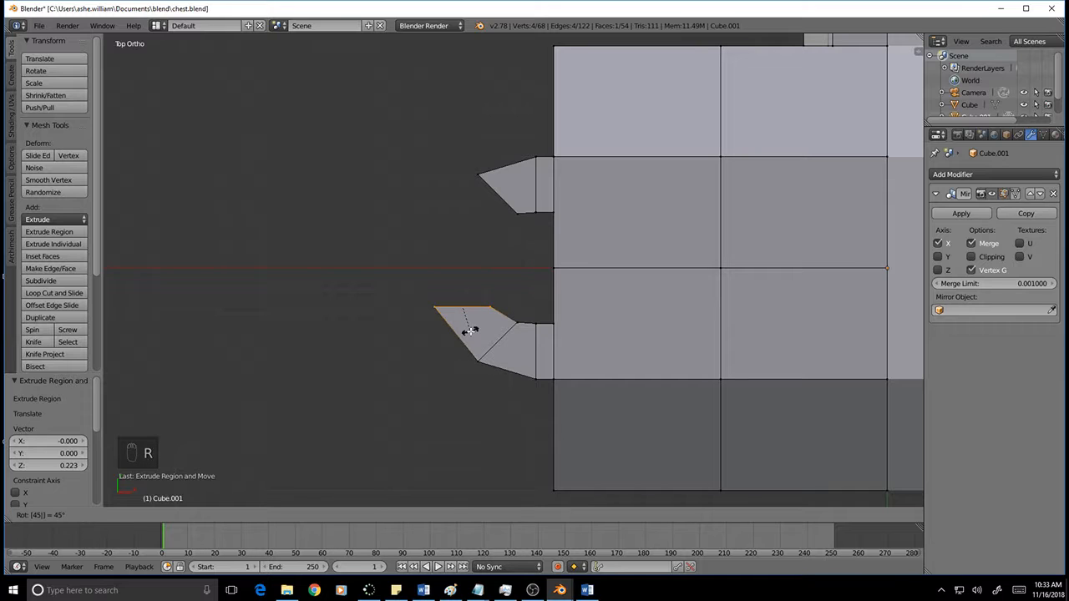
key(Return)
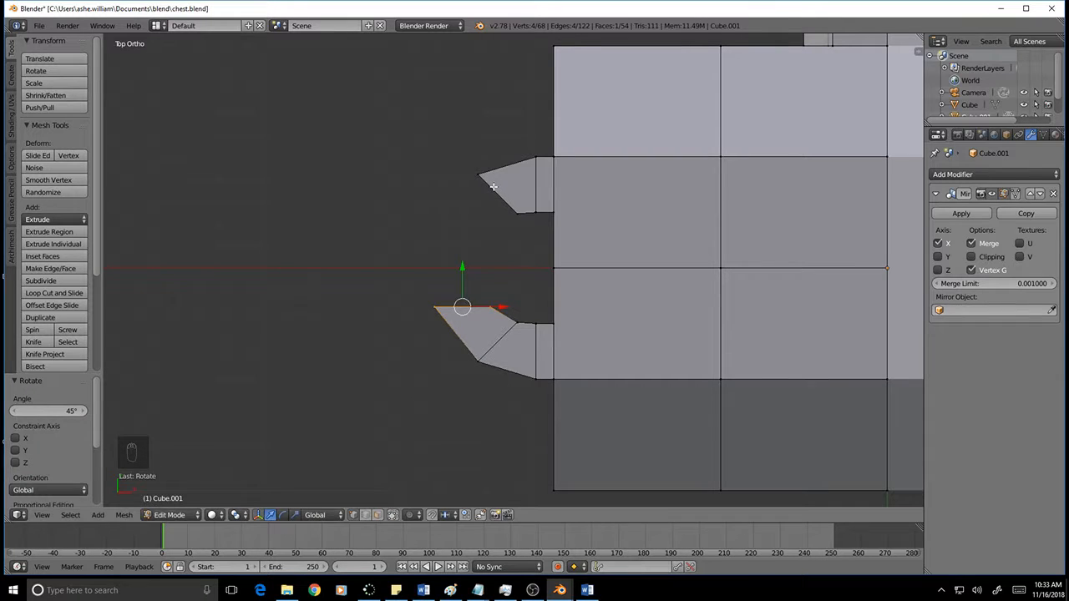
Step: Select the angled end of the stub nearer the latch, extrude it by 0.209 and rotate the new end -45°
key(a)
key(c)
drag(470, 172, 524, 227)
key(a)
key(c)
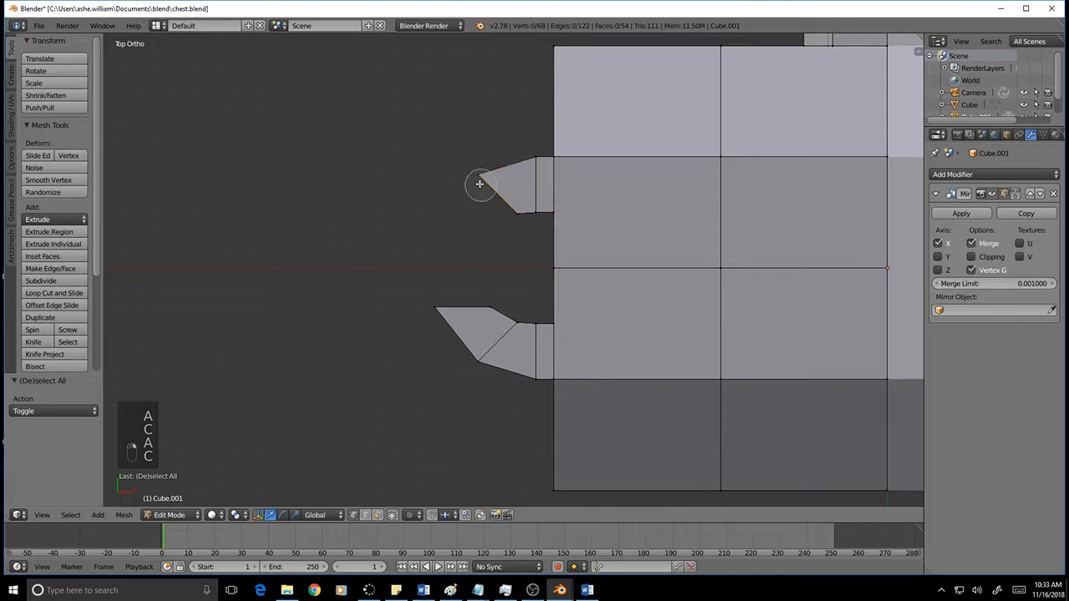
drag(479, 184, 506, 208)
right_click(496, 245)
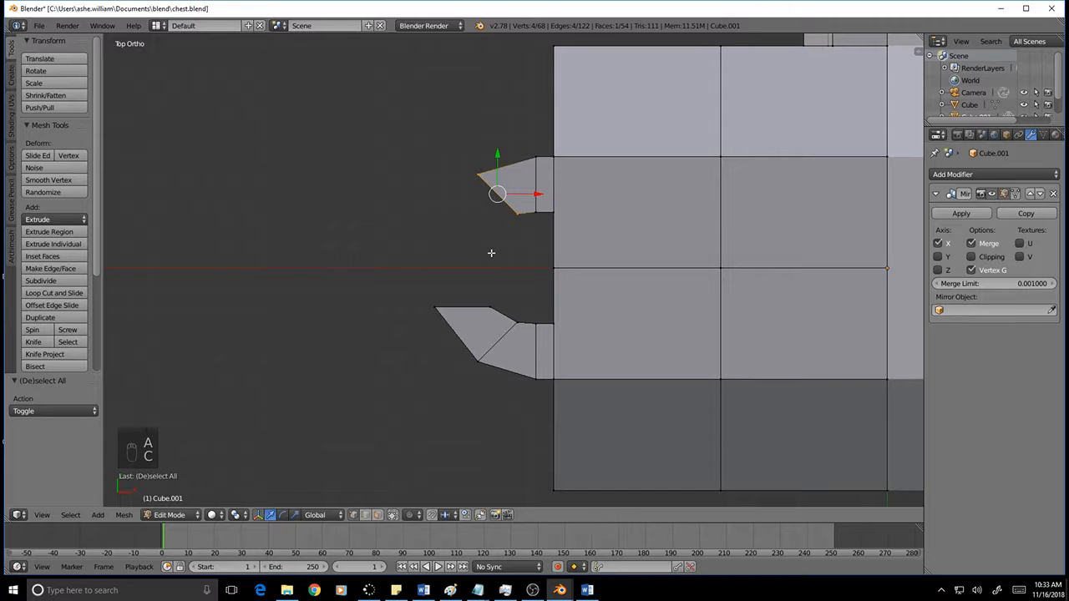
key(e)
click(450, 278)
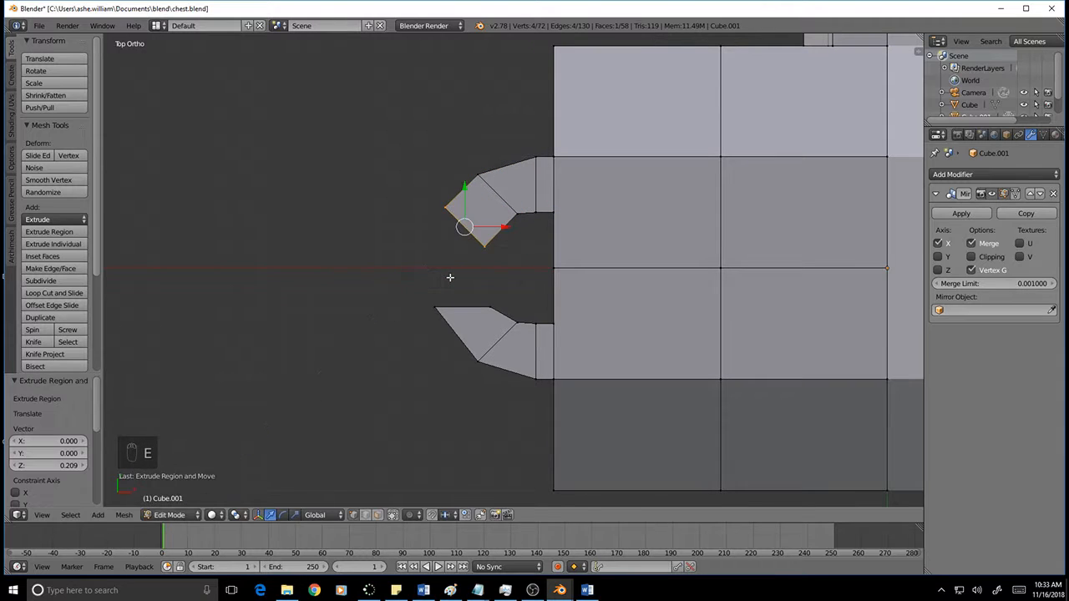
key(r)
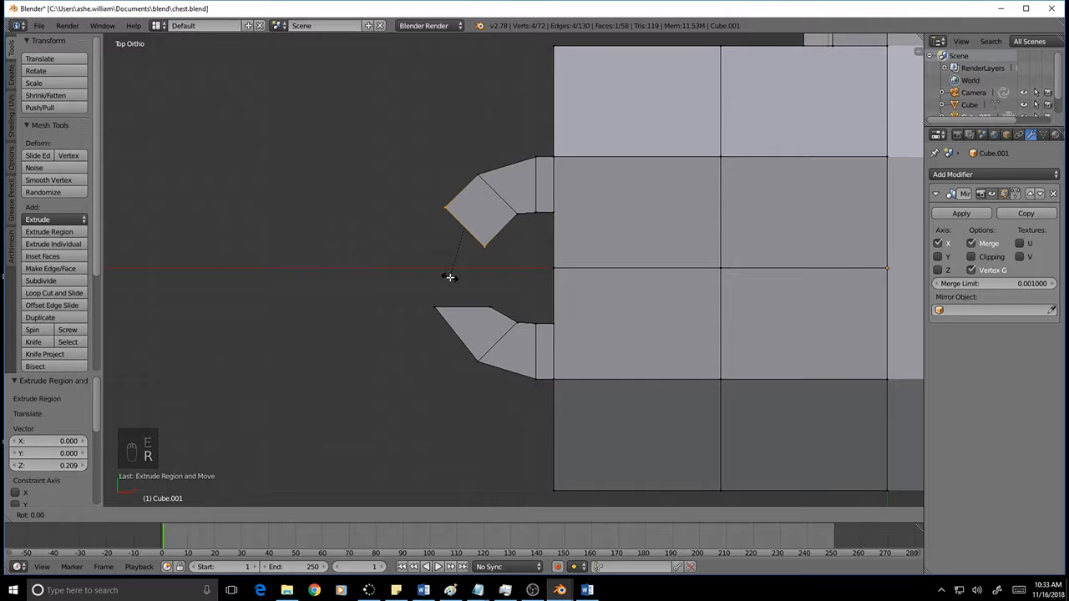
text(-45)
key(Return)
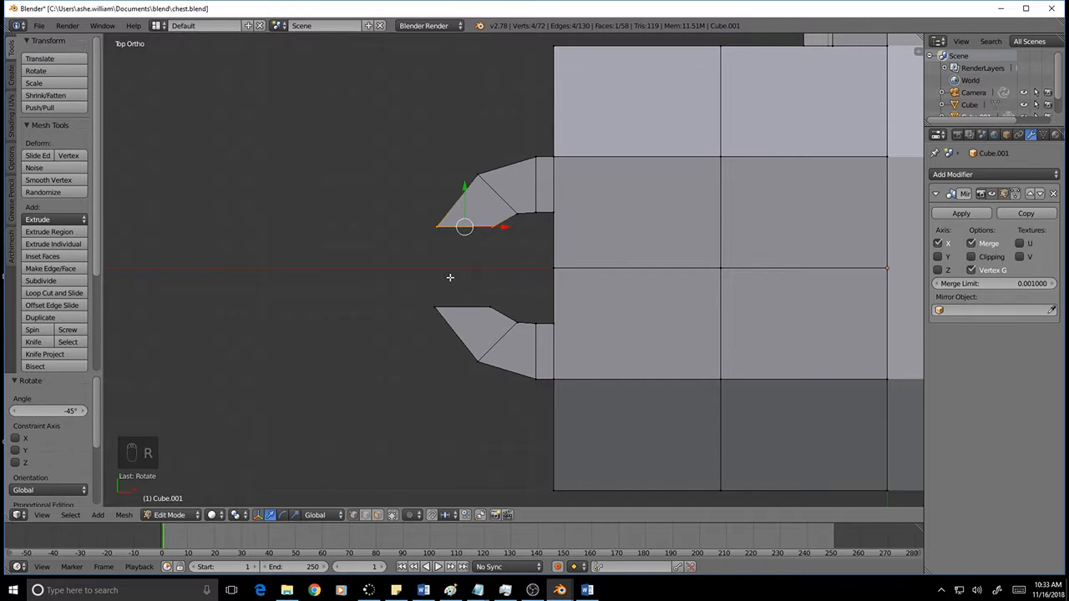
Step: Select the outer tip vertices of both handle arms and scale them to 0 along X to line them up
mouse_move(469, 307)
middle_down()
mouse_move(502, 292)
mouse_move(534, 248)
mouse_move(482, 300)
middle_up()
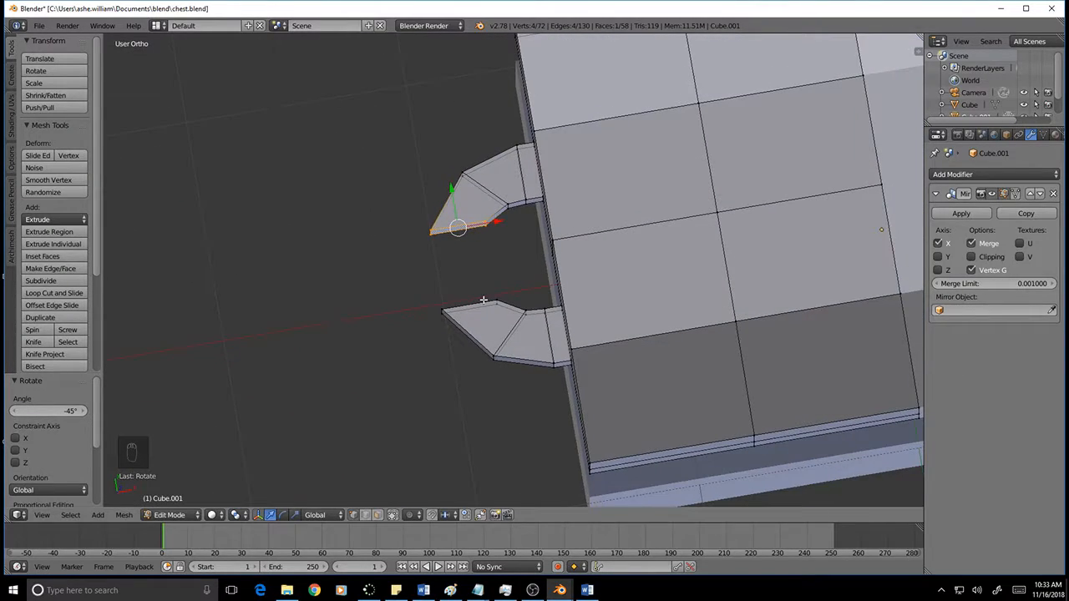
key(a)
key(c)
click(434, 239)
click(453, 311)
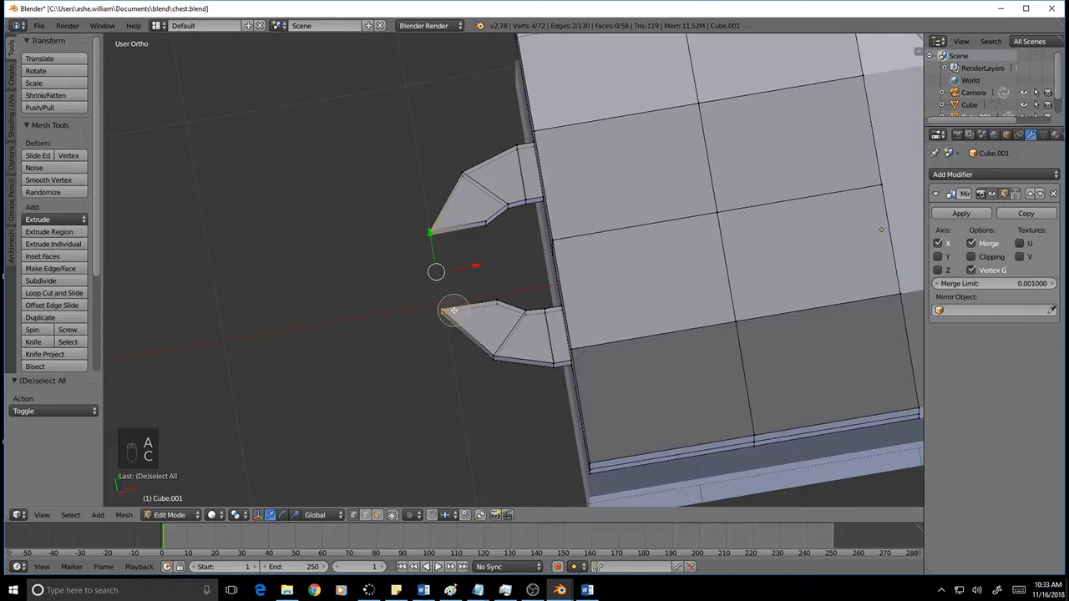
right_click(452, 320)
key(s)
key(x)
key(0)
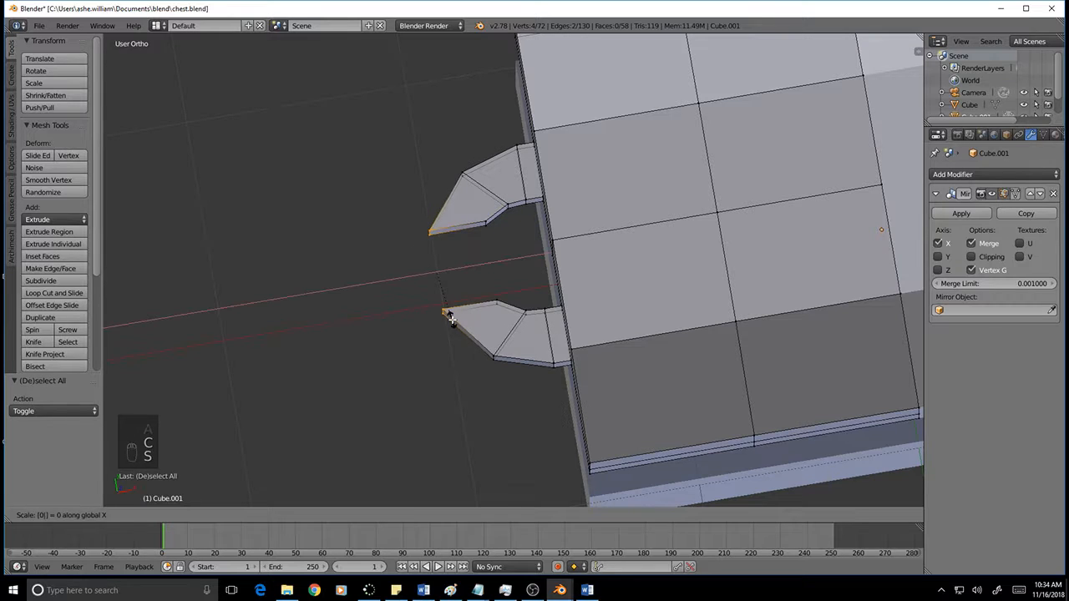
key(Return)
Step: Select the inner tip vertices of both handle arms and scale them along X to line them up
key(a)
key(c)
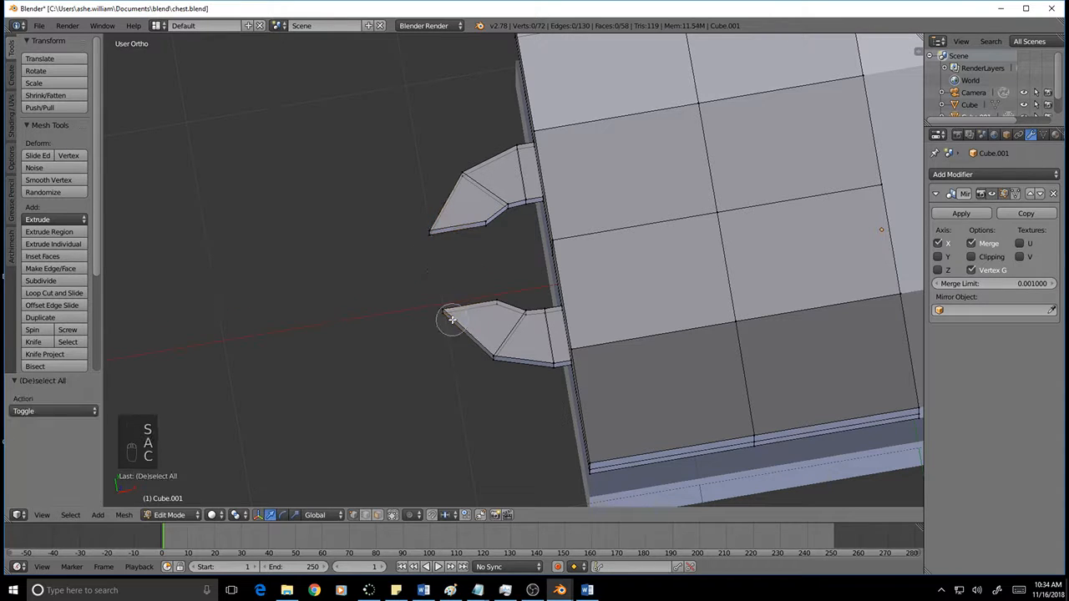
click(487, 224)
click(499, 296)
right_click(497, 297)
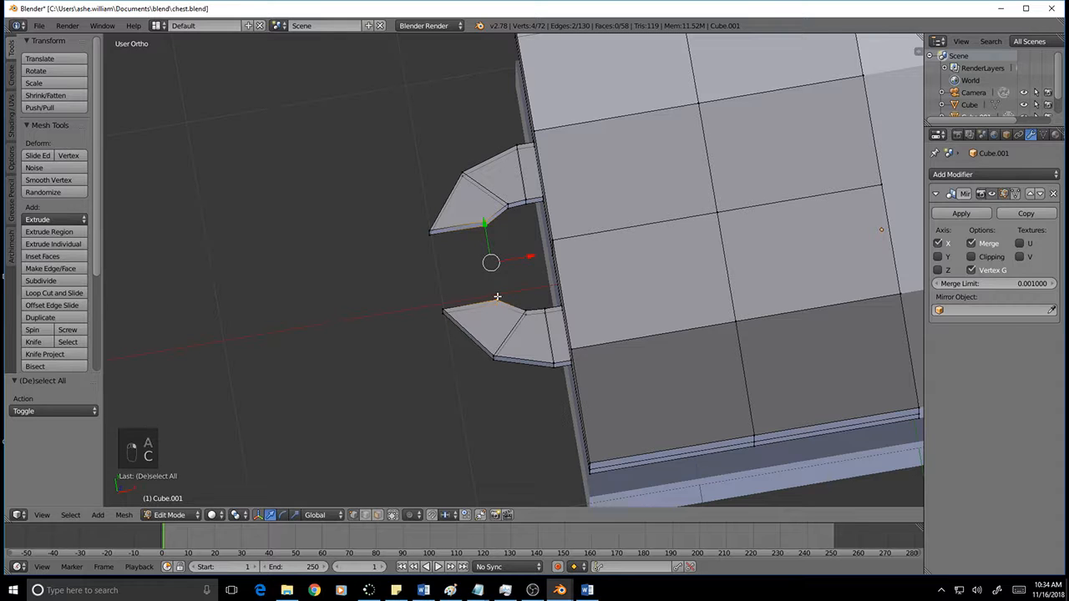
key(s)
click(497, 296)
Step: Select the vertices at the inner bend of both handle arms and scale them to 0 along X
key(a)
key(c)
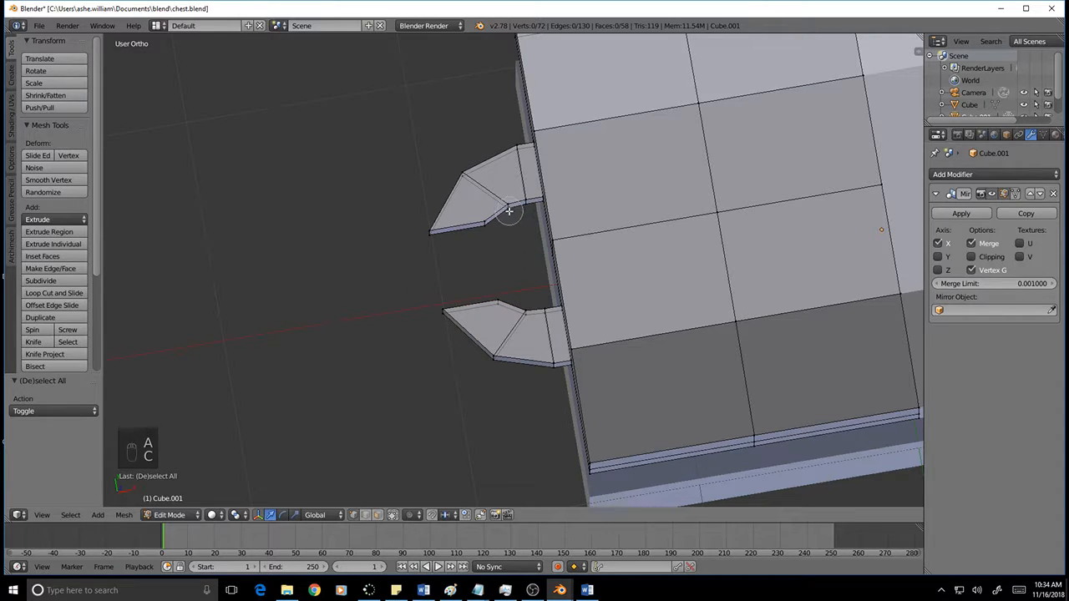
click(519, 307)
right_click(549, 361)
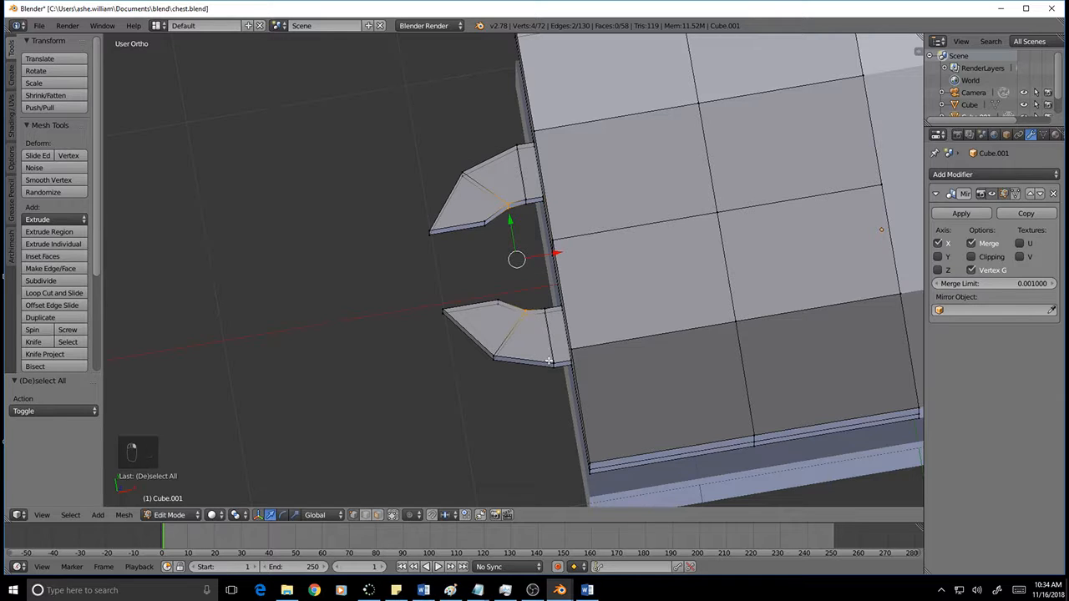
key(s)
key(x)
key(Return)
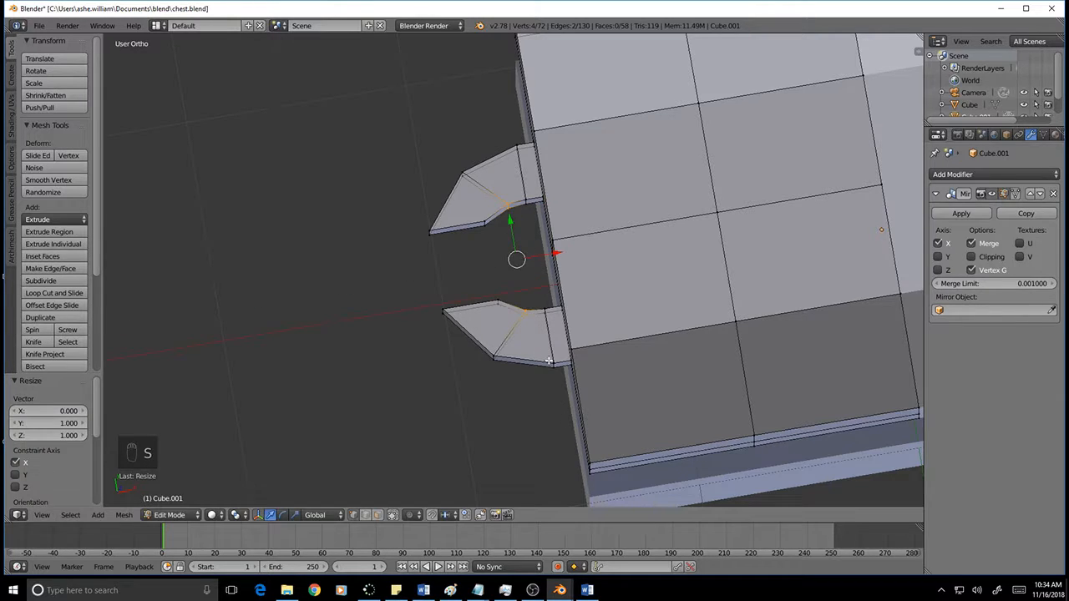
Step: Select the inner-side vertices of both arms' first segment next to the lid and scale them to 0 along X
key(a)
key(c)
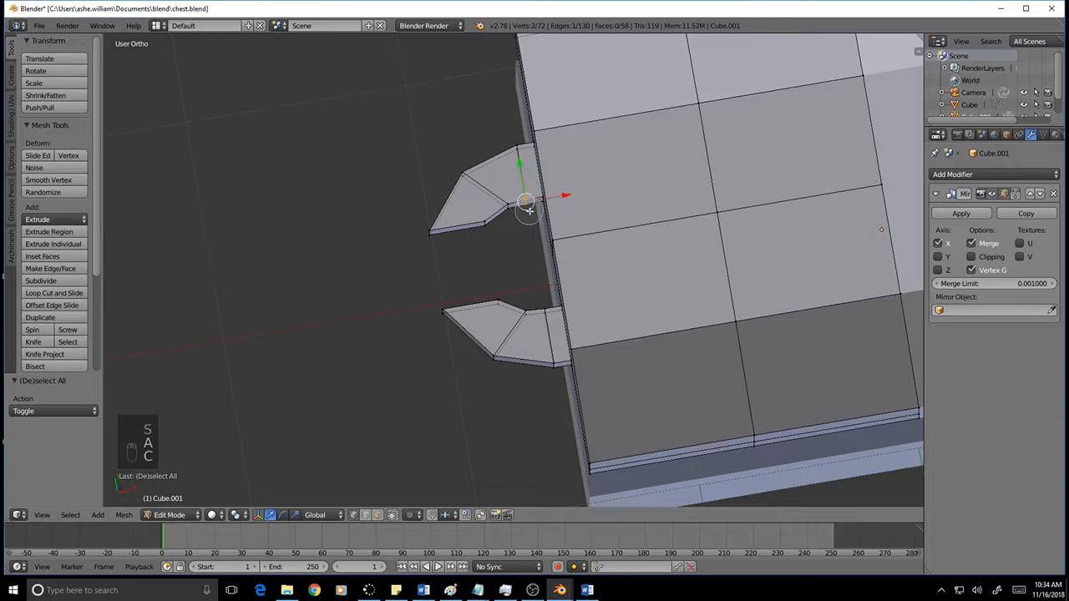
drag(543, 315, 545, 311)
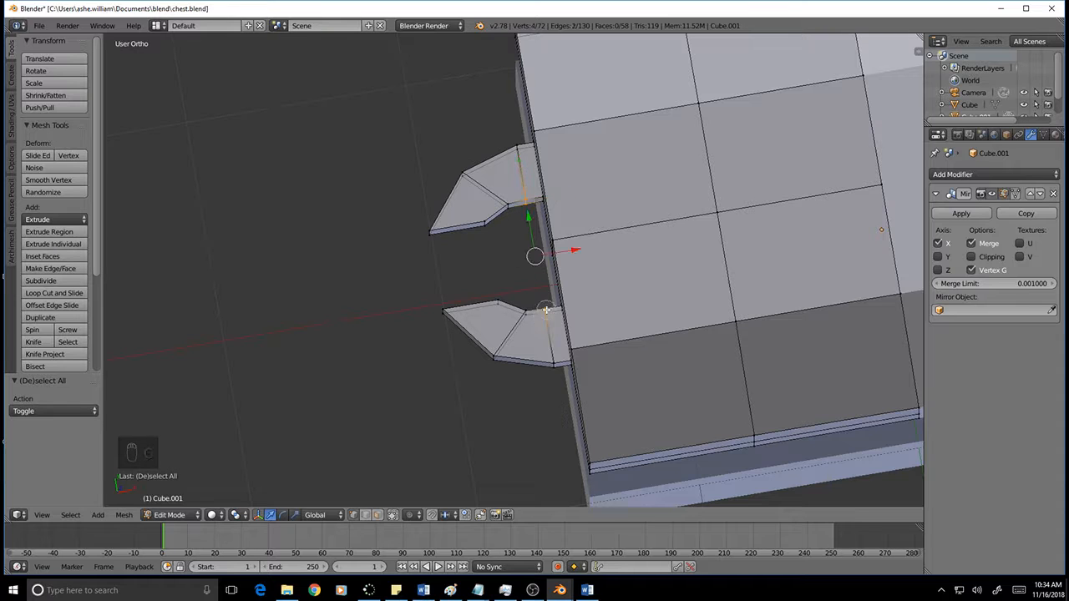
key(s)
key(x)
key(0)
key(Return)
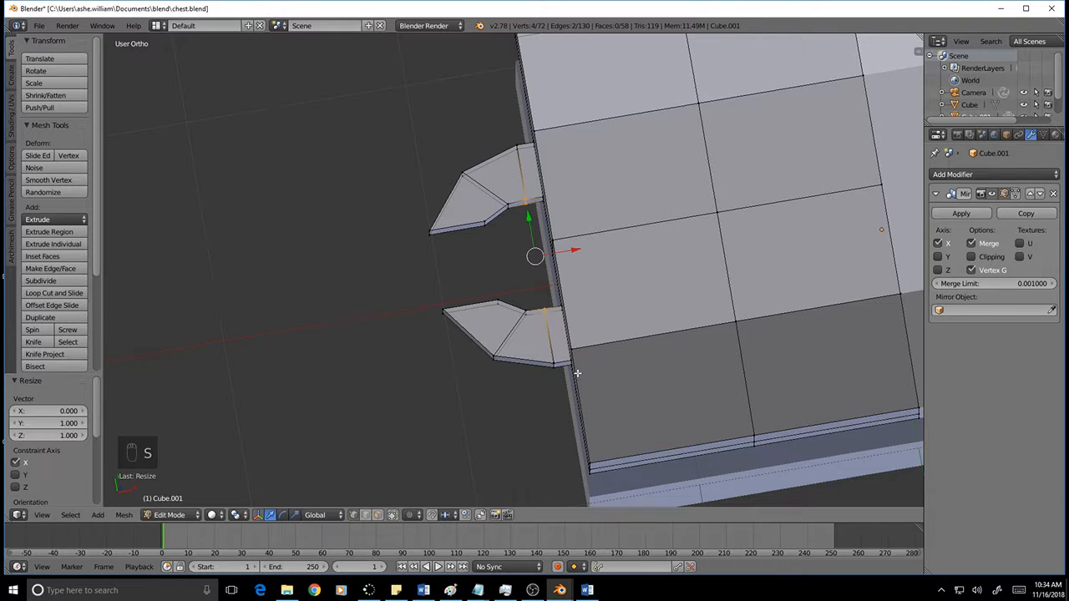
Step: Select all end vertices of both handle arms and move them 0.074 along X towards the lid
key(a)
key(c)
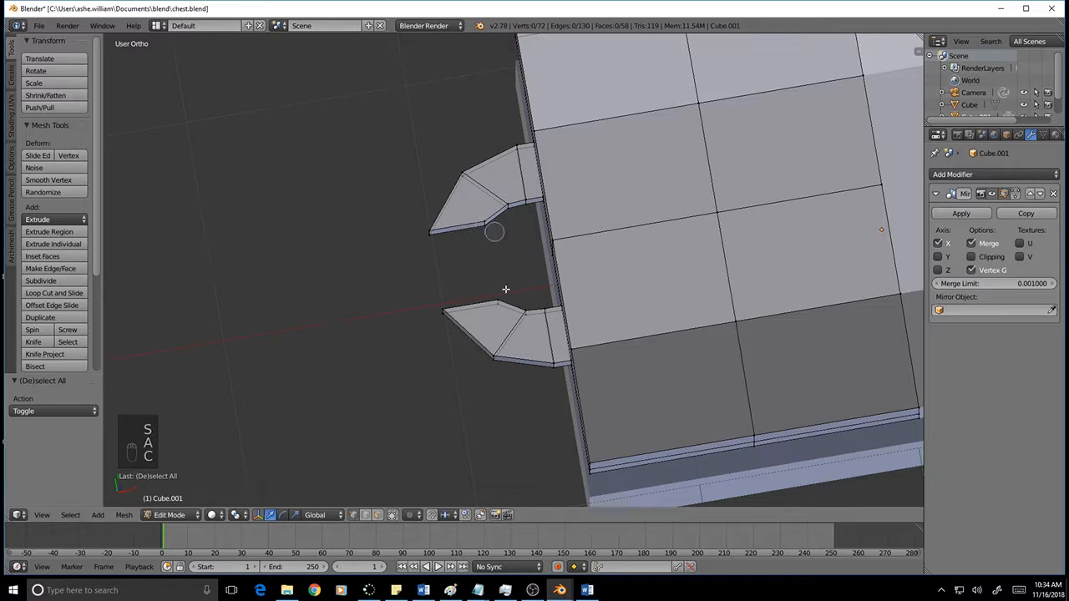
mouse_move(434, 341)
middle_down()
mouse_move(537, 255)
mouse_move(639, 227)
mouse_move(512, 248)
mouse_move(424, 321)
mouse_move(435, 329)
mouse_move(422, 348)
middle_up()
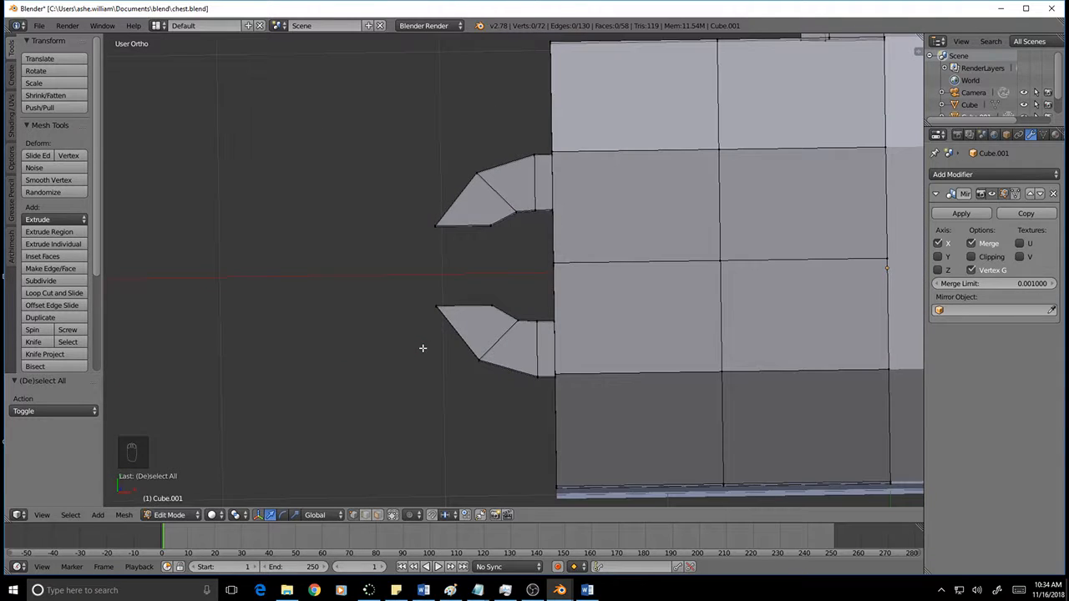
key(a)
key(c)
key(a)
key(c)
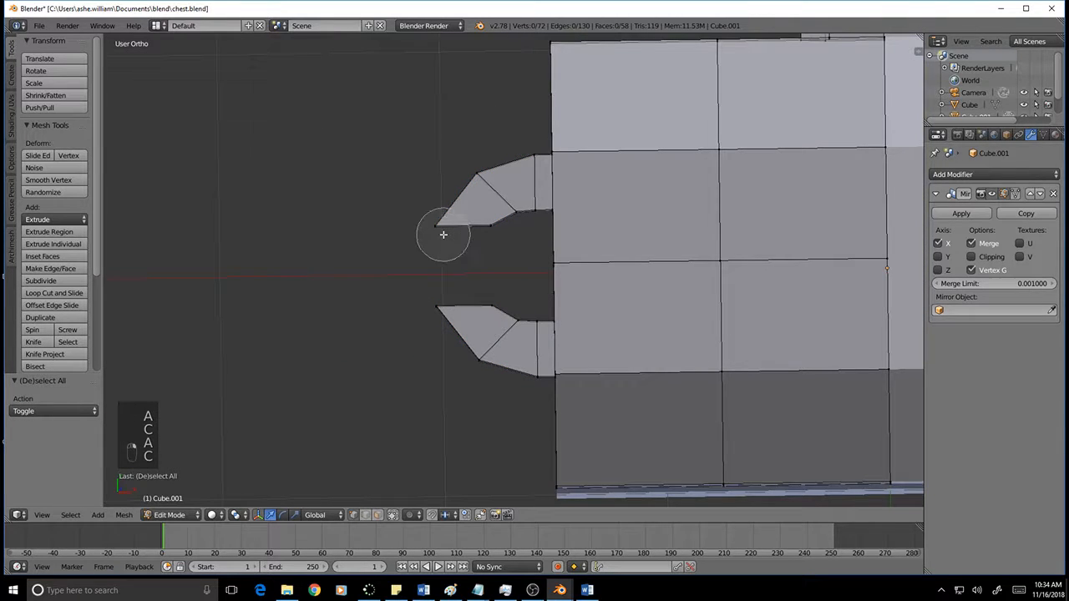
mouse_move(442, 231)
mouse_down()
mouse_move(449, 296)
mouse_move(479, 291)
mouse_move(481, 238)
mouse_move(519, 276)
mouse_up()
right_click(485, 243)
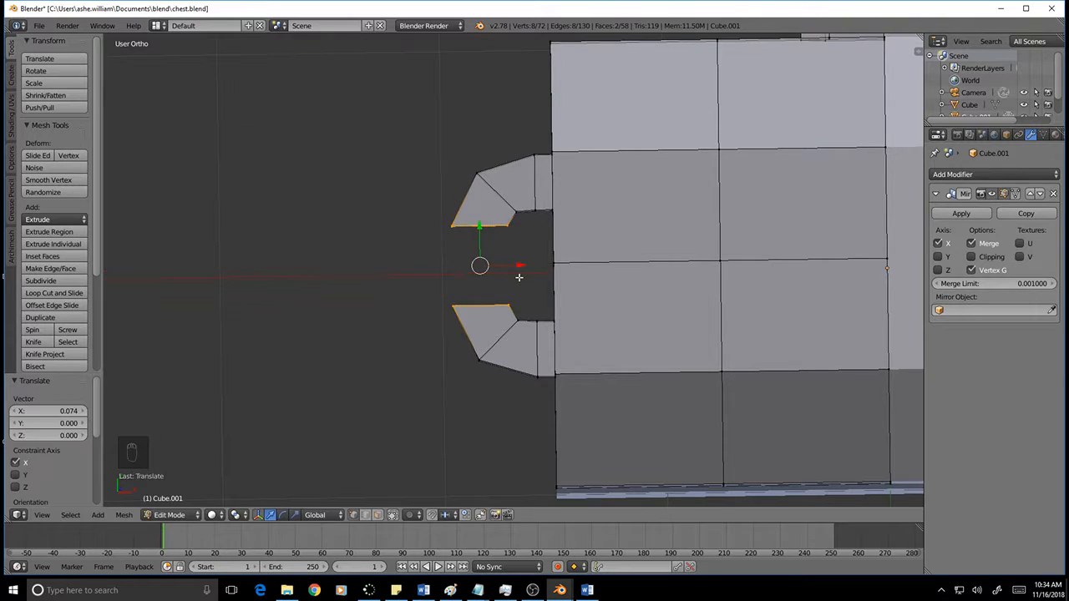
Step: Delete only the faces that close the free ends of the two handle arms
key(a)
key(c)
right_click(466, 258)
middle_drag(465, 258, 476, 209)
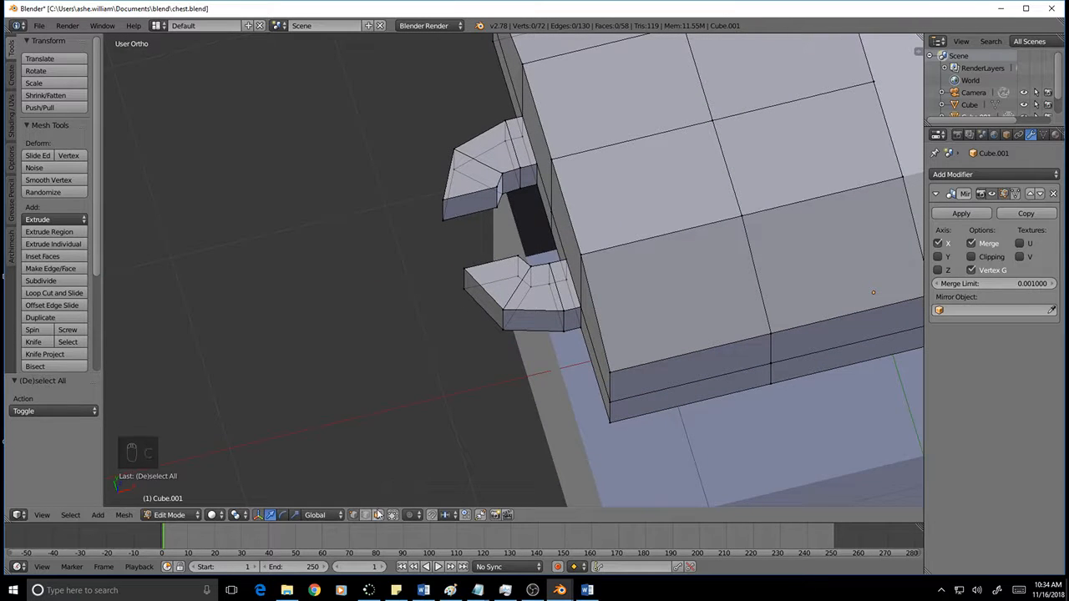
right_click(464, 204)
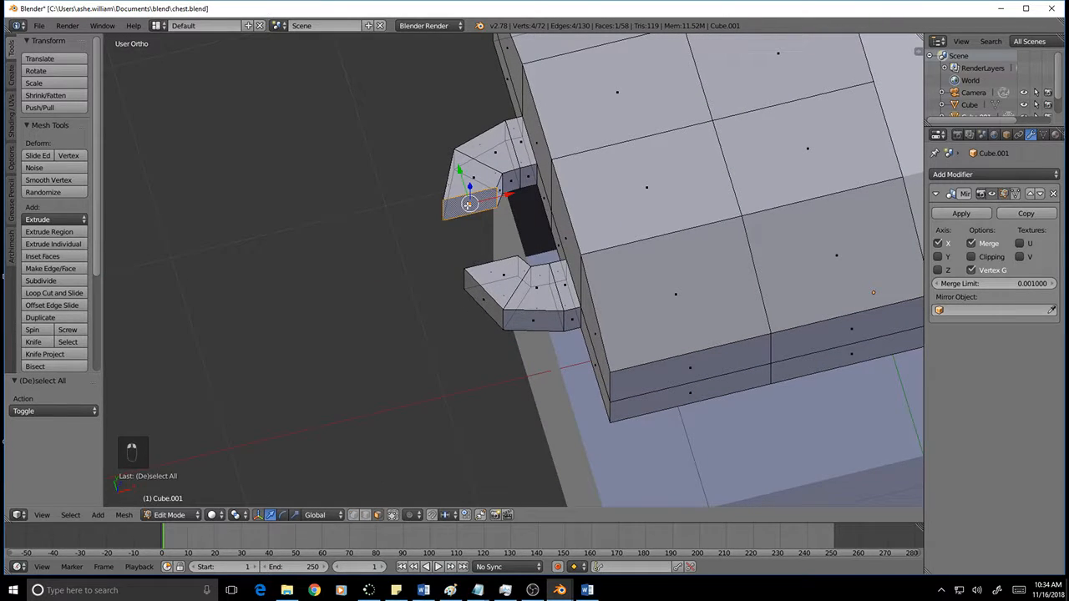
key(Delete)
click(427, 246)
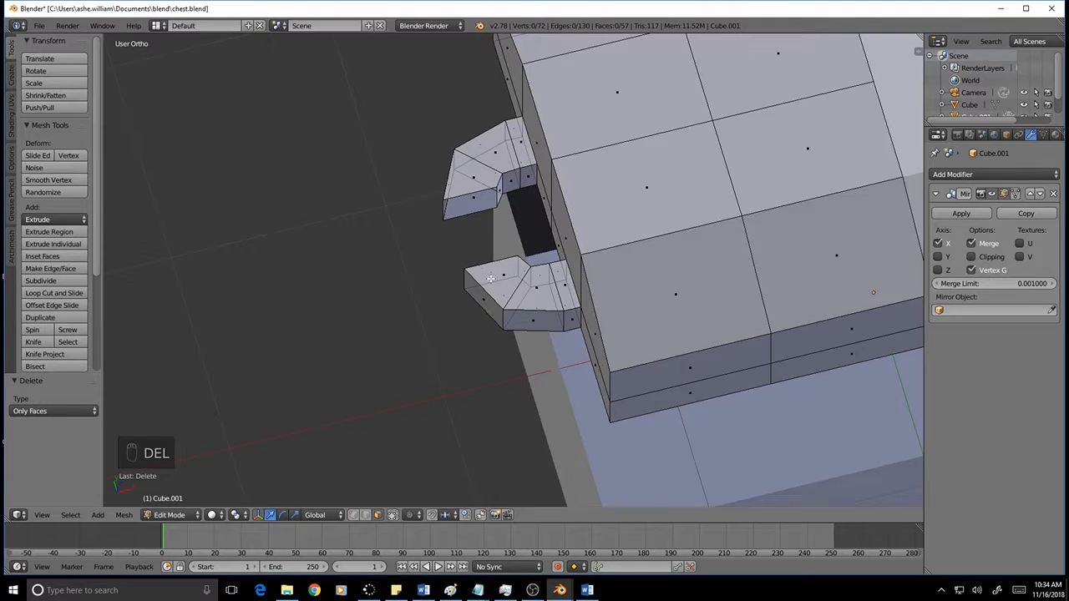
right_click(491, 272)
key(Delete)
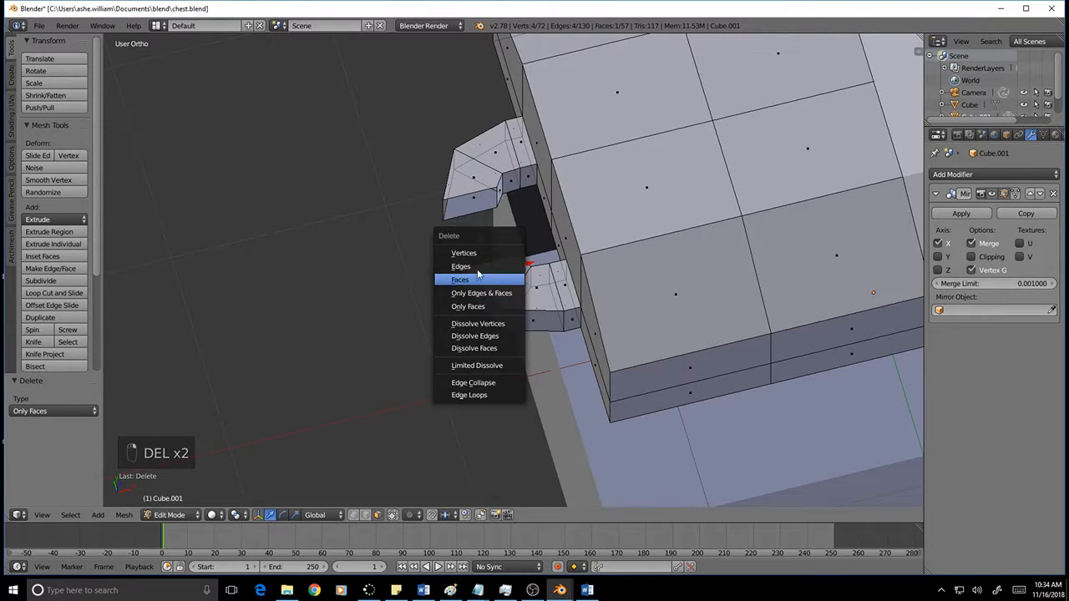
click(467, 307)
Step: Select the upper end edges of both handle arms and fill a top face across the gap
middle_drag(472, 302, 402, 511)
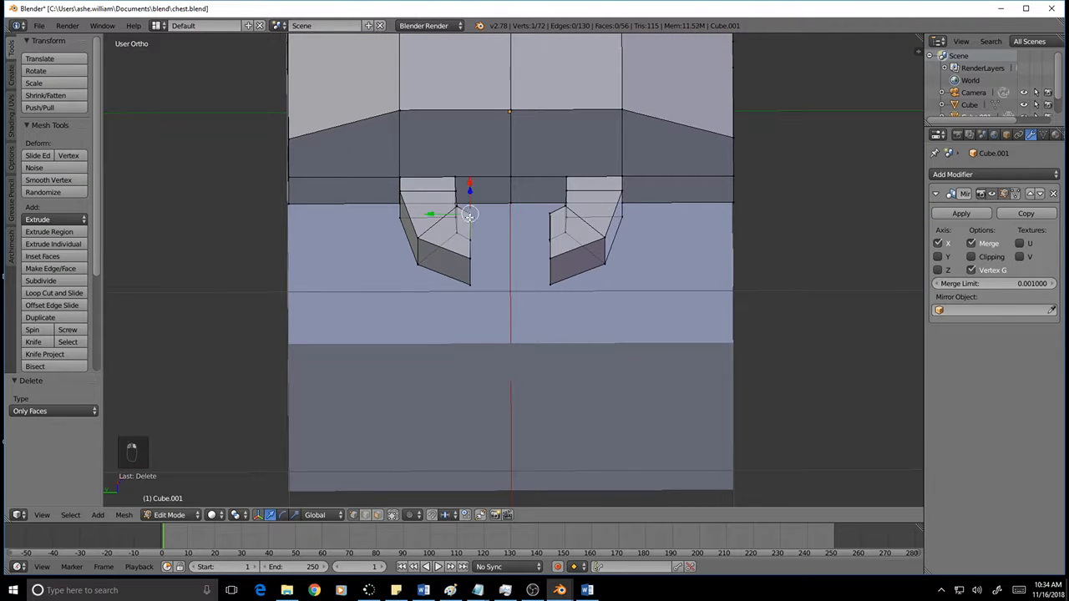
shift+right_click(550, 262)
shift+right_click(472, 255)
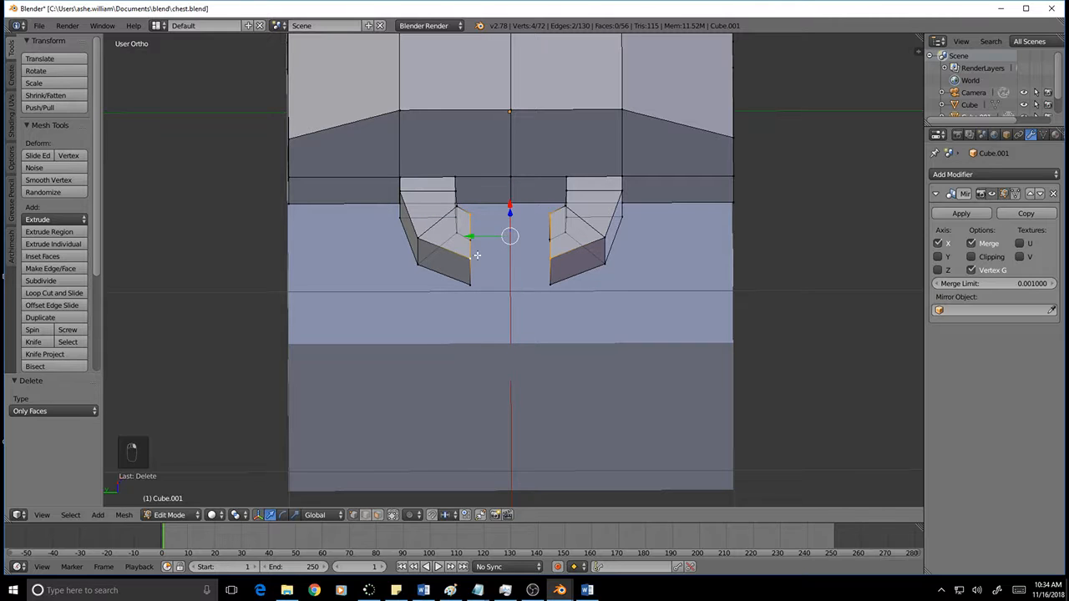
key(f)
Step: Select the outer end vertices of both handle arms and fill the outward-facing side of the gap
right_click(469, 258)
shift+right_click(545, 261)
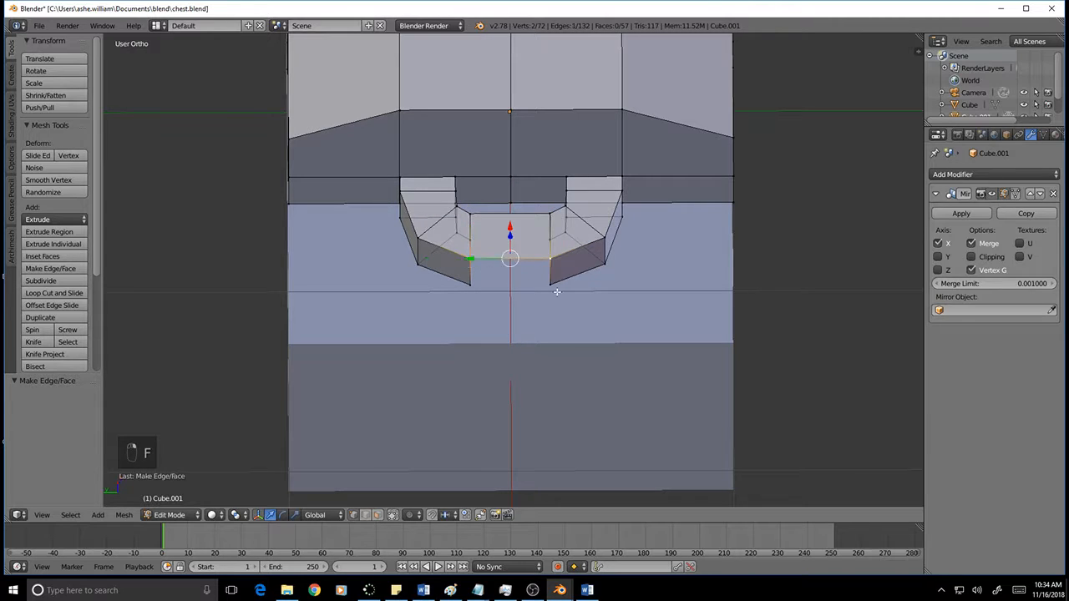
shift+right_click(551, 286)
shift+right_click(470, 285)
key(f)
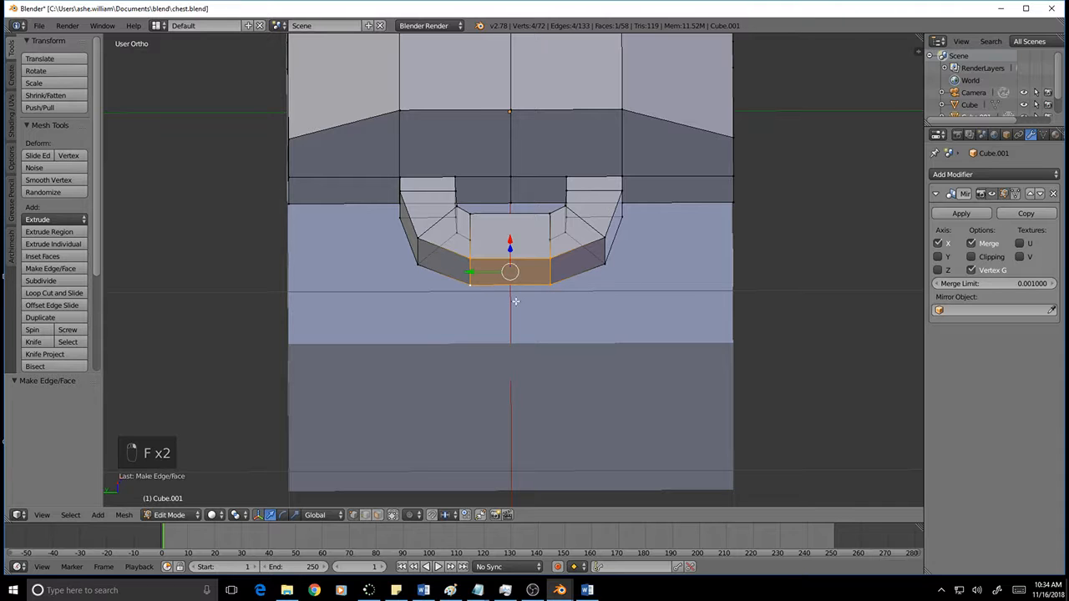
Step: Fill the underside and the inner side of the gap between the two arm ends to close the handle
middle_drag(469, 285, 535, 179)
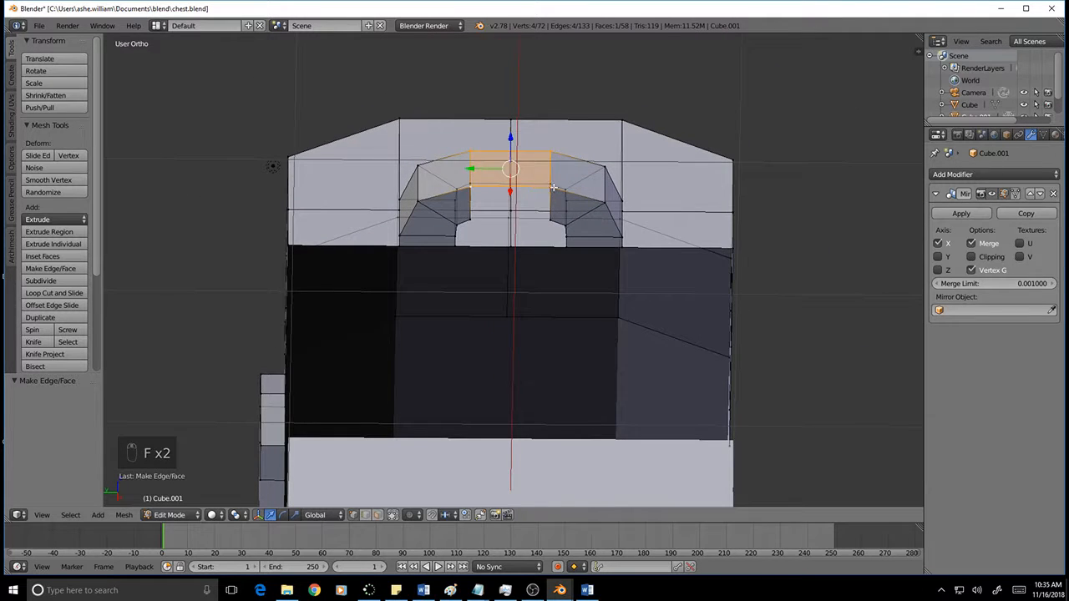
right_click(553, 187)
shift+right_click(471, 188)
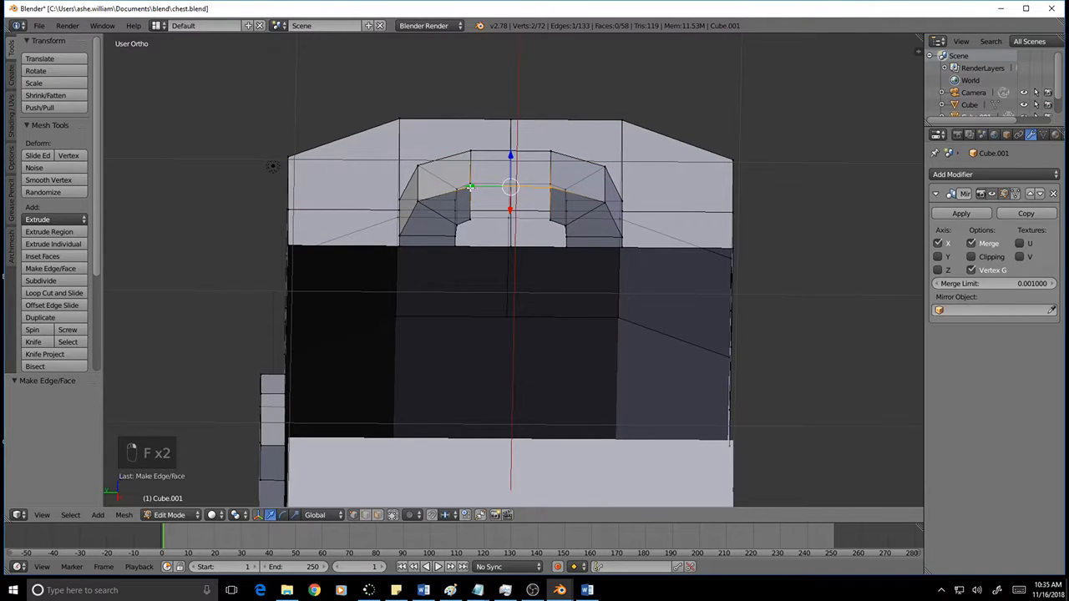
shift+right_click(549, 221)
key(f)
middle_drag(549, 220, 448, 383)
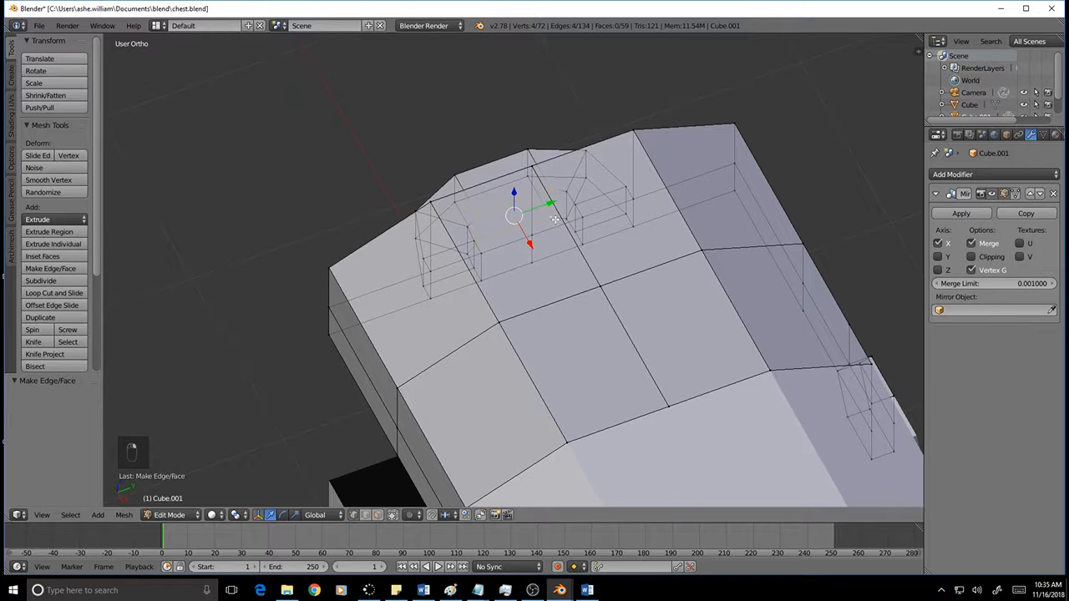
middle_drag(459, 216, 386, 281)
scroll(348, 222, down, 6)
scroll(624, 224, up, 5)
middle_drag(629, 255, 644, 310)
Step: Select the handle's outer segments, scale them by 0.513 along X and move them 0.077 along X towards the lid
key(a)
key(c)
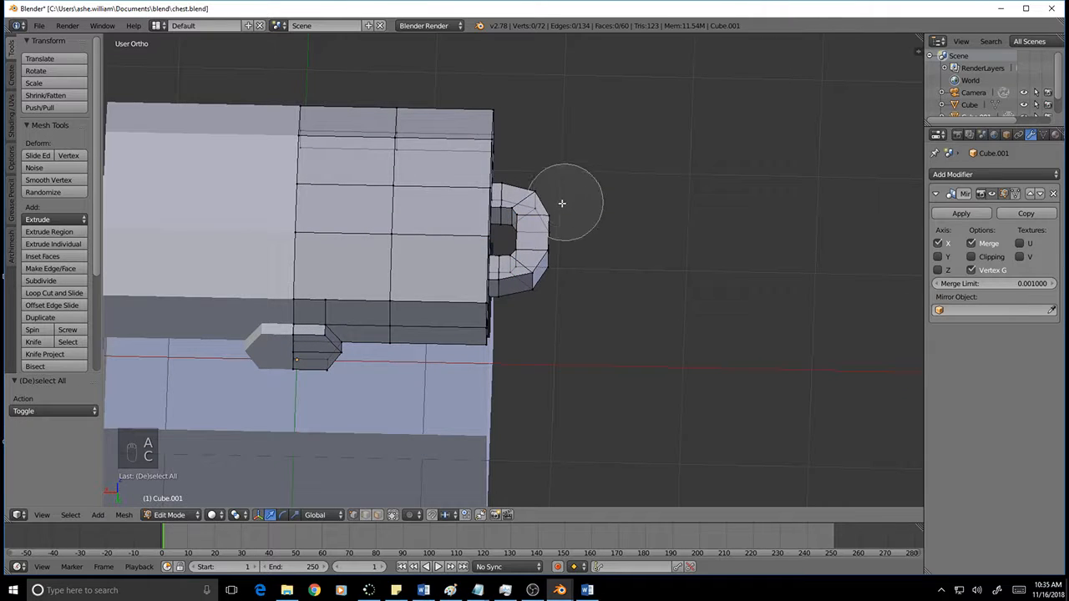
drag(537, 196, 536, 211)
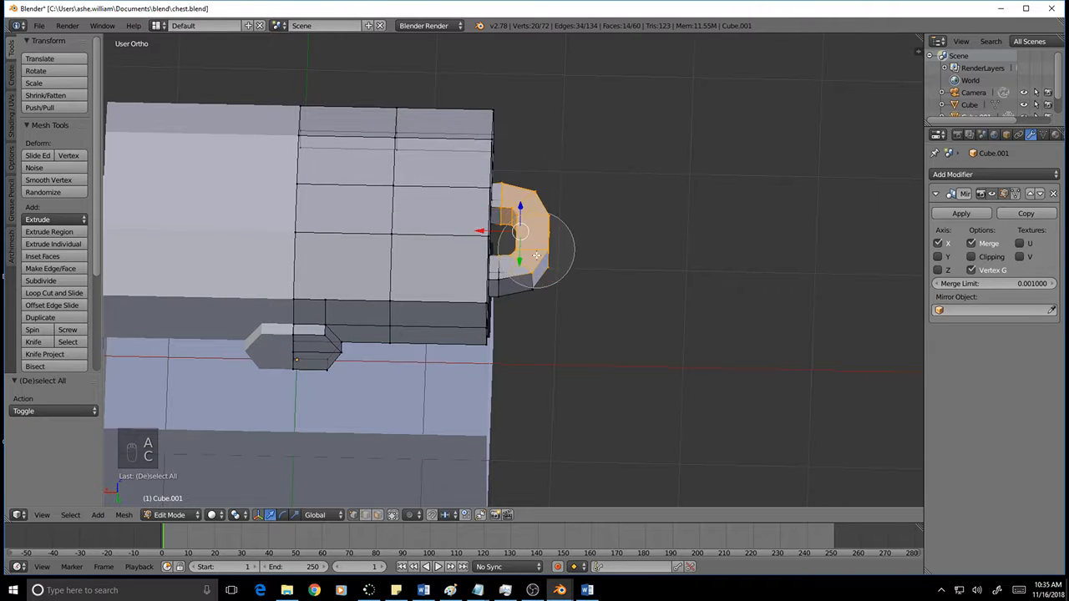
drag(536, 276, 534, 298)
right_click(594, 329)
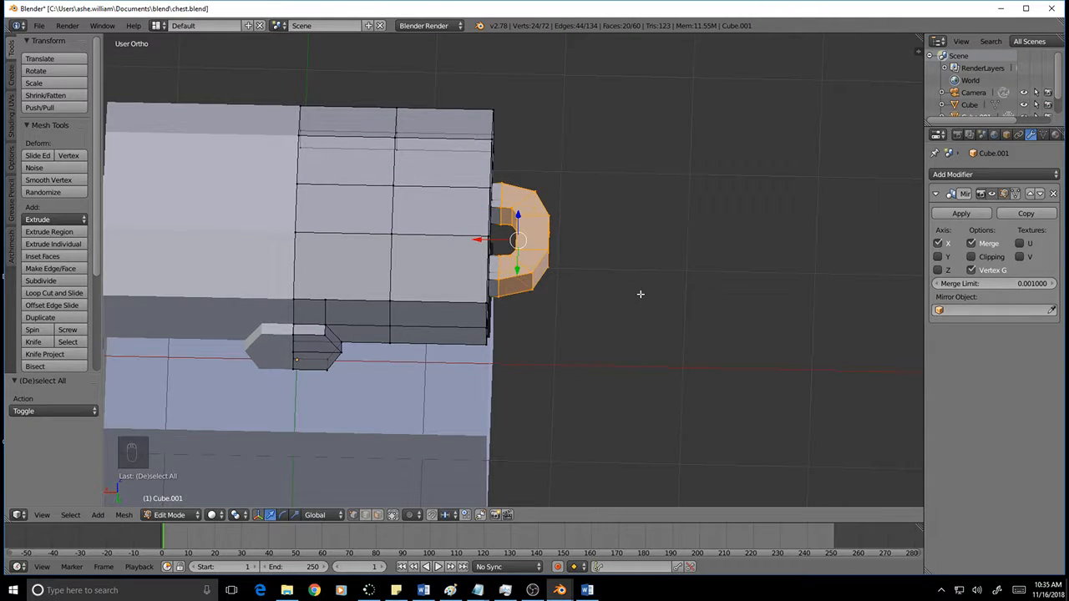
key(s)
key(x)
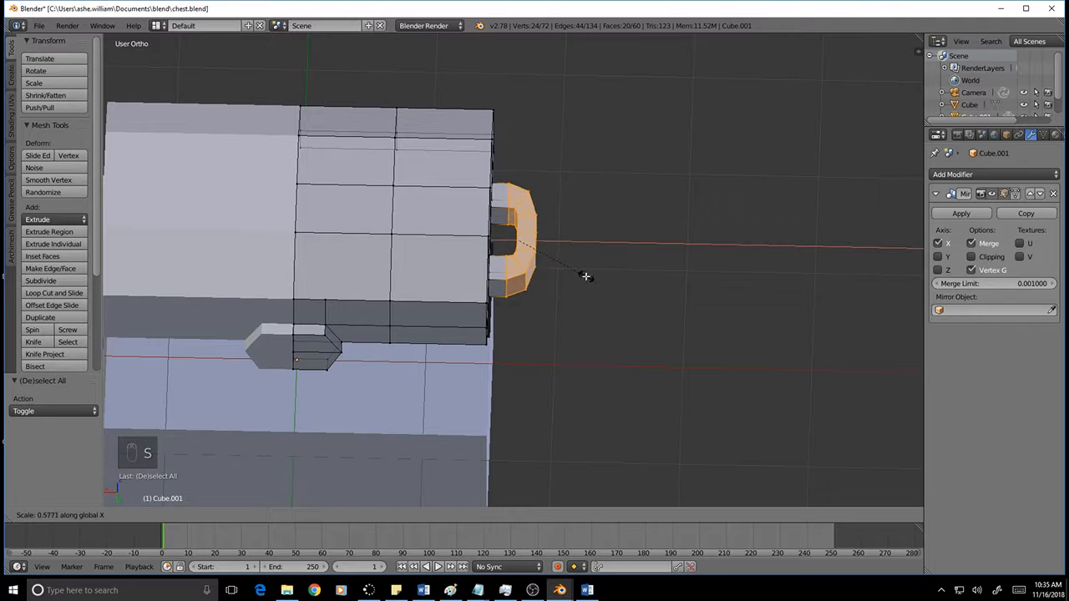
click(578, 274)
drag(476, 240, 466, 241)
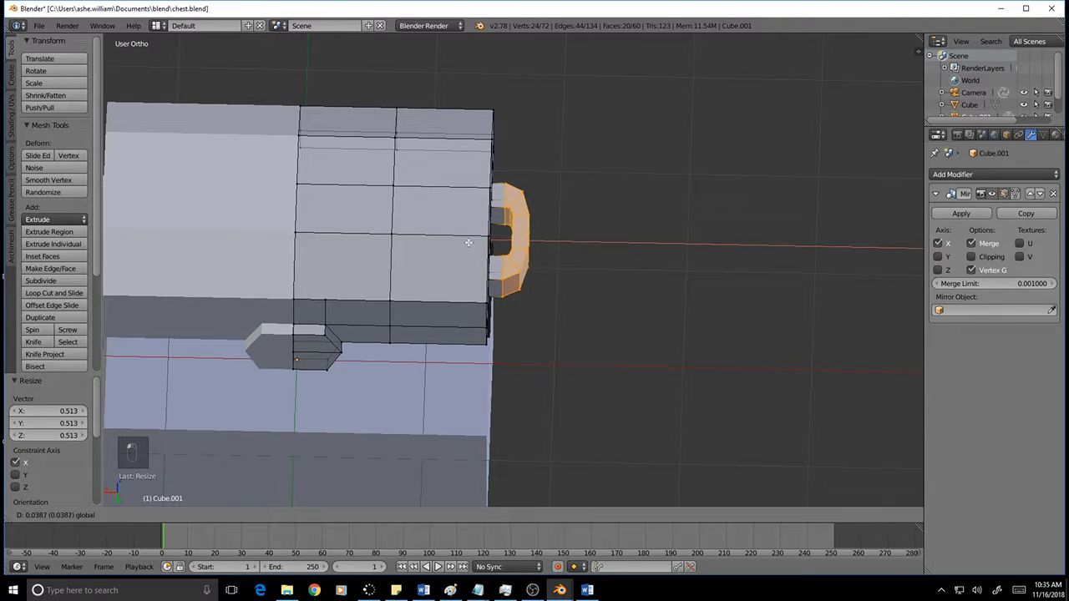
Step: Select the six vertices in the middle of the lid's top and raise them 0.161 along Z
middle_drag(518, 269, 507, 239)
scroll(507, 240, down, 4)
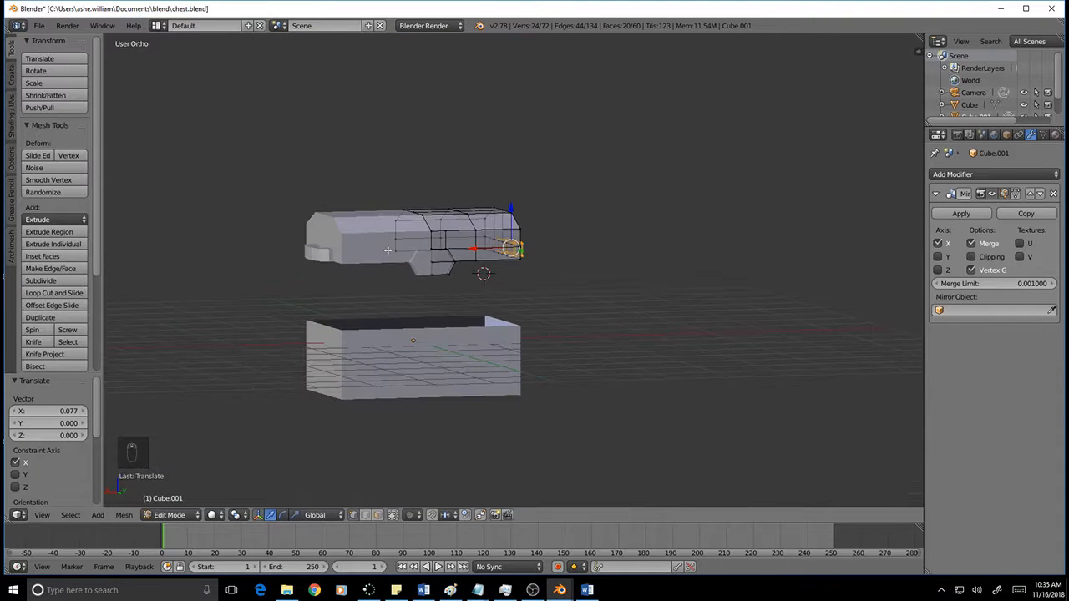
middle_drag(477, 278, 502, 410)
scroll(461, 277, up, 3)
key(a)
key(c)
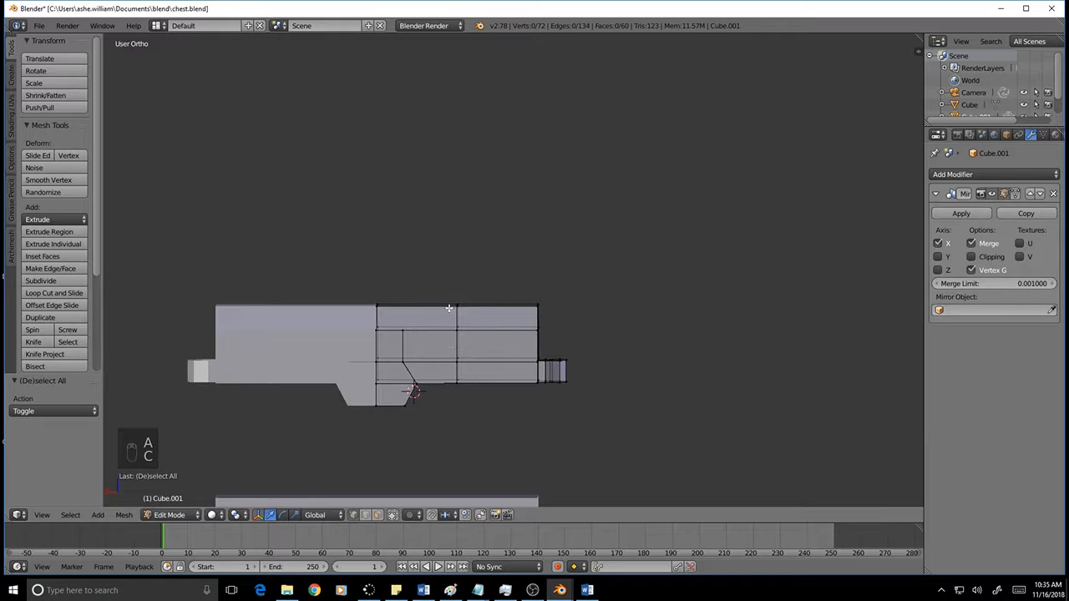
key(c)
mouse_move(358, 281)
mouse_down()
mouse_move(434, 279)
mouse_move(407, 253)
mouse_up()
right_click(424, 271)
middle_drag(474, 341, 491, 394)
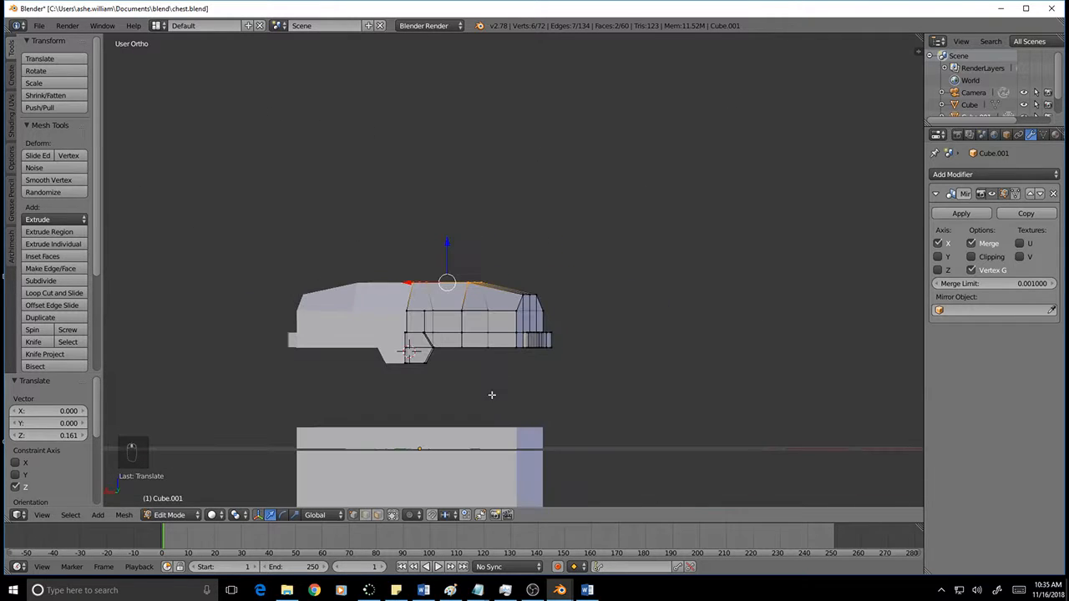
key(a)
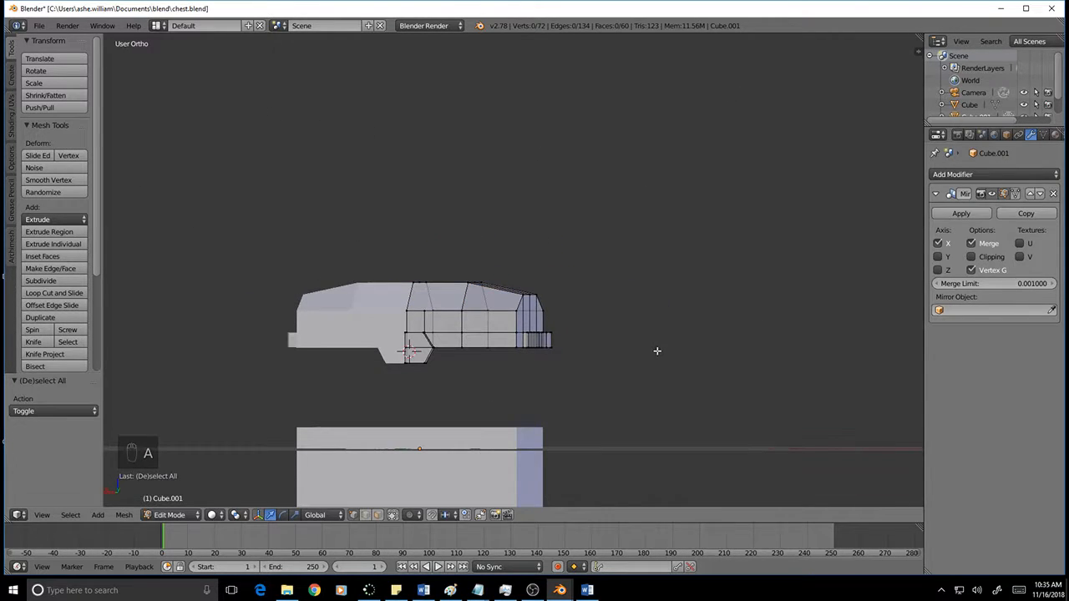
Step: Leave Edit Mode and lower the lid onto the chest body by moving it -1.061 along Z
key(Tab)
middle_drag(647, 351, 455, 413)
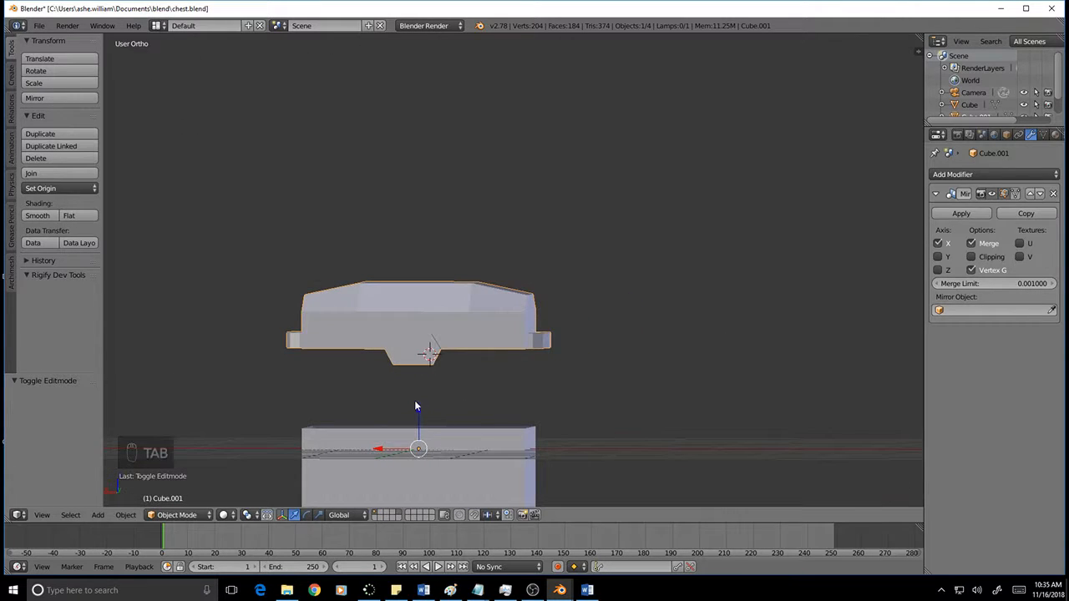
drag(415, 407, 433, 490)
middle_drag(601, 479, 458, 438)
scroll(390, 346, down, 4)
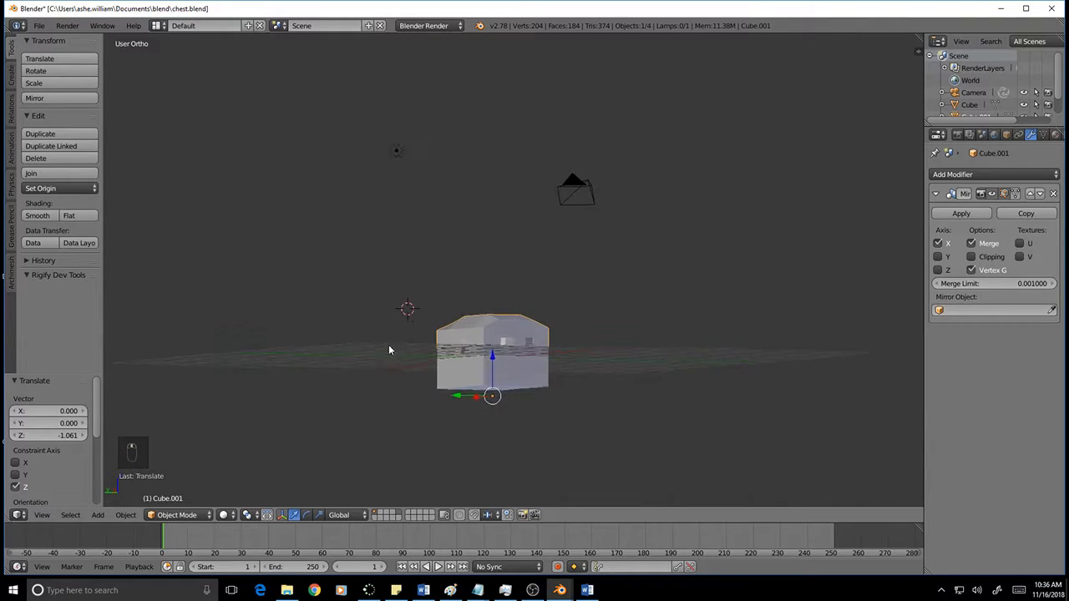
Step: Render an image of the closed chest and return to the 3D view
middle_drag(388, 350, 459, 350)
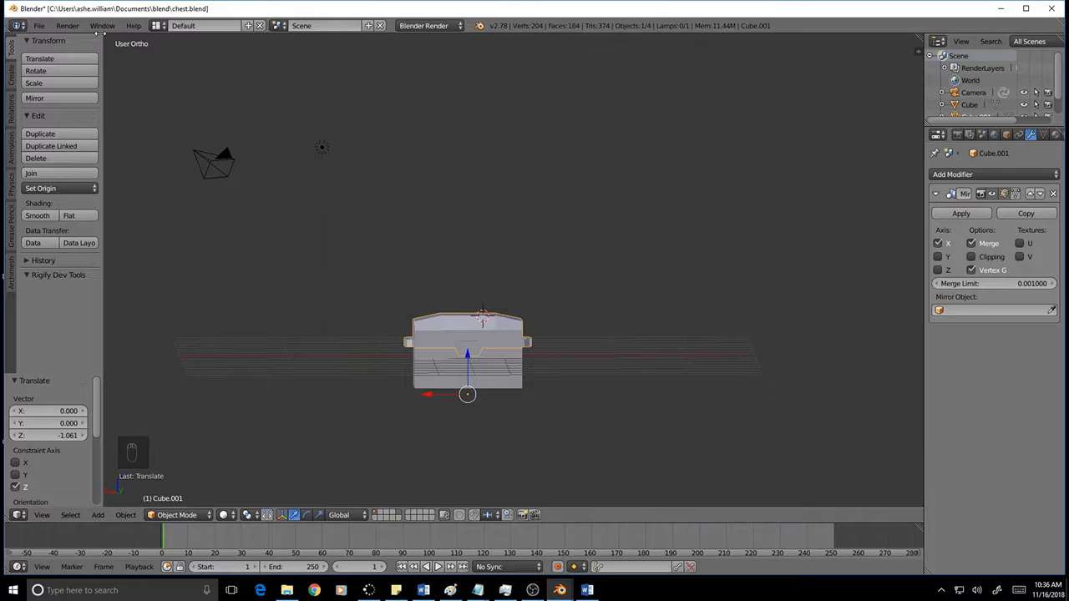
click(67, 25)
click(95, 40)
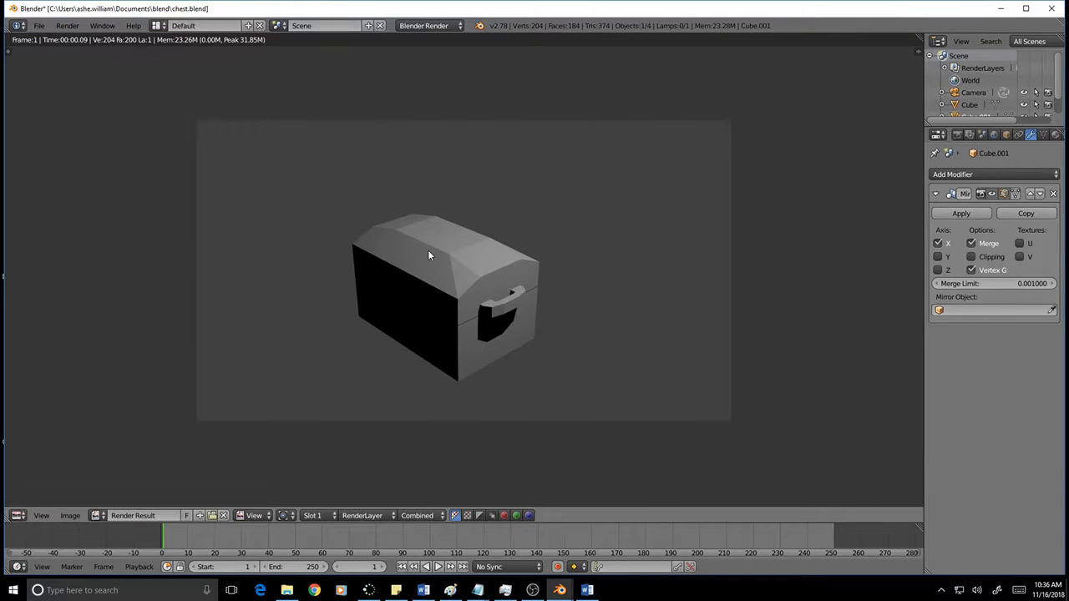
click(66, 25)
click(104, 109)
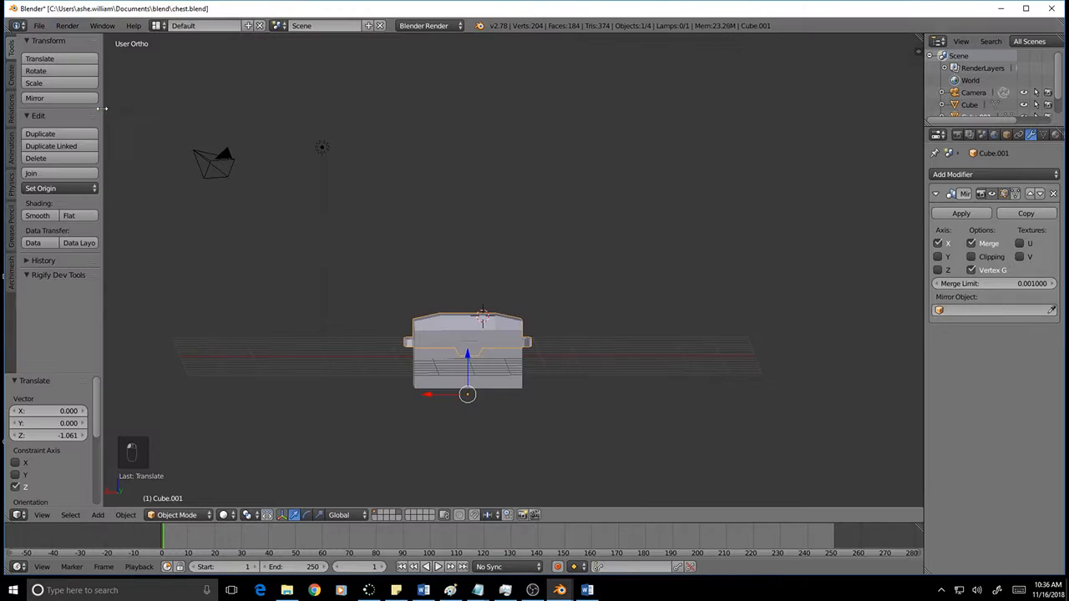
Step: Select the lamp and move it 3.258 along Y and -1.893 along X
right_click(320, 146)
middle_drag(322, 149, 357, 241)
middle_drag(426, 260, 473, 253)
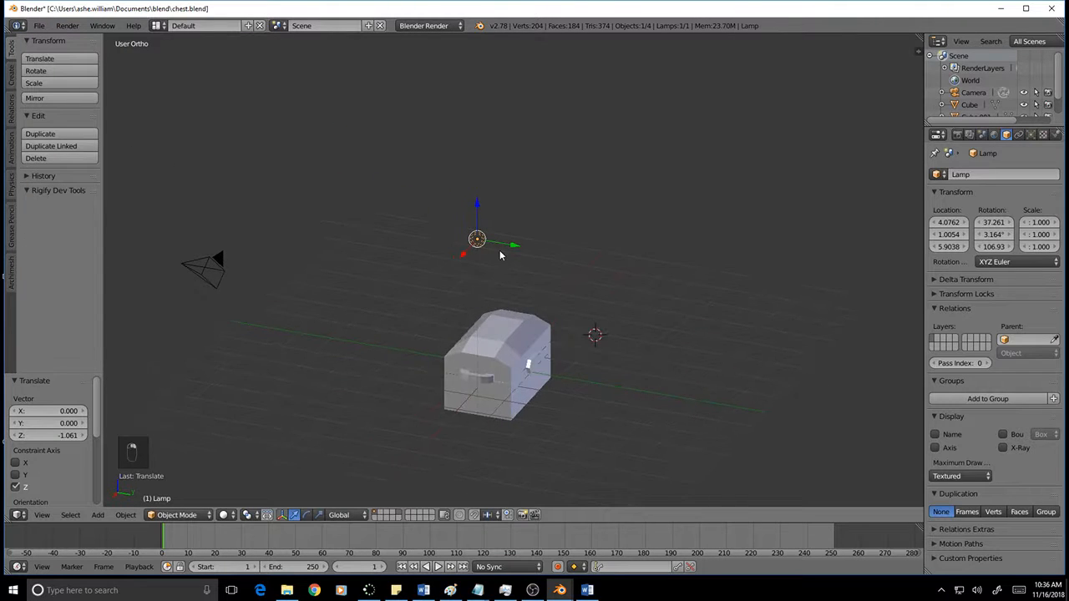
key(g)
key(y)
click(589, 294)
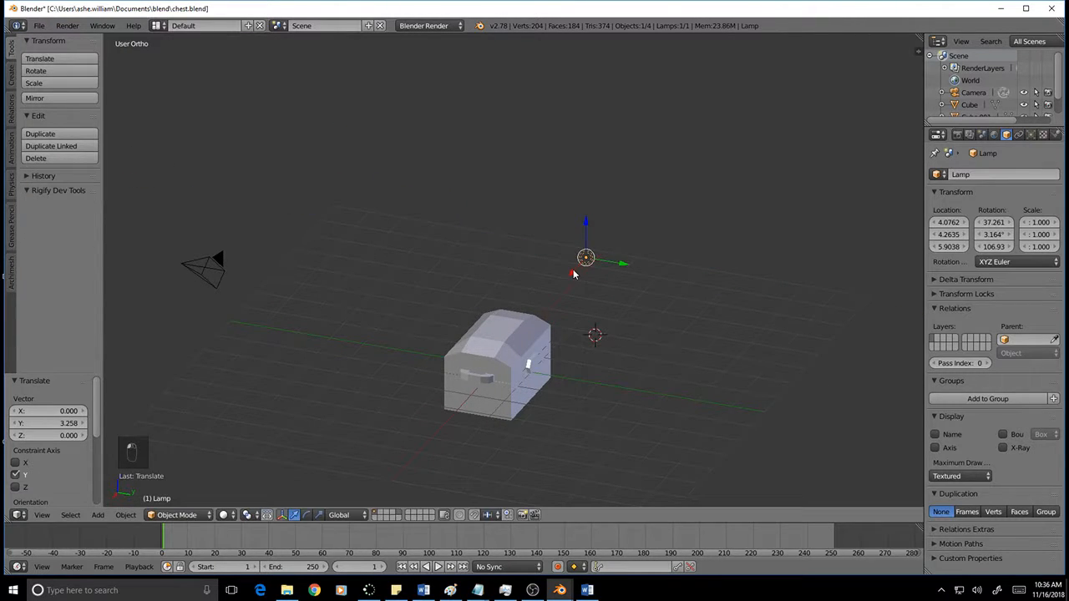
key(g)
key(x)
click(614, 266)
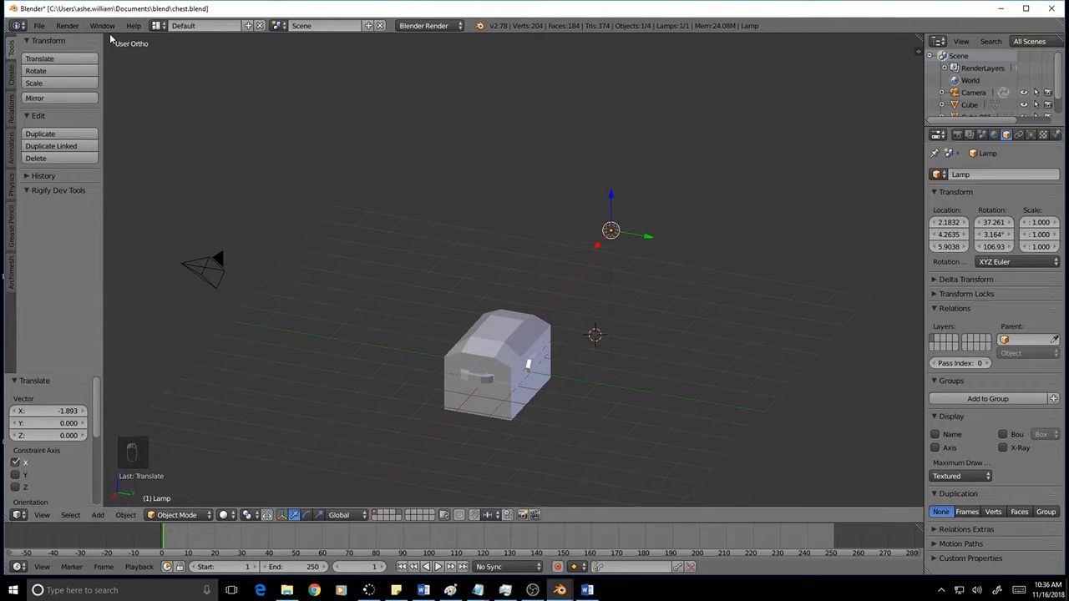
Step: Render the image again to check the new lamp position, and go back to the 3D view
click(102, 26)
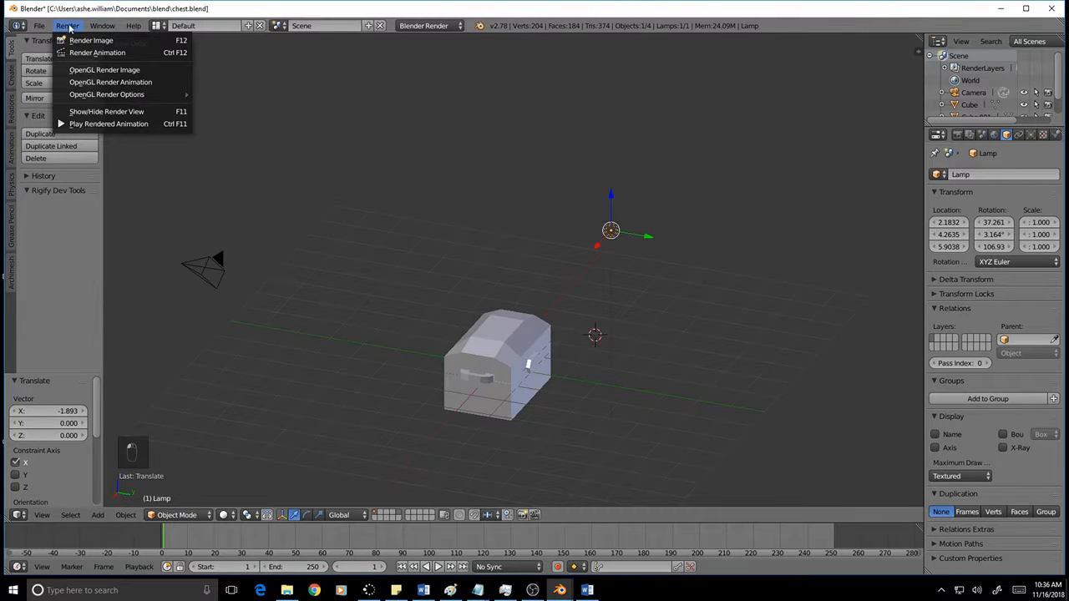
click(80, 41)
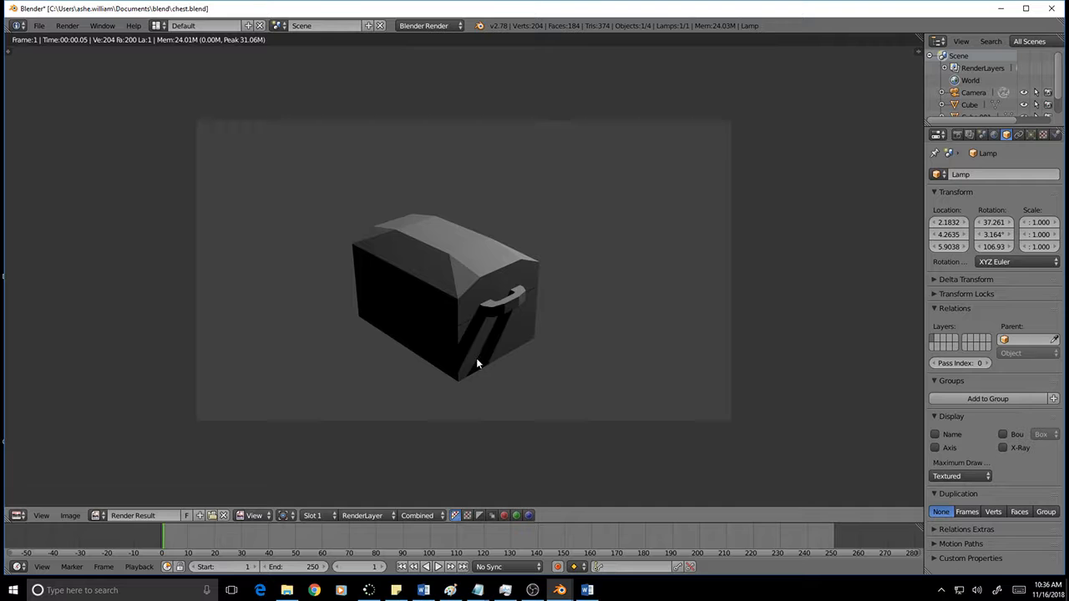
click(67, 26)
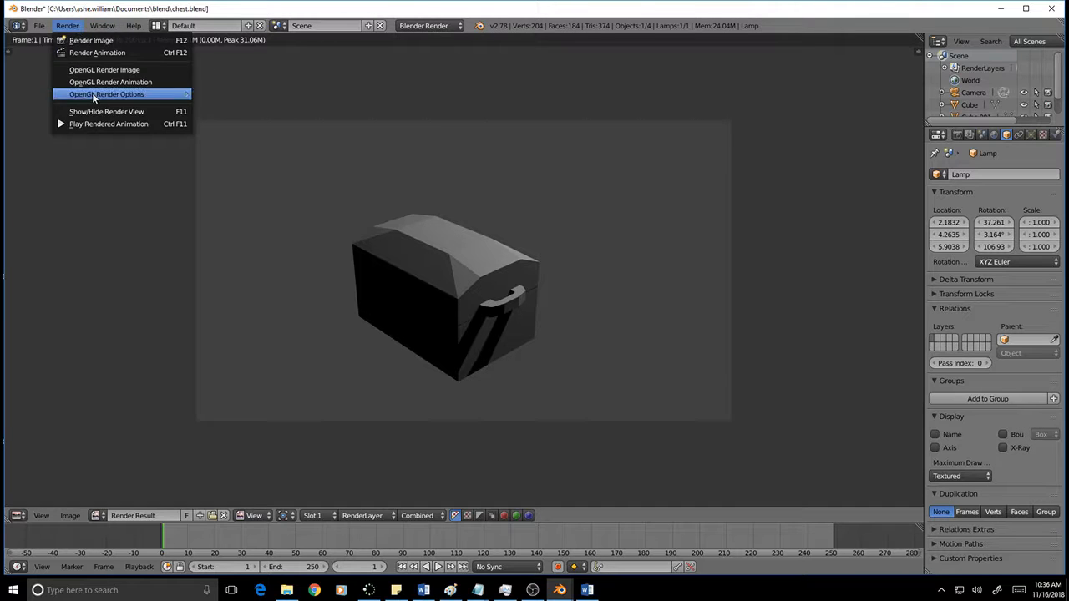
click(90, 109)
Step: Select the camera and rotate it 180° about the global Z axis
middle_drag(630, 334, 592, 376)
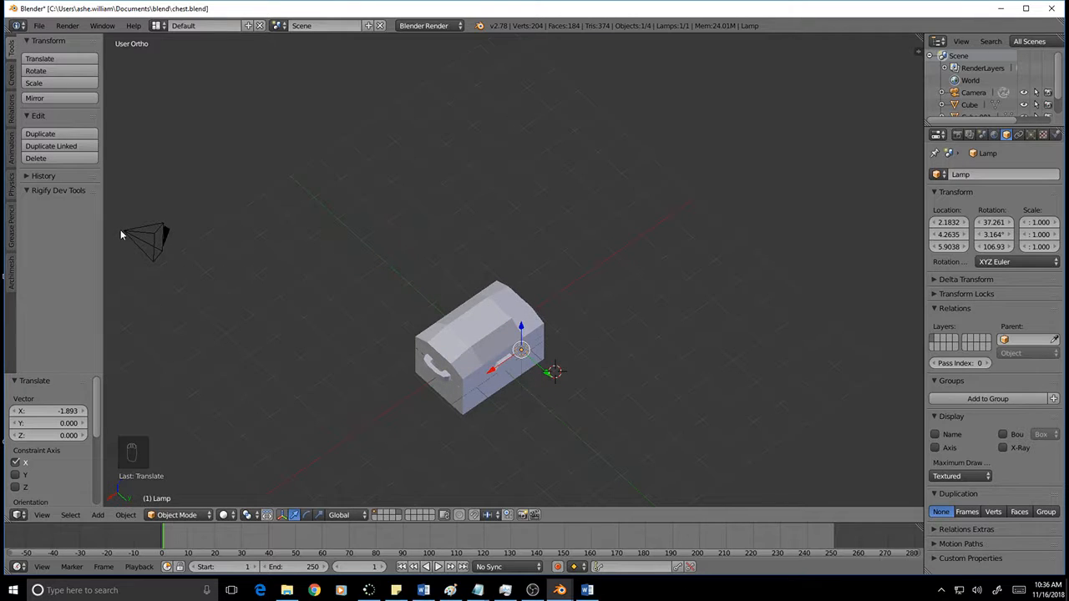
right_click(123, 231)
key(r)
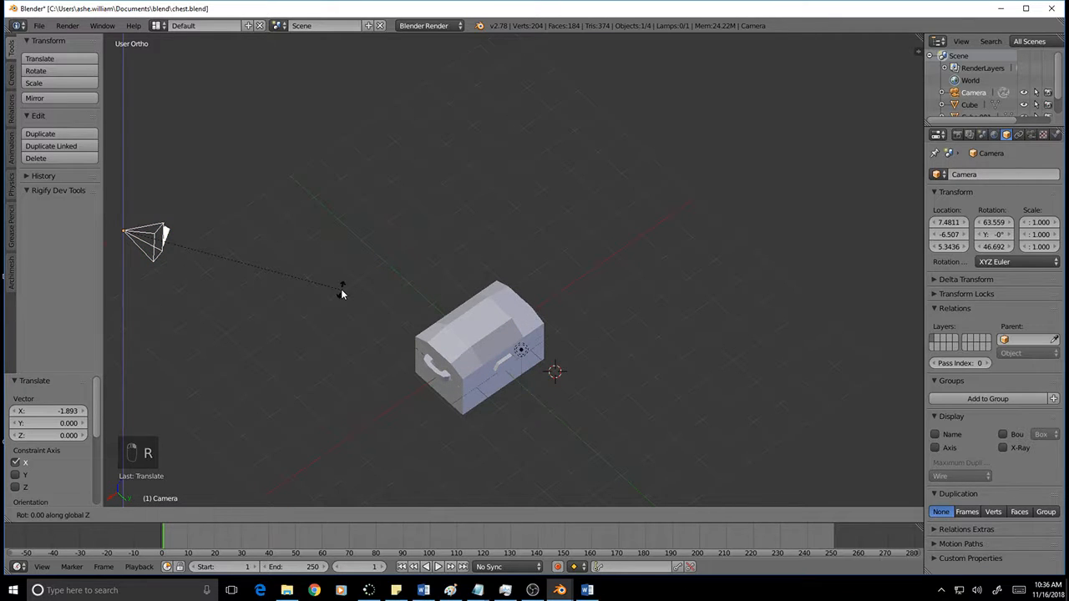
text(18)
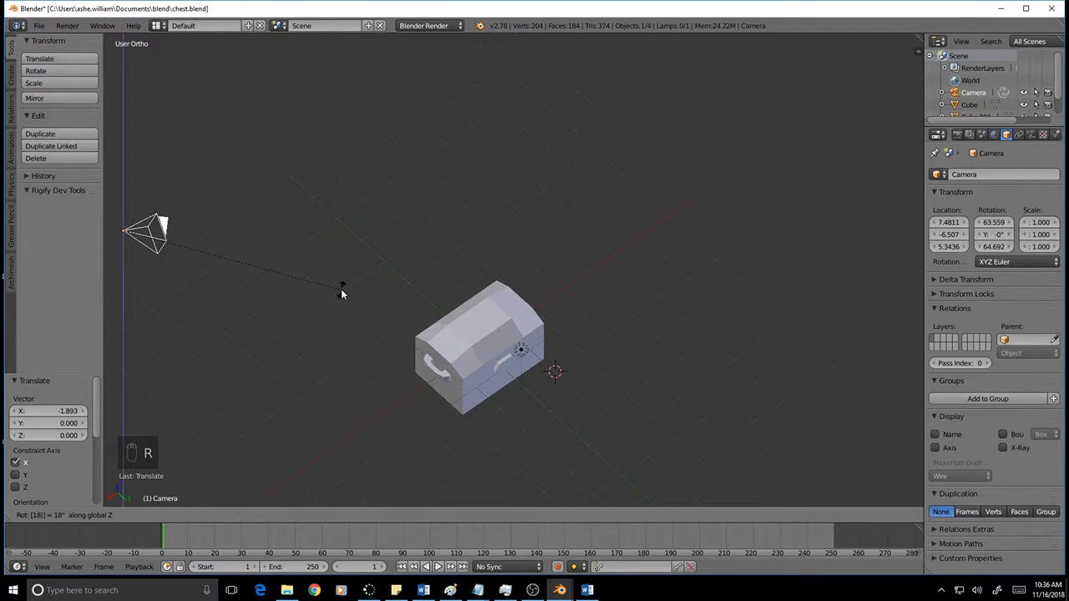
text(0)
key(Return)
scroll(319, 293, down, 2)
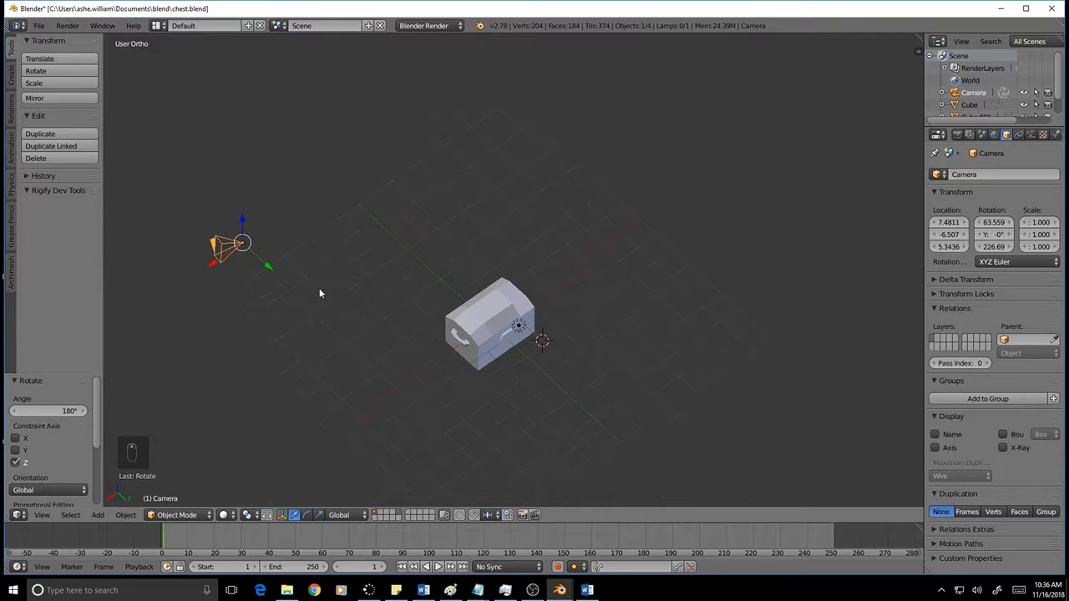
Step: Move the camera 16.049 along Y and rotate it -90° about the global Z axis so it faces the chest's front
drag(267, 269, 597, 433)
text(r)
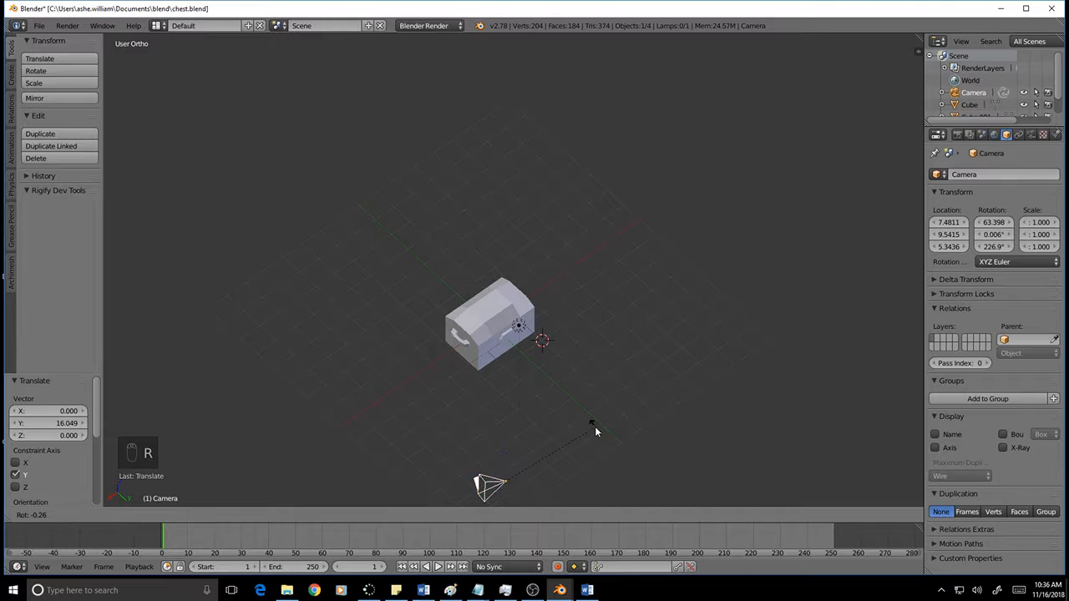
text(z)
text(90)
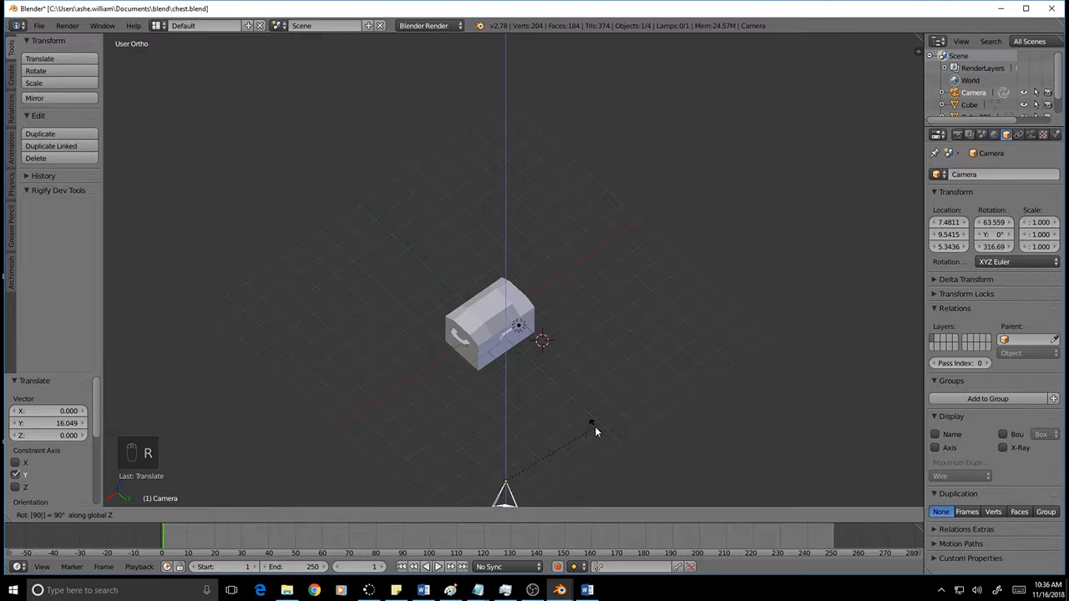
key(BackSpace)
key(BackSpace)
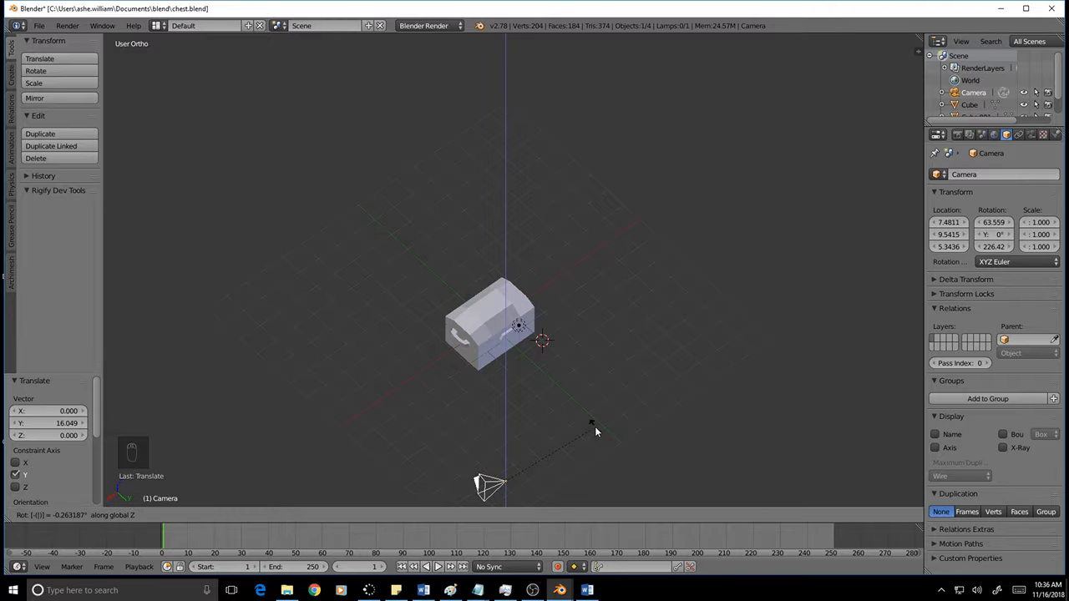
text(-90)
key(Return)
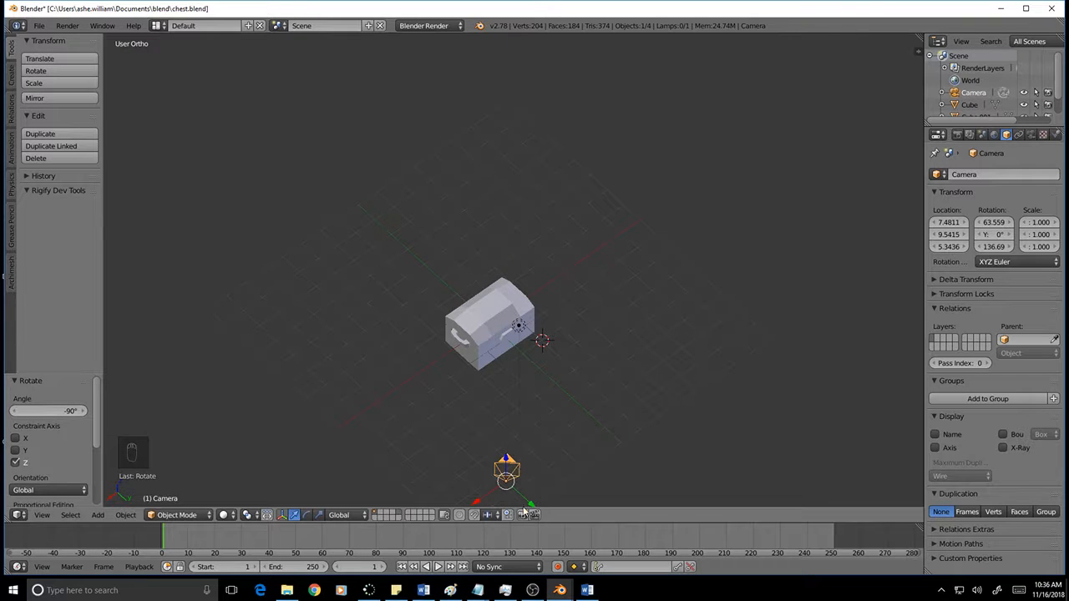
Step: Move the camera closer to the chest, to about X 5.479 and Y 7.775, and render the image to inspect the chest up close
drag(479, 504, 484, 447)
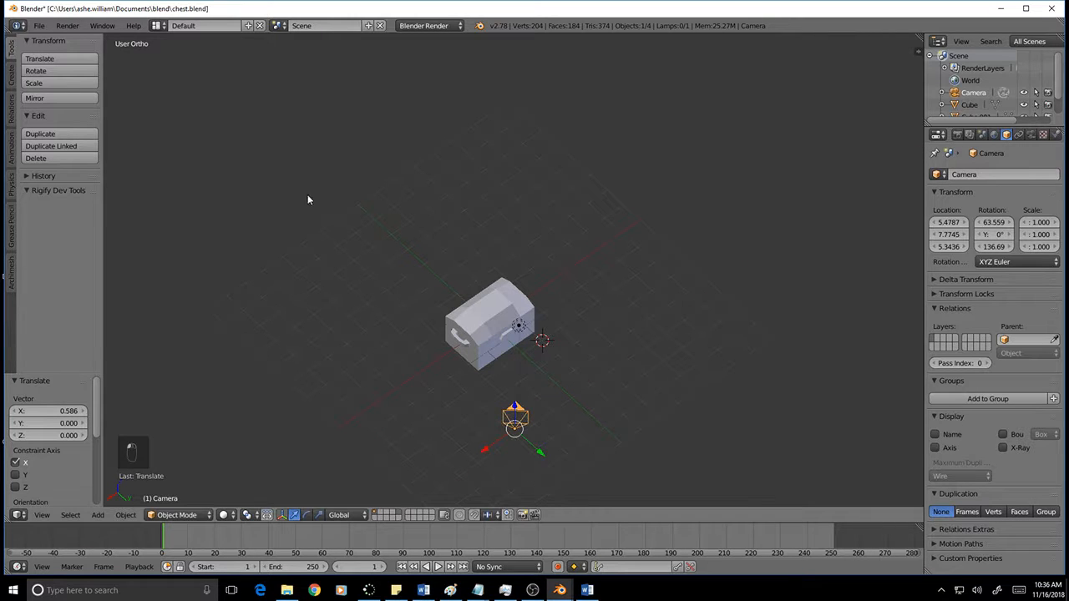
click(67, 25)
click(86, 40)
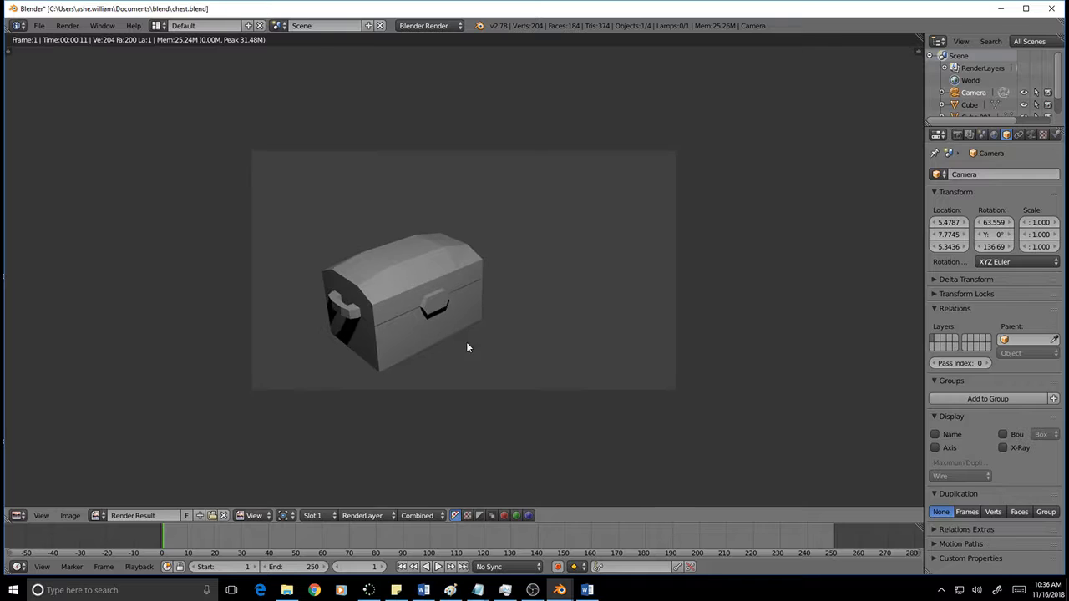
scroll(468, 347, up, 3)
middle_drag(481, 382, 627, 301)
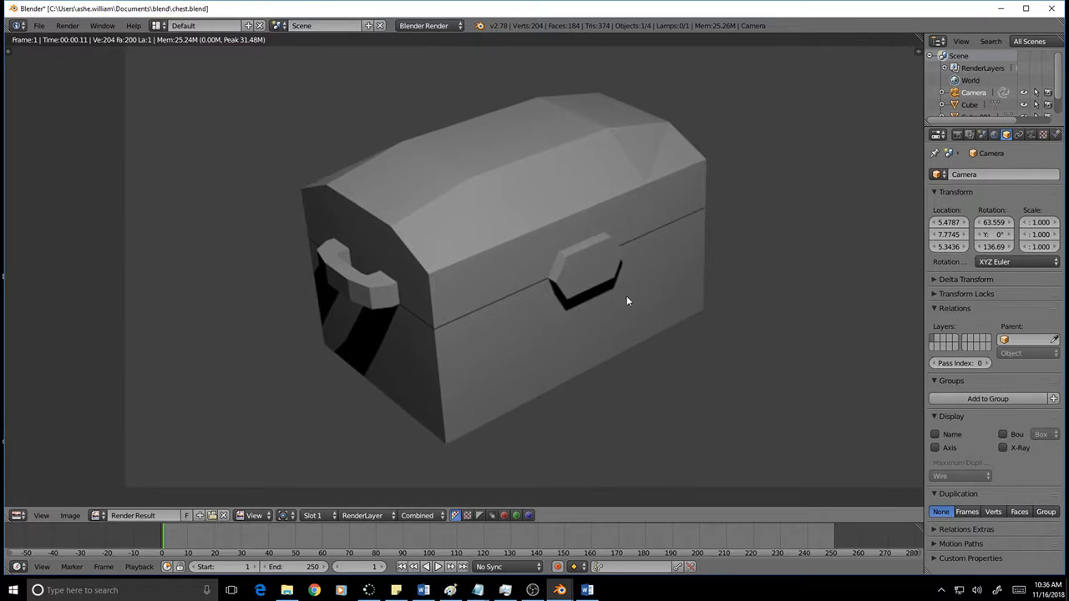